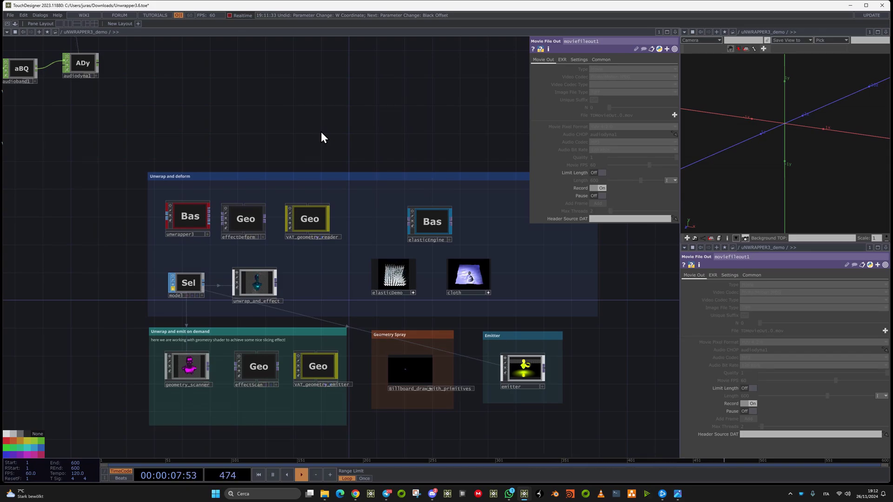
- Move the unwrapper3 component out of the Unwrap and deform group into the empty network area beside it
{"action": "left_click_drag", "start_coordinate": [304, 183], "coordinate": [549, 135]}
{"action": "left_click_drag", "start_coordinate": [444, 171], "coordinate": [208, 237]}
{"action": "scroll", "coordinate": [151, 255], "scroll_direction": "up", "scroll_amount": 5}
{"action": "middle_click_drag", "start_coordinate": [236, 213], "coordinate": [254, 208]}
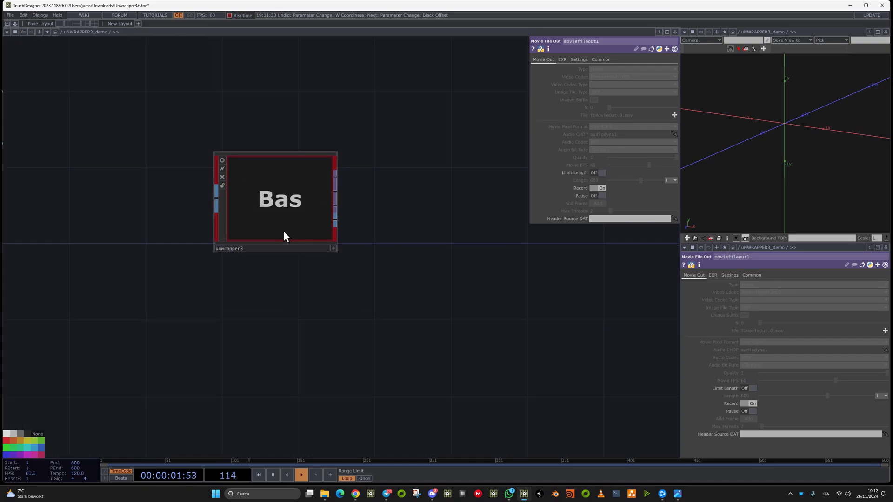
{"action": "left_click_drag", "start_coordinate": [283, 231], "coordinate": [267, 253]}
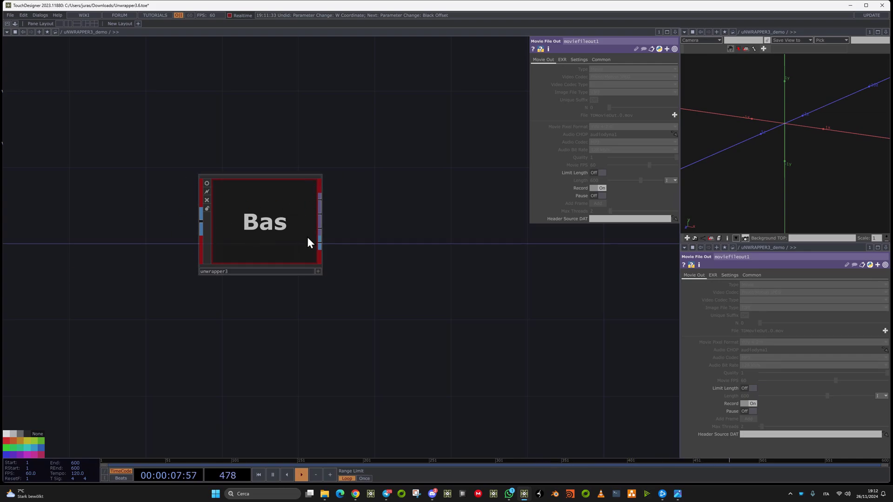
{"action": "left_click_drag", "start_coordinate": [305, 237], "coordinate": [230, 251]}
{"action": "left_click_drag", "start_coordinate": [167, 284], "coordinate": [241, 262]}
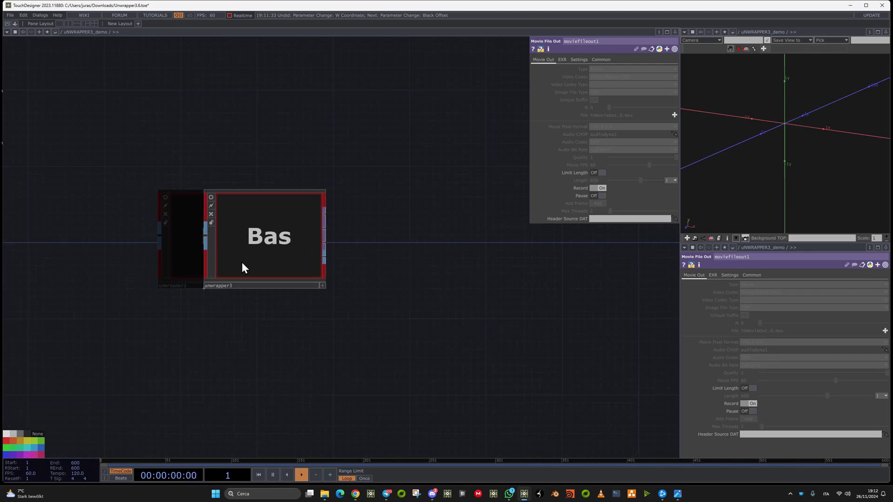
- Add a Select SOP that references model, place it before unwrapper3, and feed it into the component's input
{"action": "scroll", "coordinate": [229, 271], "scroll_direction": "down", "scroll_amount": 5}
{"action": "scroll", "coordinate": [496, 226], "scroll_direction": "right", "scroll_amount": 3}
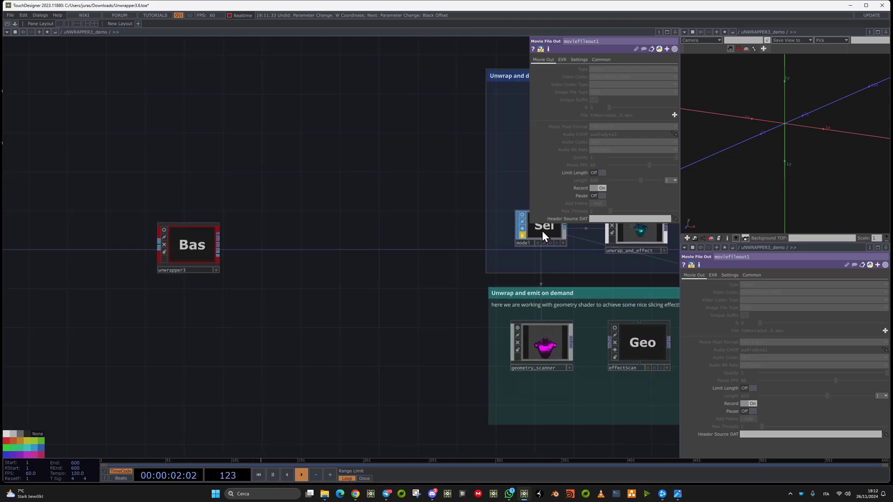
{"action": "key", "text": "Tab"}
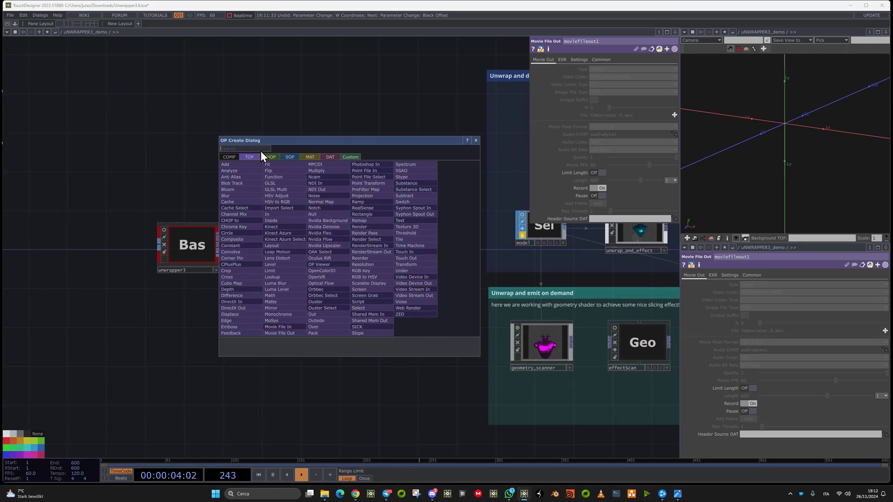
{"action": "left_click", "coordinate": [289, 156]}
{"action": "type", "text": "se"}
{"action": "left_click", "coordinate": [369, 165]}
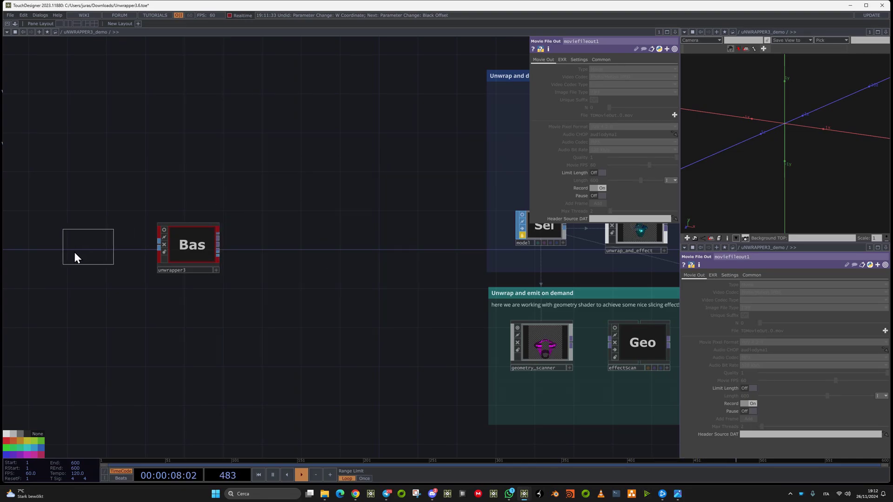
{"action": "left_click", "coordinate": [74, 252]}
{"action": "left_click_drag", "start_coordinate": [521, 230], "coordinate": [63, 246]}
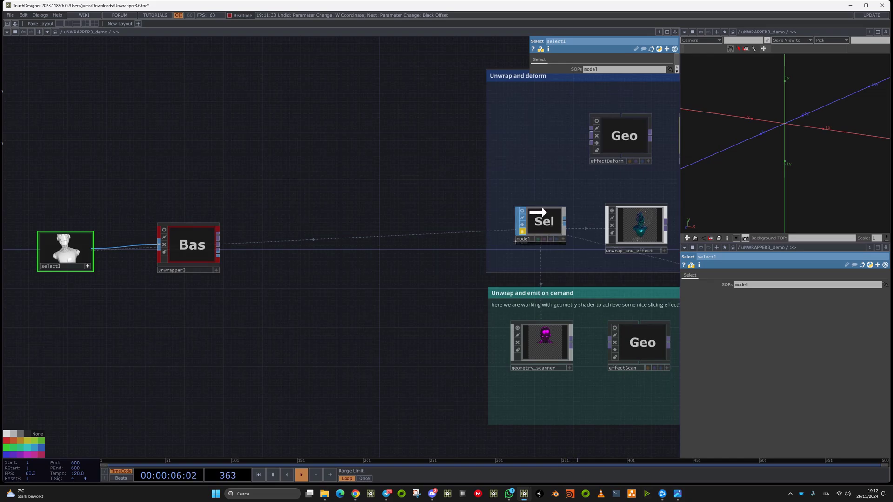
- Examine the robot bust geometry in the select1 viewer from closer up
{"action": "left_click_drag", "start_coordinate": [535, 223], "coordinate": [531, 211]}
{"action": "scroll", "coordinate": [14, 272], "scroll_direction": "up", "scroll_amount": 10}
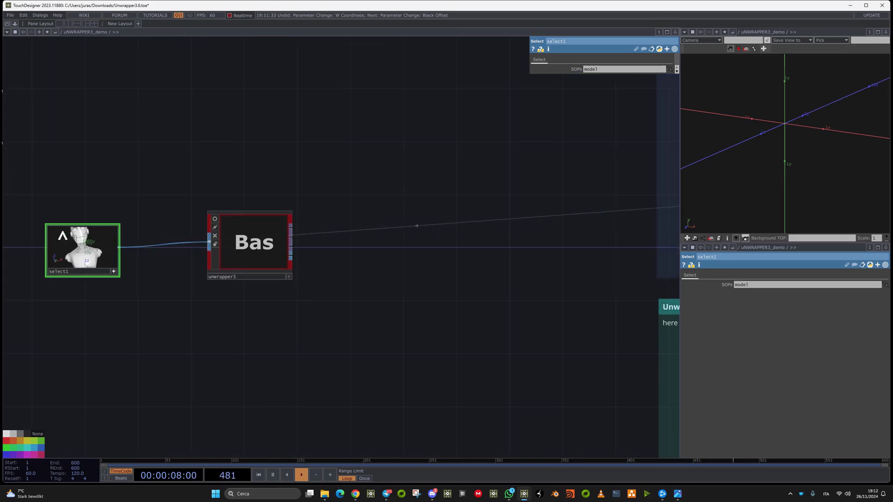
{"action": "left_click_drag", "start_coordinate": [240, 300], "coordinate": [224, 308]}
{"action": "scroll", "coordinate": [208, 281], "scroll_direction": "down", "scroll_amount": 5}
{"action": "scroll", "coordinate": [208, 281], "scroll_direction": "up", "scroll_amount": 2}
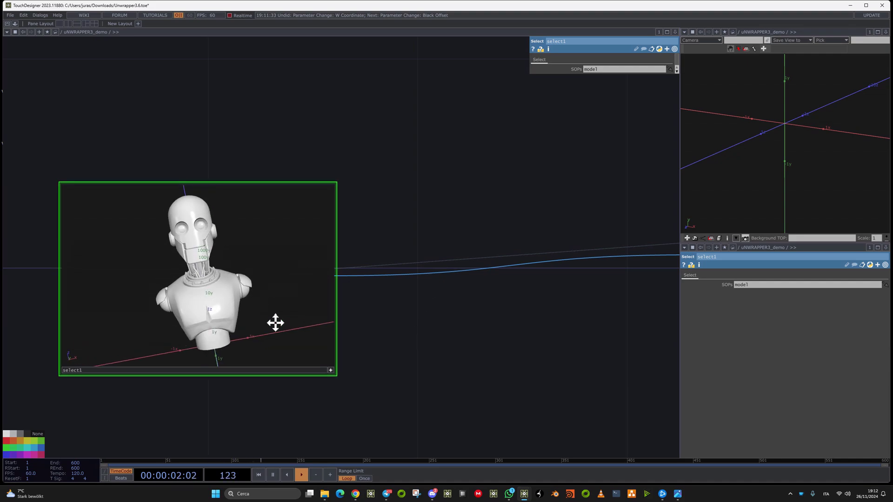
{"action": "left_click_drag", "start_coordinate": [275, 323], "coordinate": [161, 318]}
{"action": "scroll", "coordinate": [161, 318], "scroll_direction": "down", "scroll_amount": 5}
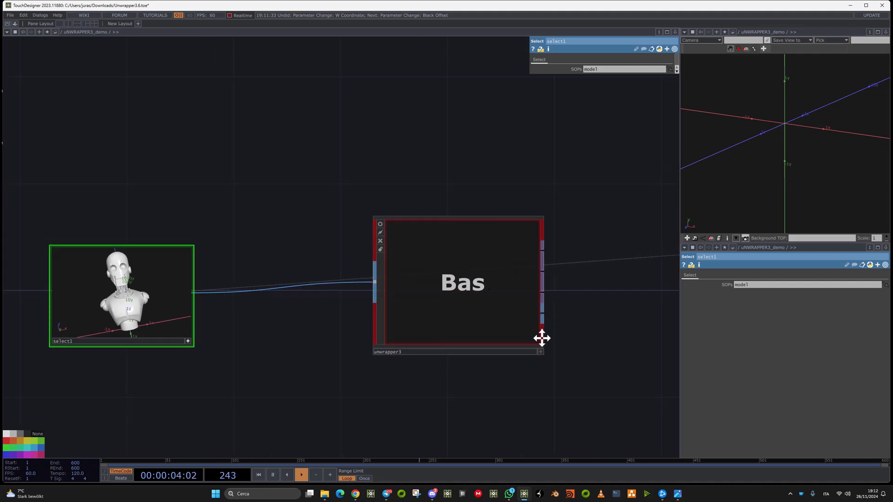
{"action": "left_click_drag", "start_coordinate": [552, 334], "coordinate": [407, 330]}
{"action": "right_click", "coordinate": [398, 250]}
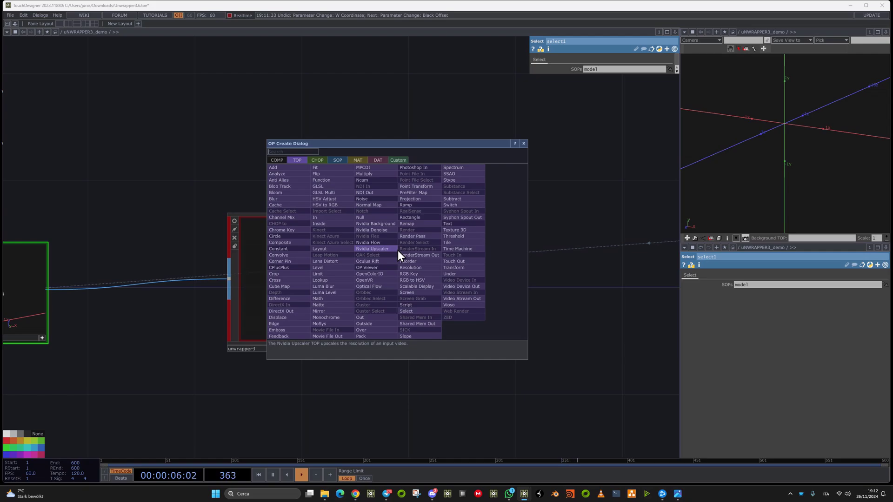
{"action": "key", "text": "Escape"}
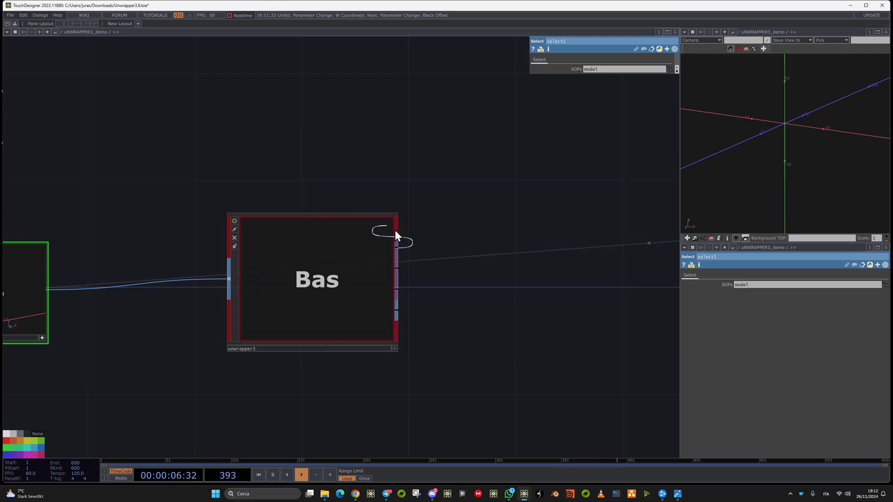
{"action": "left_click", "coordinate": [411, 276]}
{"action": "left_click_drag", "start_coordinate": [503, 302], "coordinate": [380, 305]}
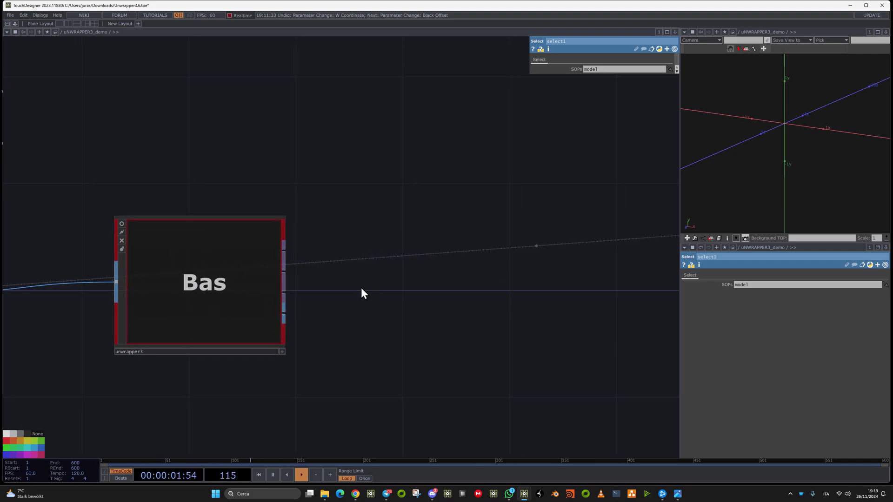
- Add a Null TOP and connect unwrapper3's first output to it
{"action": "key", "text": "Tab"}
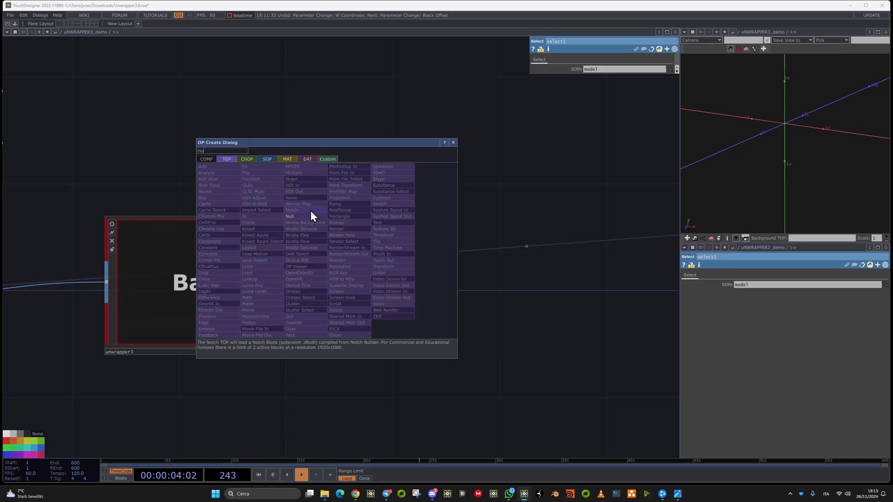
{"action": "left_click", "coordinate": [290, 216]}
{"action": "left_click", "coordinate": [416, 219]}
{"action": "left_click_drag", "start_coordinate": [279, 250], "coordinate": [401, 213]}
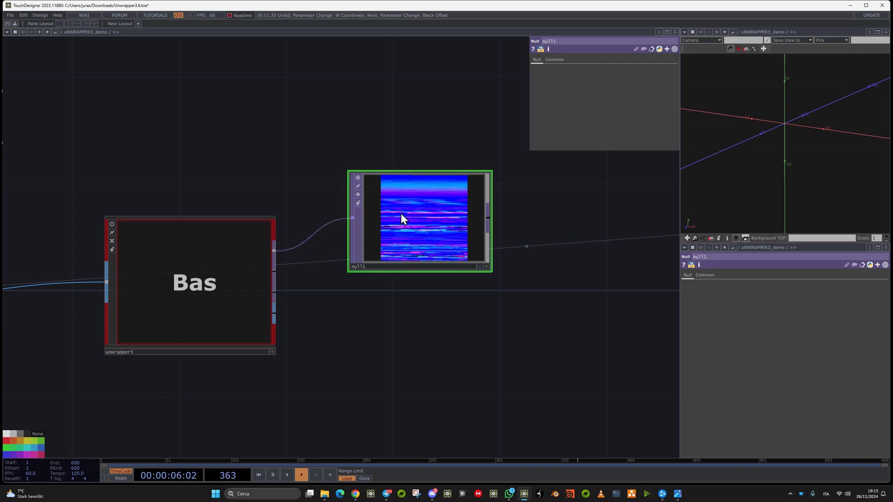
- Display the null1 texture as a point cloud in its viewer and zoom out to show the whole bust
{"action": "right_click", "coordinate": [401, 213]}
{"action": "left_click", "coordinate": [421, 262]}
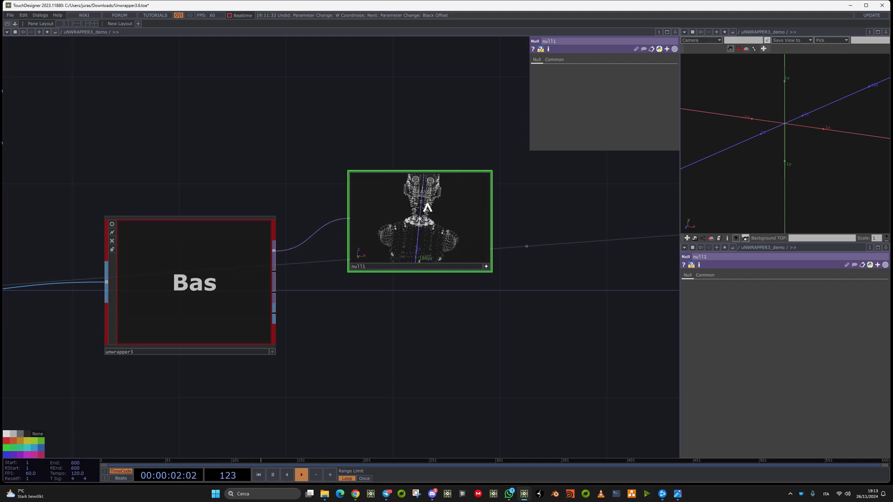
{"action": "scroll", "coordinate": [428, 226], "scroll_direction": "down", "scroll_amount": 5}
{"action": "left_click_drag", "start_coordinate": [428, 227], "coordinate": [467, 212]}
{"action": "left_click", "coordinate": [486, 266]}
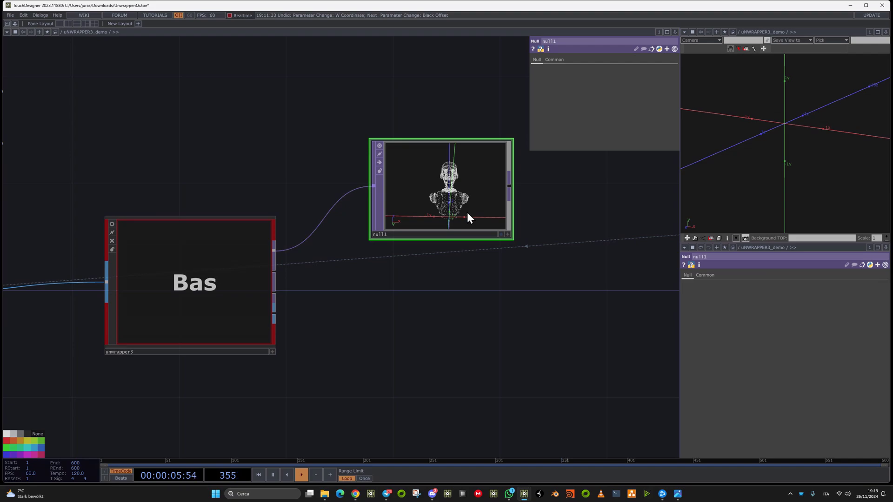
- Duplicate null1, wire the copy to unwrapper3's second output, and move both Nulls higher in the network
{"action": "key", "text": "ctrl+c"}
{"action": "key", "text": "ctrl+v"}
{"action": "left_click_drag", "start_coordinate": [274, 271], "coordinate": [374, 303]}
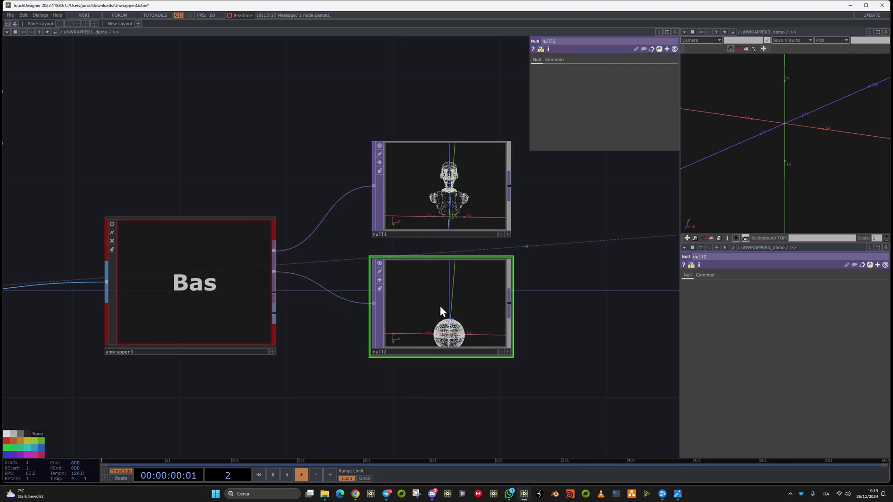
{"action": "left_click_drag", "start_coordinate": [442, 215], "coordinate": [431, 161]}
{"action": "left_click_drag", "start_coordinate": [428, 279], "coordinate": [428, 233]}
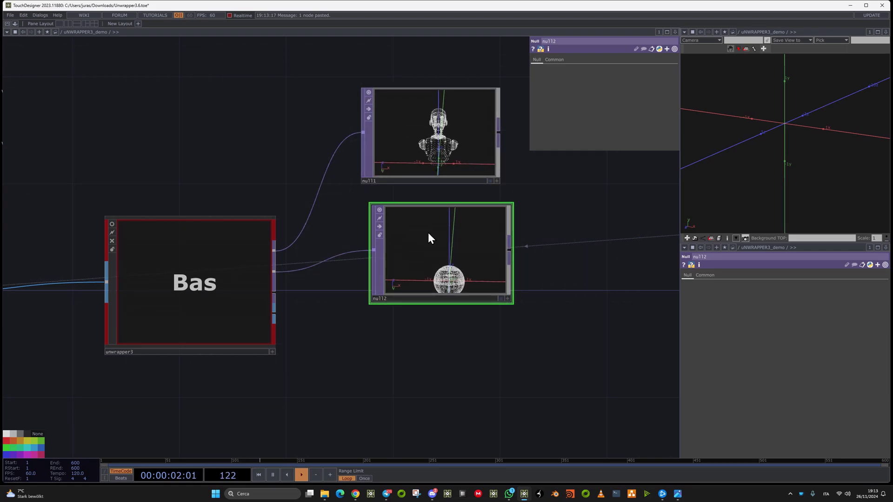
- Duplicate null2, wire the copy to unwrapper3's third output, and show its viewer as an image
{"action": "key", "text": "ctrl+c"}
{"action": "key", "text": "ctrl+v"}
{"action": "left_click_drag", "start_coordinate": [276, 294], "coordinate": [373, 367]}
{"action": "key", "text": "a"}
{"action": "right_click", "coordinate": [446, 367]}
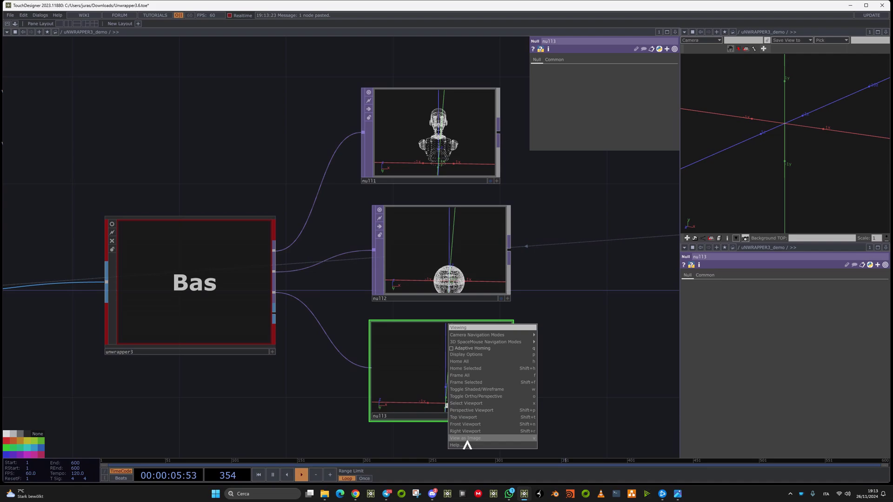
{"action": "left_click", "coordinate": [465, 438]}
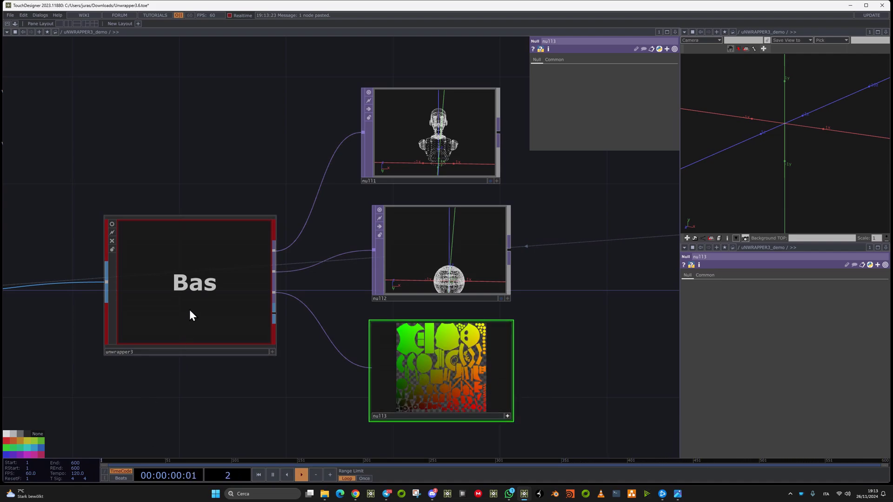
- Enter the unwrapper3 network and examine the custom attributes of the primitive1 SOP
{"action": "left_click_drag", "start_coordinate": [189, 309], "coordinate": [161, 311]}
{"action": "scroll", "coordinate": [167, 327], "scroll_direction": "down", "scroll_amount": 5}
{"action": "double_click", "coordinate": [161, 312]}
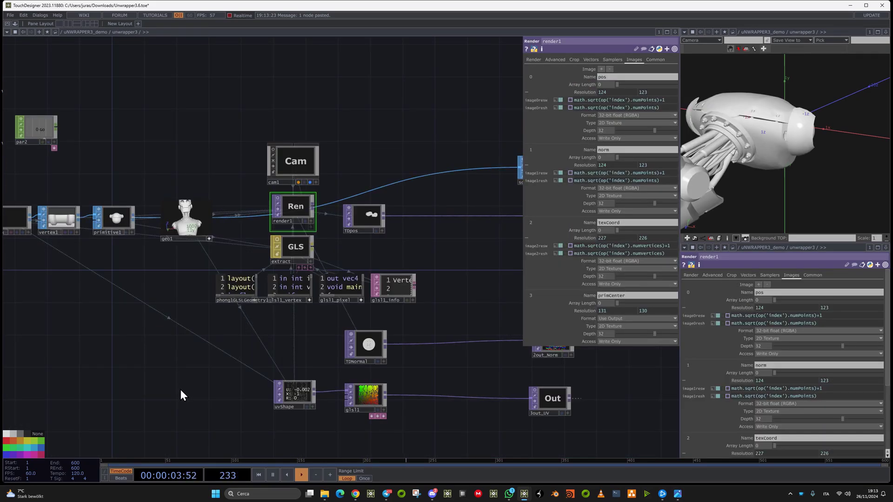
{"action": "scroll", "coordinate": [361, 334], "scroll_direction": "up", "scroll_amount": 4}
{"action": "right_click_drag", "start_coordinate": [286, 188], "coordinate": [442, 274]}
{"action": "left_click_drag", "start_coordinate": [469, 300], "coordinate": [185, 285]}
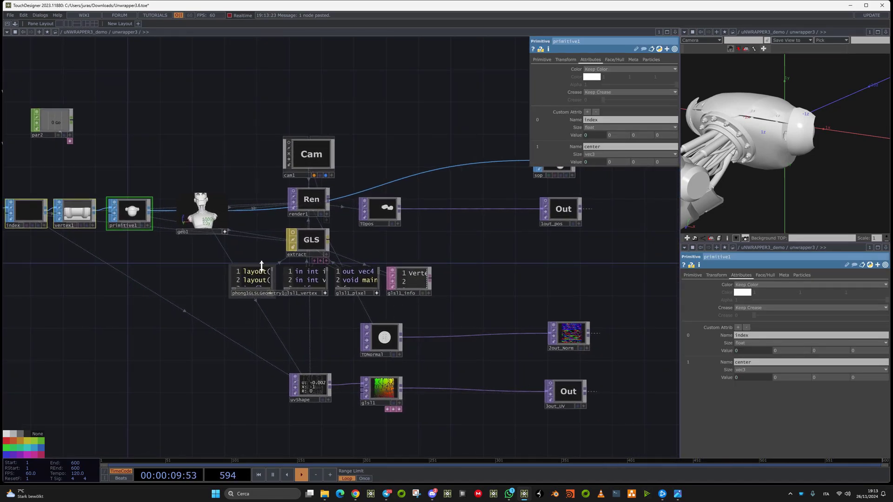
- Examine the shader DATs of the extract material, the image settings of render1, and the output chains
{"action": "scroll", "coordinate": [259, 263], "scroll_direction": "up", "scroll_amount": 3}
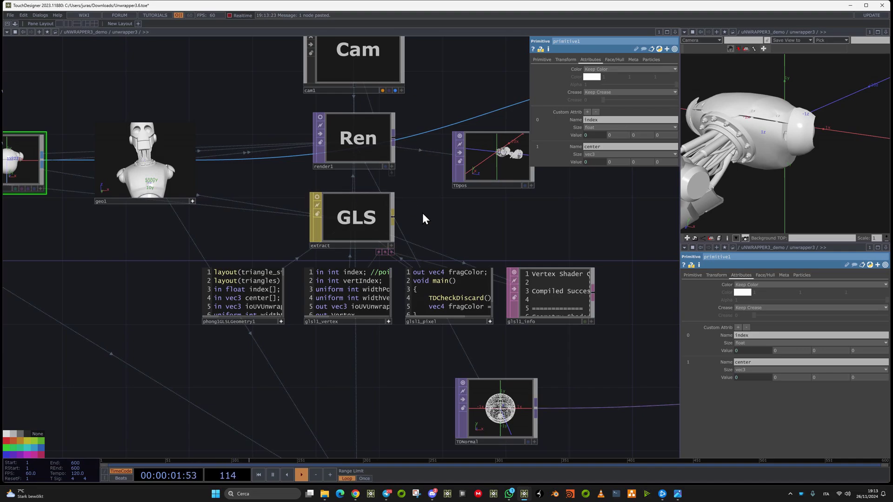
{"action": "scroll", "coordinate": [319, 379], "scroll_direction": "up", "scroll_amount": 4}
{"action": "scroll", "coordinate": [287, 208], "scroll_direction": "down", "scroll_amount": 2}
{"action": "scroll", "coordinate": [289, 253], "scroll_direction": "down", "scroll_amount": 3}
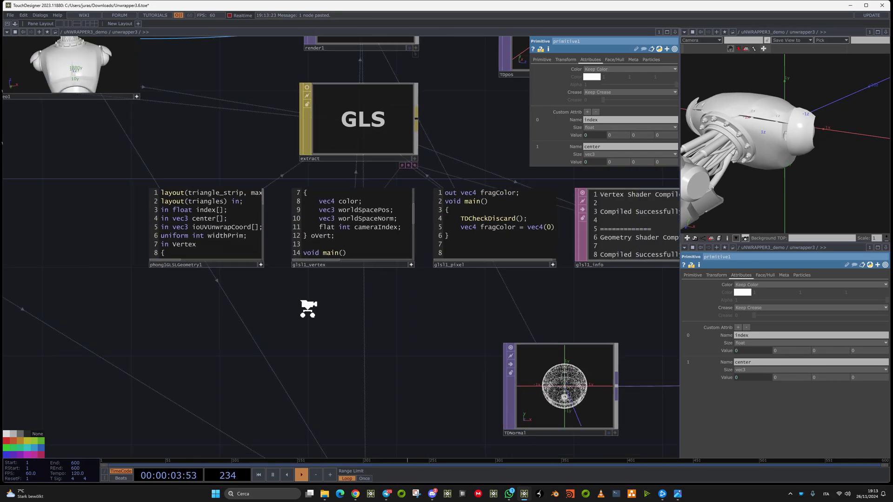
{"action": "left_click", "coordinate": [348, 96]}
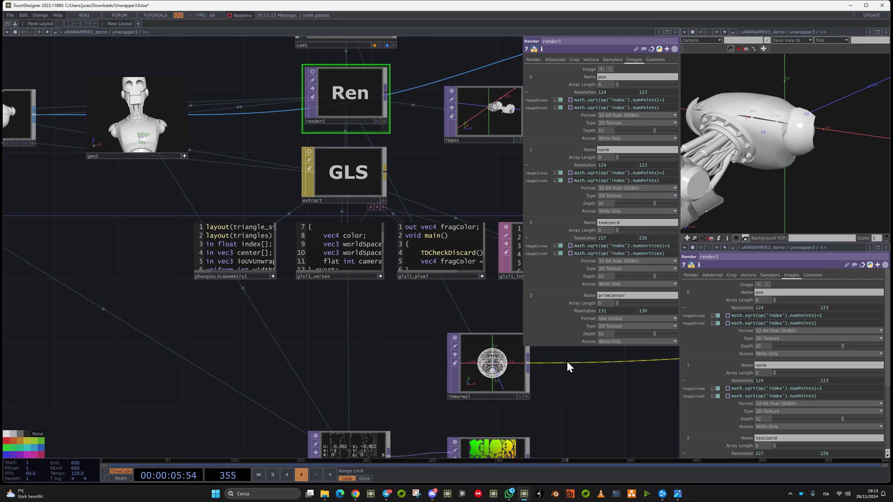
{"action": "scroll", "coordinate": [374, 384], "scroll_direction": "down", "scroll_amount": 5}
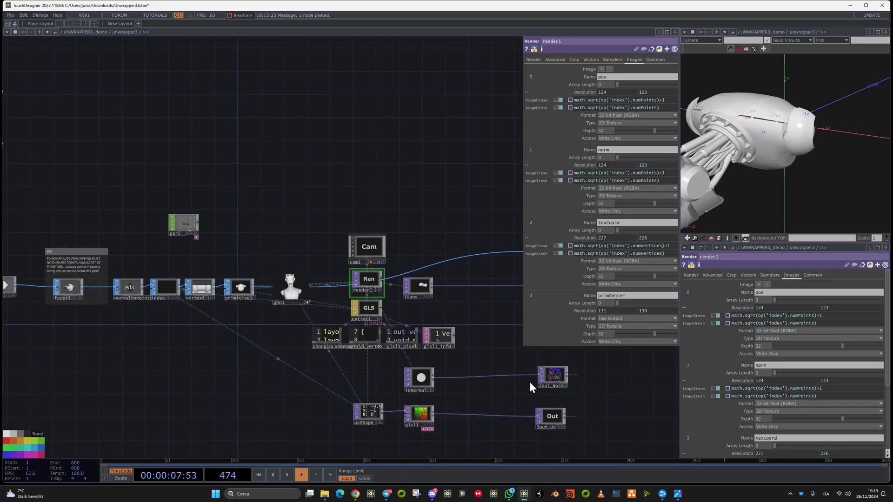
{"action": "left_click_drag", "start_coordinate": [522, 359], "coordinate": [434, 361]}
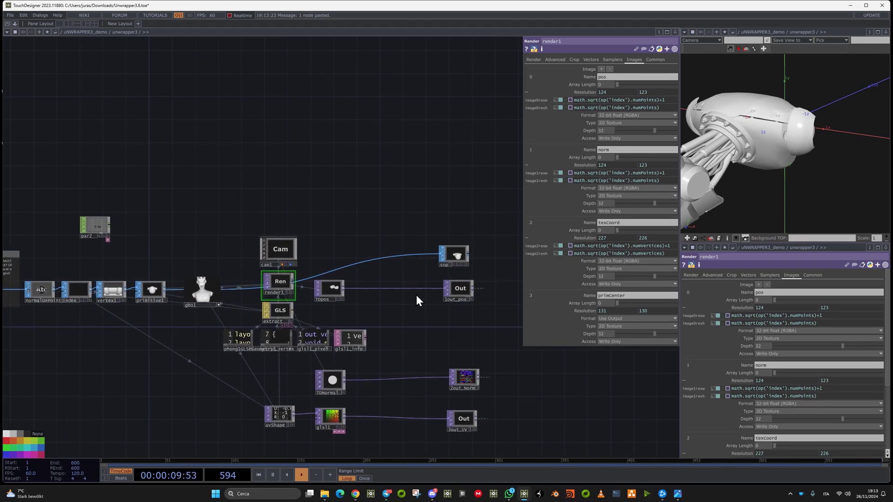
- Examine the index, vertex1 and primitive1 SOPs and read the imageStore code in the glsl1_vertex shader
{"action": "left_click_drag", "start_coordinate": [133, 294], "coordinate": [120, 318]}
{"action": "scroll", "coordinate": [232, 304], "scroll_direction": "up", "scroll_amount": 5}
{"action": "scroll", "coordinate": [278, 304], "scroll_direction": "down", "scroll_amount": 5}
{"action": "right_click_drag", "start_coordinate": [216, 236], "coordinate": [328, 303]}
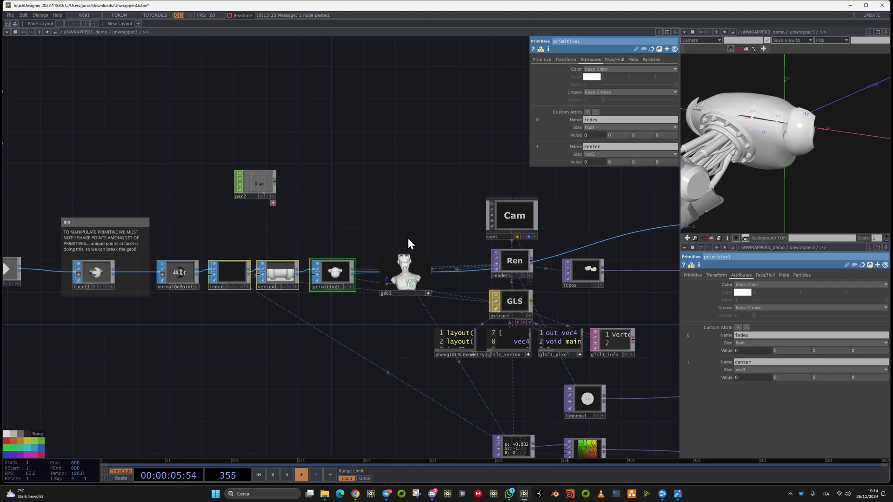
{"action": "scroll", "coordinate": [571, 325], "scroll_direction": "down", "scroll_amount": 1}
{"action": "scroll", "coordinate": [487, 367], "scroll_direction": "up", "scroll_amount": 6}
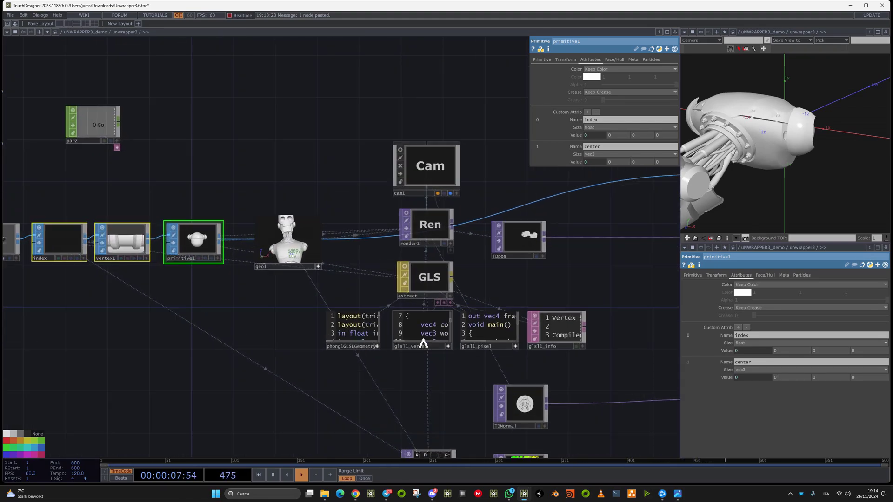
{"action": "scroll", "coordinate": [367, 355], "scroll_direction": "down", "scroll_amount": 2}
{"action": "scroll", "coordinate": [404, 434], "scroll_direction": "up", "scroll_amount": 4}
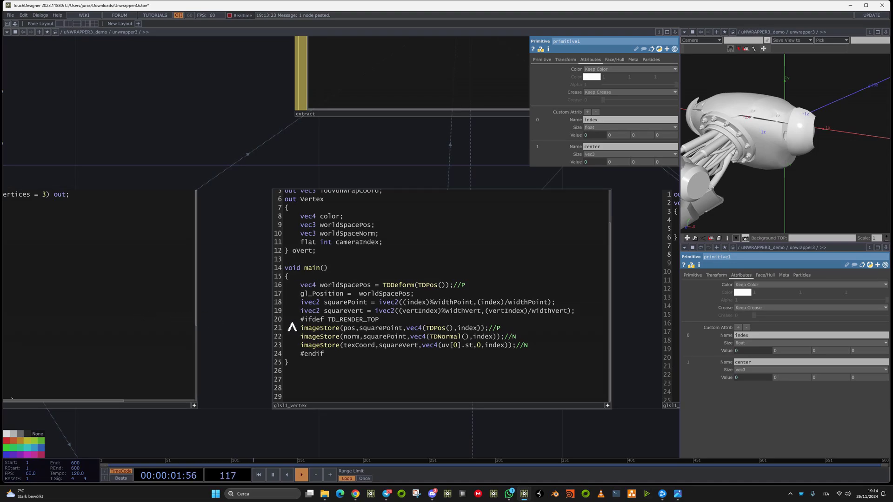
- Find and launch Paint from the system search
{"action": "left_click", "coordinate": [285, 495]}
{"action": "type", "text": "pa"}
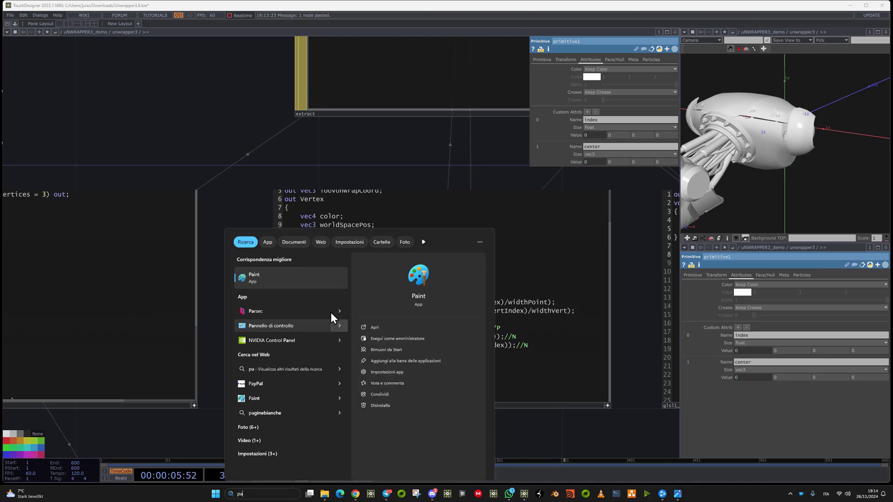
{"action": "key", "text": "Return"}
- Sketch a long horizontal line with a small square labelled 0 at its start, 100 at its end, and an arrow along it
{"action": "left_click_drag", "start_coordinate": [205, 308], "coordinate": [623, 311]}
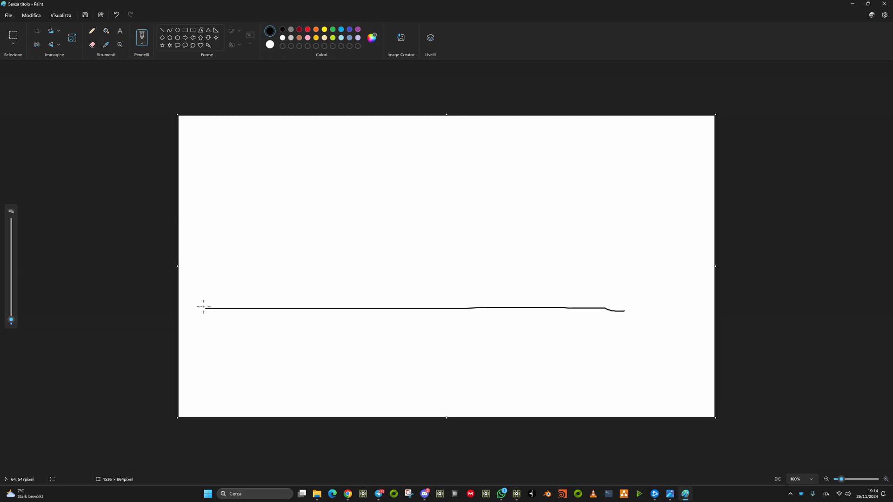
{"action": "mouse_move", "coordinate": [206, 328]}
{"action": "left_mouse_down"}
{"action": "mouse_move", "coordinate": [228, 320]}
{"action": "mouse_move", "coordinate": [226, 308]}
{"action": "left_mouse_up"}
{"action": "left_click_drag", "start_coordinate": [215, 340], "coordinate": [222, 338]}
{"action": "left_click_drag", "start_coordinate": [632, 325], "coordinate": [638, 327]}
{"action": "left_click_drag", "start_coordinate": [232, 325], "coordinate": [282, 330]}
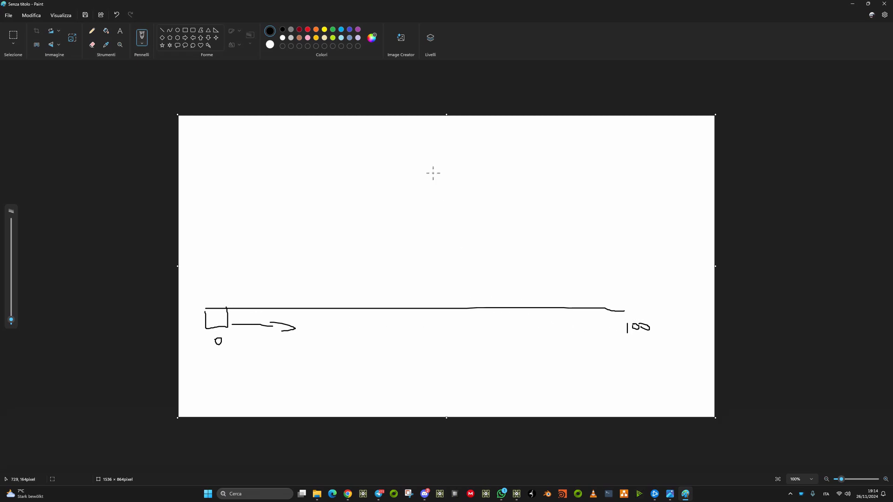
- Write the equation √100 = 10 × 10 = 100 beneath the horizontal line
{"action": "mouse_move", "coordinate": [319, 363]}
{"action": "left_mouse_down"}
{"action": "mouse_move", "coordinate": [325, 390]}
{"action": "mouse_move", "coordinate": [337, 341]}
{"action": "mouse_move", "coordinate": [395, 340]}
{"action": "left_mouse_up"}
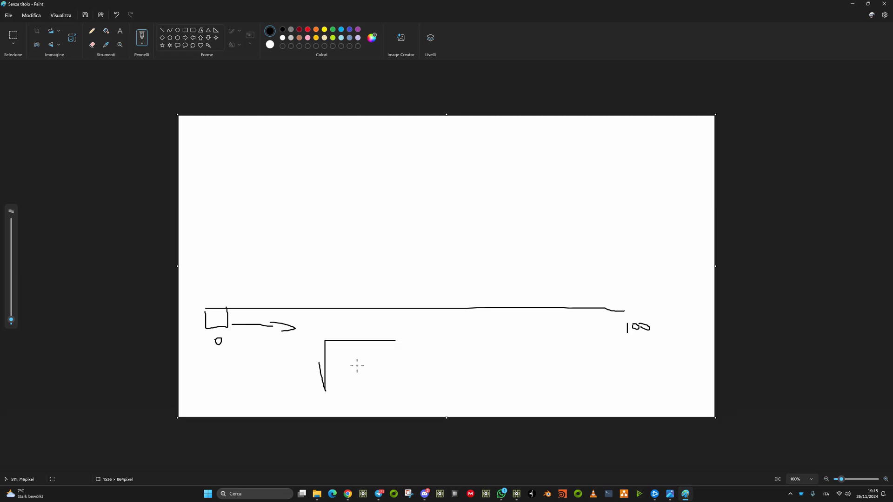
{"action": "mouse_move", "coordinate": [342, 362]}
{"action": "left_mouse_down"}
{"action": "mouse_move", "coordinate": [342, 378]}
{"action": "mouse_move", "coordinate": [352, 373]}
{"action": "mouse_move", "coordinate": [349, 364]}
{"action": "mouse_move", "coordinate": [370, 372]}
{"action": "mouse_move", "coordinate": [364, 361]}
{"action": "left_mouse_up"}
{"action": "mouse_move", "coordinate": [450, 353]}
{"action": "left_mouse_down"}
{"action": "mouse_move", "coordinate": [450, 364]}
{"action": "mouse_move", "coordinate": [524, 365]}
{"action": "mouse_move", "coordinate": [551, 354]}
{"action": "mouse_move", "coordinate": [594, 366]}
{"action": "left_mouse_up"}
{"action": "mouse_move", "coordinate": [602, 356]}
{"action": "left_mouse_down"}
{"action": "mouse_move", "coordinate": [612, 367]}
{"action": "mouse_move", "coordinate": [607, 355]}
{"action": "left_mouse_up"}
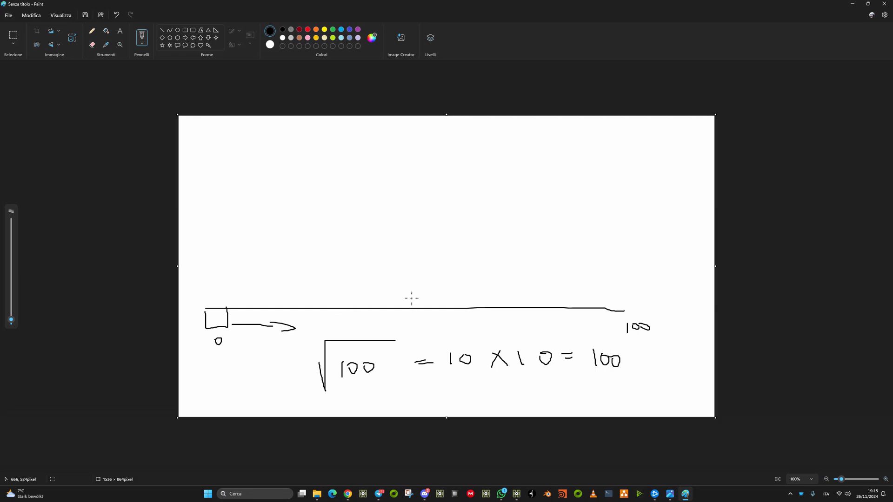
- Draw a vertical line rising from the middle of the horizontal line, label both axes 10, and mark the corner at their crossing
{"action": "left_click_drag", "start_coordinate": [408, 302], "coordinate": [408, 318]}
{"action": "left_click_drag", "start_coordinate": [353, 323], "coordinate": [365, 319]}
{"action": "left_click_drag", "start_coordinate": [409, 306], "coordinate": [407, 159]}
{"action": "mouse_move", "coordinate": [423, 203]}
{"action": "left_mouse_down"}
{"action": "mouse_move", "coordinate": [424, 232]}
{"action": "mouse_move", "coordinate": [437, 230]}
{"action": "mouse_move", "coordinate": [431, 223]}
{"action": "left_mouse_up"}
{"action": "left_click_drag", "start_coordinate": [261, 313], "coordinate": [228, 321]}
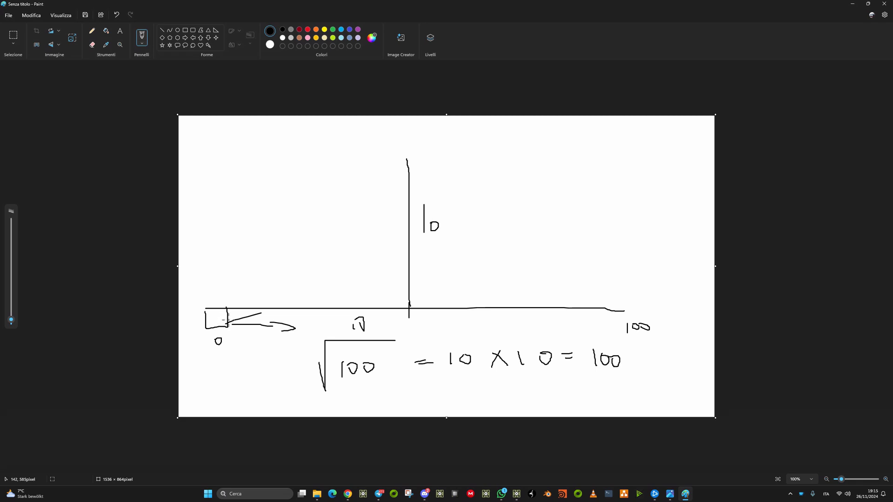
{"action": "key", "text": "ctrl+z"}
{"action": "left_click_drag", "start_coordinate": [385, 292], "coordinate": [387, 307]}
- Close Paint without saving the sketch and go up to the UNWRAPPER3_demo network level in TouchDesigner
{"action": "left_click", "coordinate": [884, 4]}
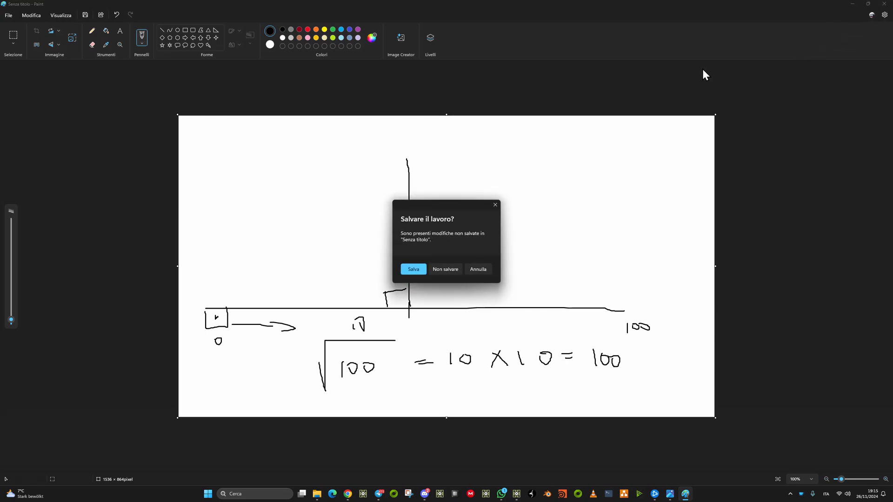
{"action": "left_click", "coordinate": [447, 271]}
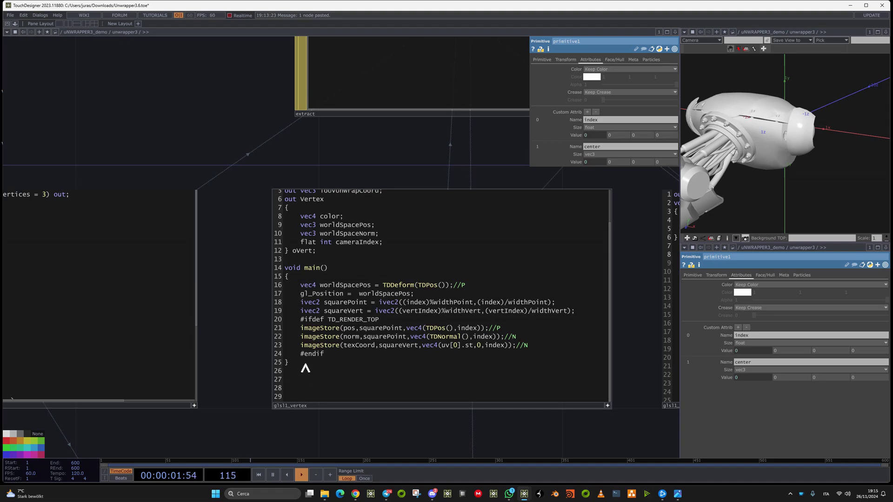
{"action": "scroll", "coordinate": [248, 308], "scroll_direction": "down", "scroll_amount": 5}
{"action": "left_click_drag", "start_coordinate": [401, 149], "coordinate": [332, 134]}
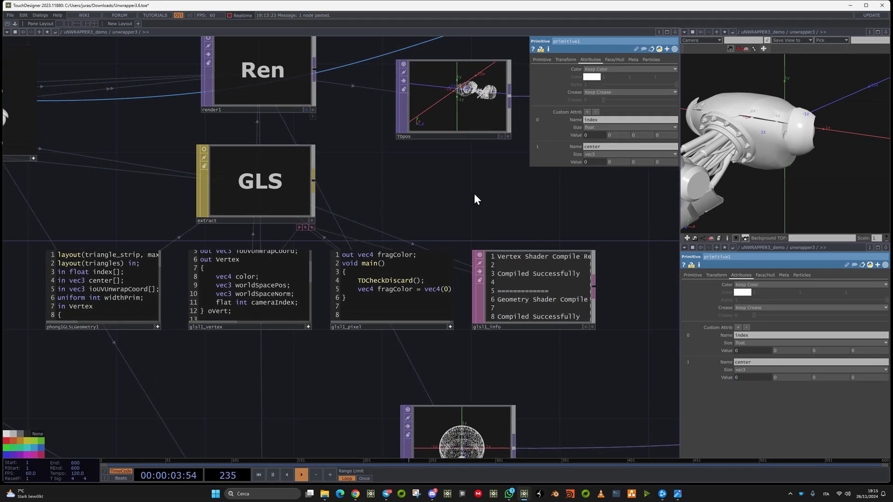
{"action": "left_click_drag", "start_coordinate": [473, 193], "coordinate": [468, 188]}
{"action": "key", "text": "u"}
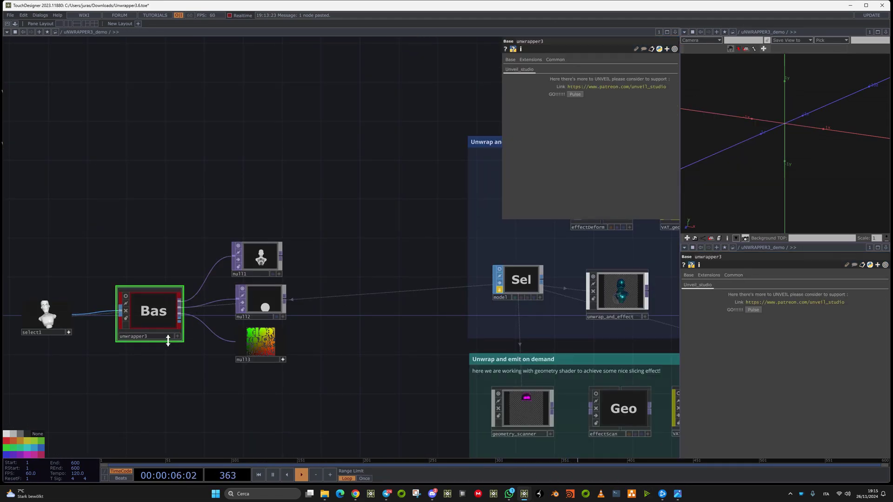
- Delete the three nulls null1, null2 and null3 and the select1 model operator around unwrapper3
{"action": "left_click_drag", "start_coordinate": [207, 209], "coordinate": [289, 414]}
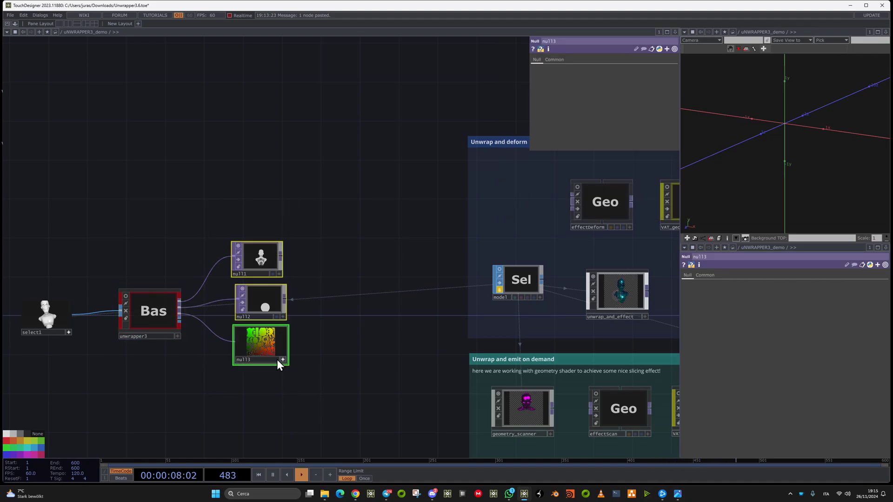
{"action": "key", "text": "Delete"}
{"action": "left_click", "coordinate": [60, 314]}
{"action": "key", "text": "Delete"}
- Move the unwrapper3 component into the Unwrap and deform group, beside effectDeform
{"action": "left_click_drag", "start_coordinate": [146, 319], "coordinate": [496, 191]}
{"action": "left_click_drag", "start_coordinate": [264, 274], "coordinate": [5, 291]}
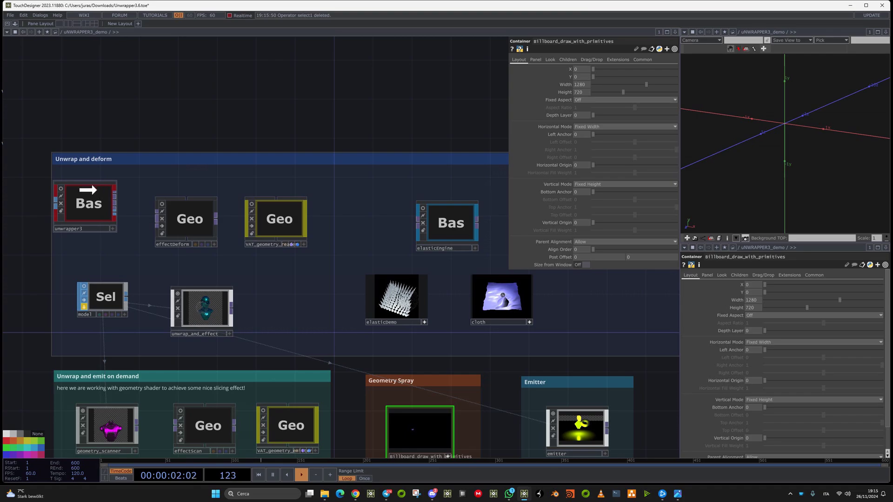
{"action": "left_click_drag", "start_coordinate": [85, 186], "coordinate": [104, 203]}
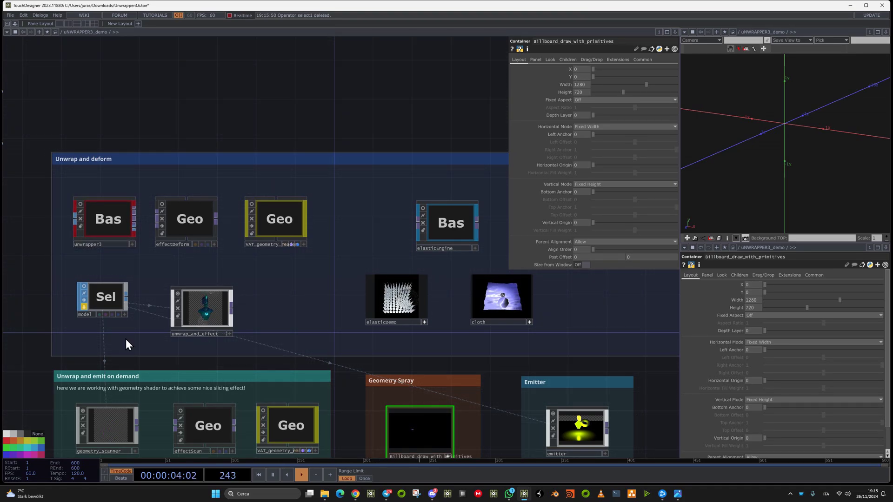
- Look over the demo groups, then open unwrap_and_effect and examine how its wireframe effector deforms the rendered bust
{"action": "left_click_drag", "start_coordinate": [161, 316], "coordinate": [208, 278]}
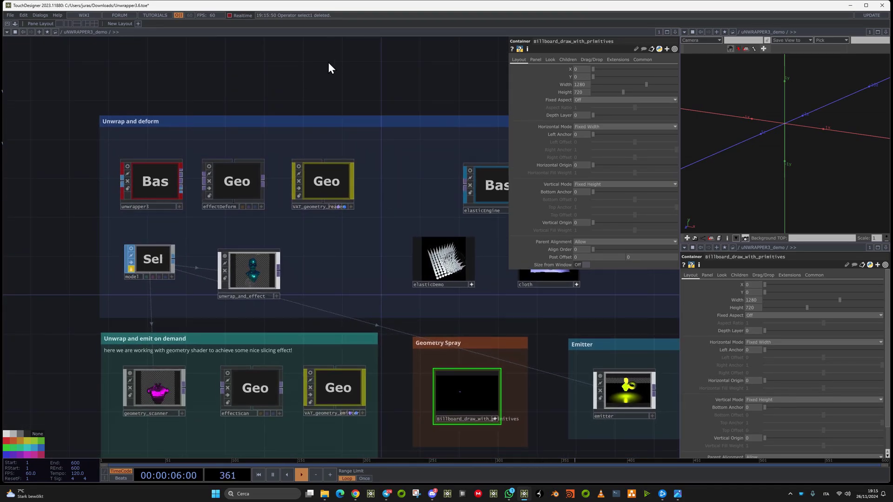
{"action": "scroll", "coordinate": [295, 83], "scroll_direction": "down", "scroll_amount": 6}
{"action": "scroll", "coordinate": [294, 82], "scroll_direction": "up", "scroll_amount": 4}
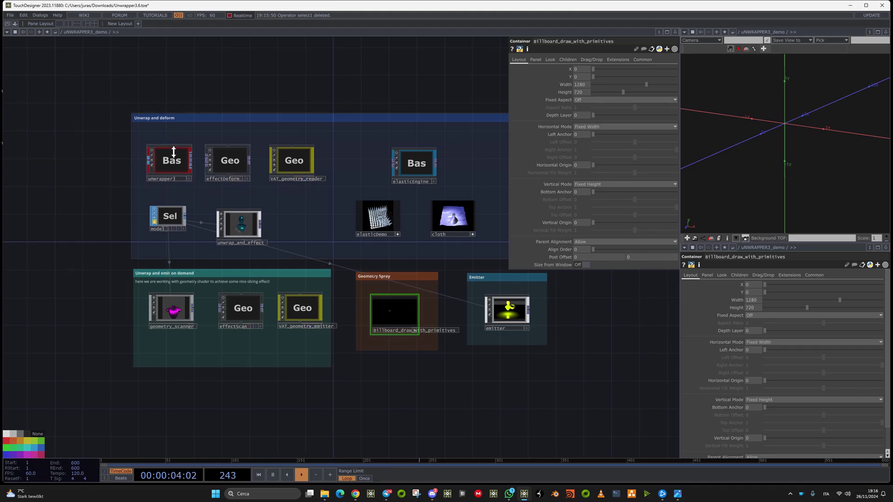
{"action": "double_click", "coordinate": [250, 225]}
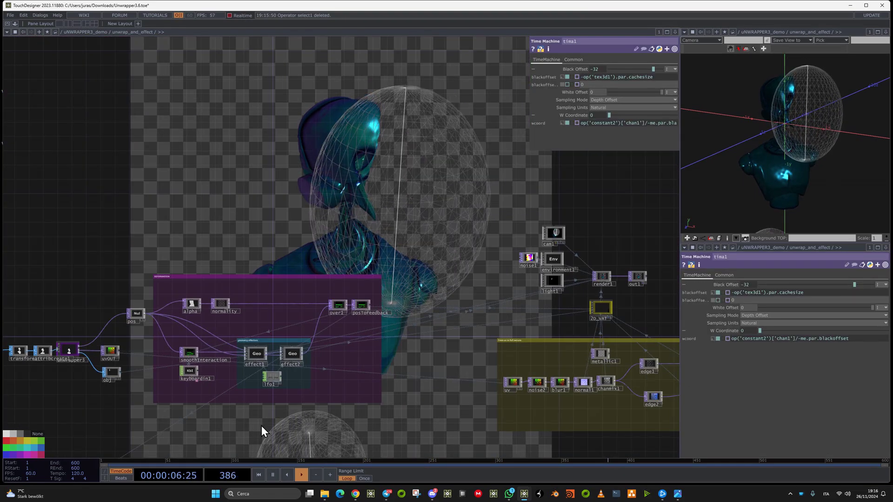
{"action": "left_click_drag", "start_coordinate": [310, 163], "coordinate": [322, 384]}
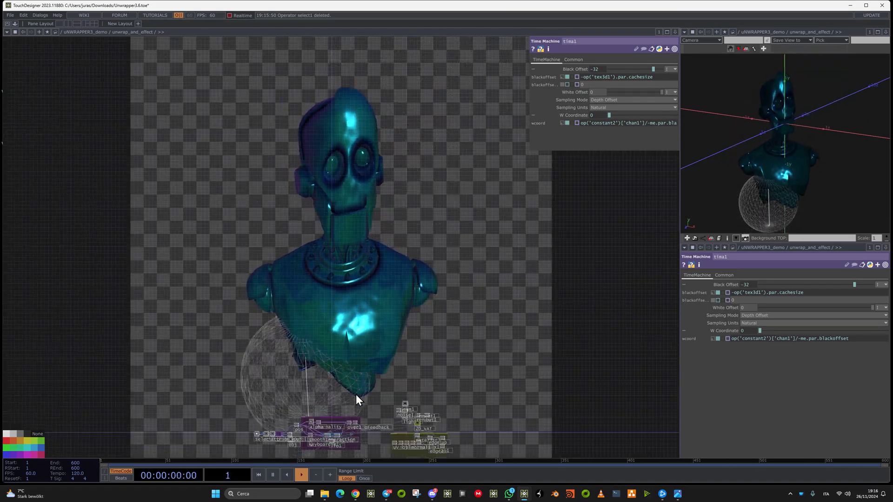
- Enter effect1 in the geometry effectors group and delete the unconnected pointWeight1 component
{"action": "scroll", "coordinate": [295, 343], "scroll_direction": "up", "scroll_amount": 10}
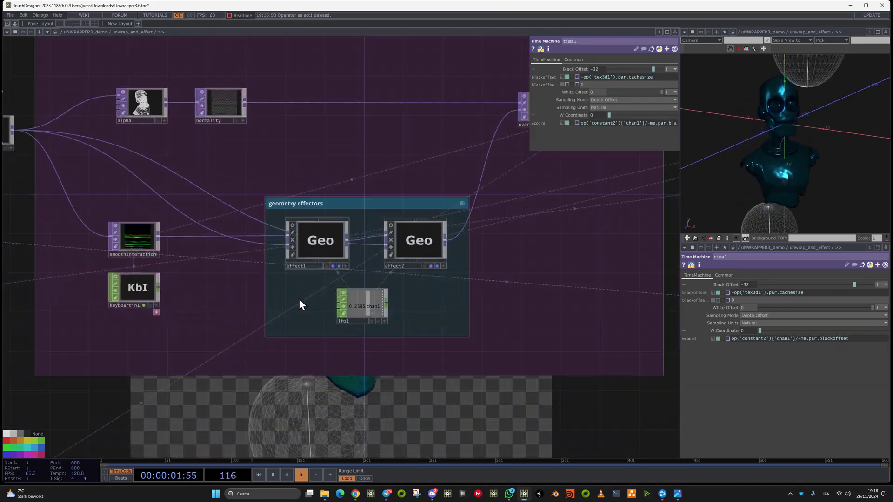
{"action": "left_click", "coordinate": [314, 247]}
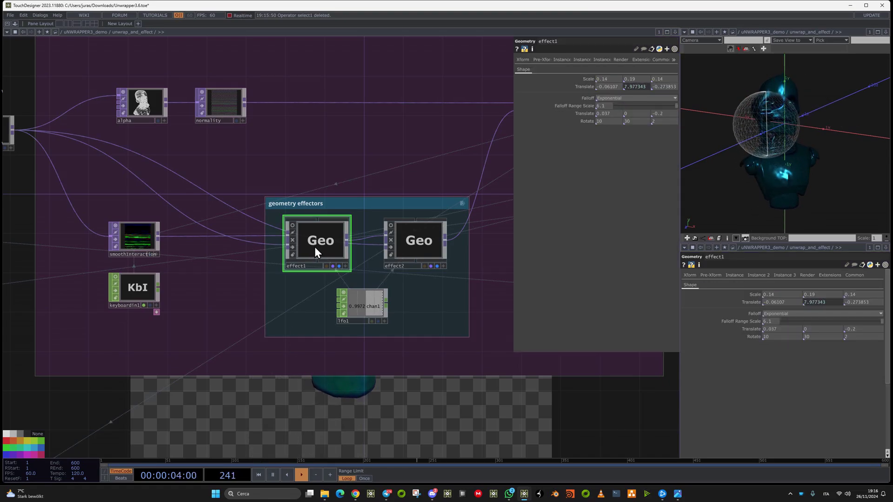
{"action": "key", "text": "i"}
{"action": "scroll", "coordinate": [261, 321], "scroll_direction": "down", "scroll_amount": 5}
{"action": "left_click", "coordinate": [171, 309]}
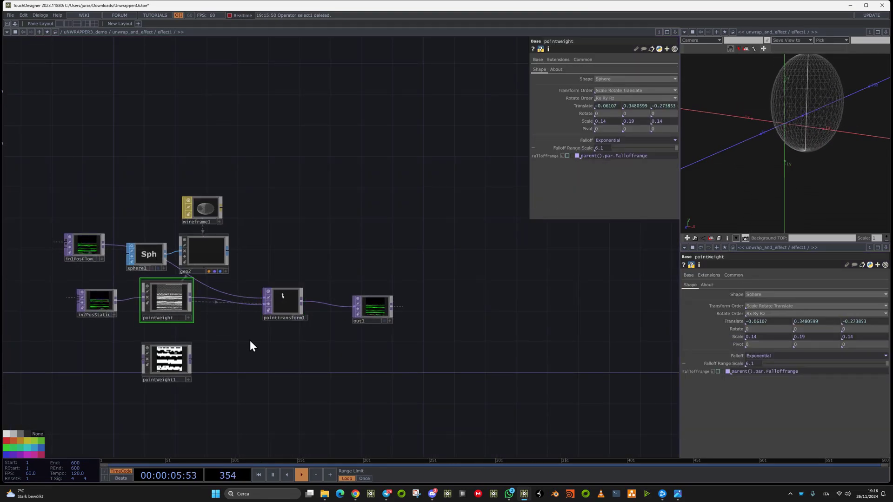
{"action": "left_click", "coordinate": [167, 359]}
{"action": "key", "text": "Delete"}
- Examine the pointtransform1 and pointweight parameters and find pointWeight in the palette's PointClouds category
{"action": "scroll", "coordinate": [134, 276], "scroll_direction": "up", "scroll_amount": 4}
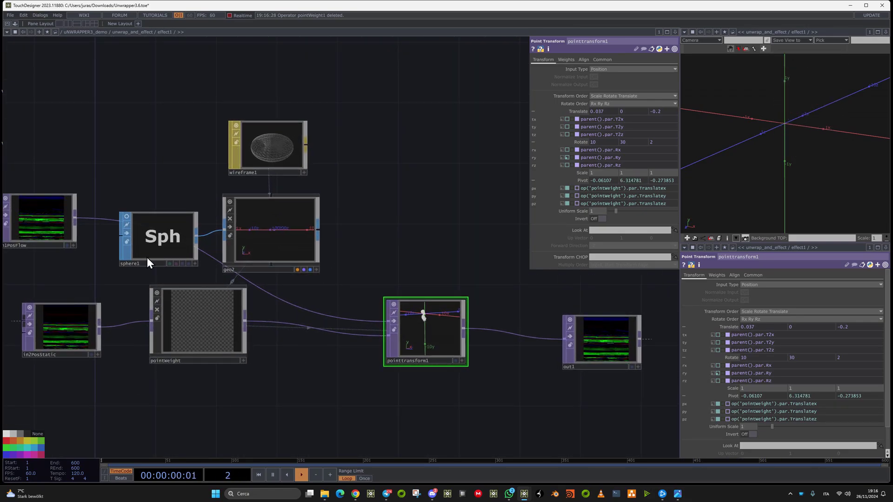
{"action": "scroll", "coordinate": [231, 330], "scroll_direction": "down", "scroll_amount": 3}
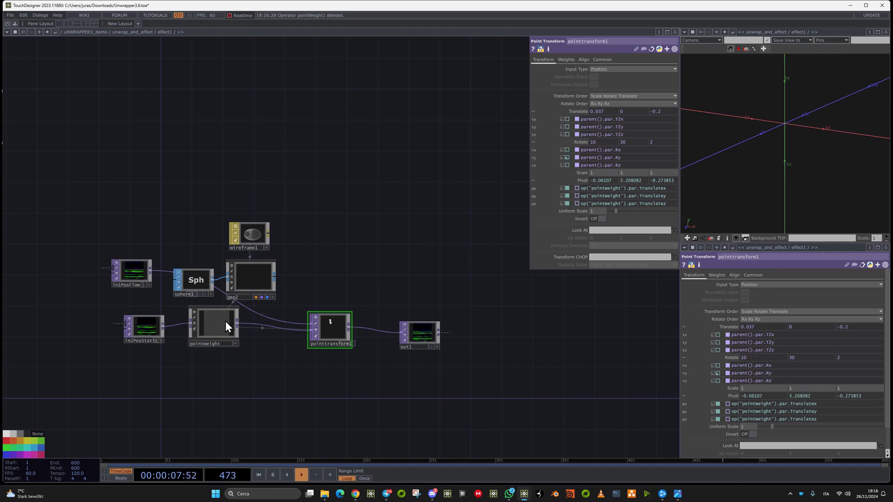
{"action": "scroll", "coordinate": [225, 321], "scroll_direction": "up", "scroll_amount": 3}
{"action": "left_click", "coordinate": [215, 339]}
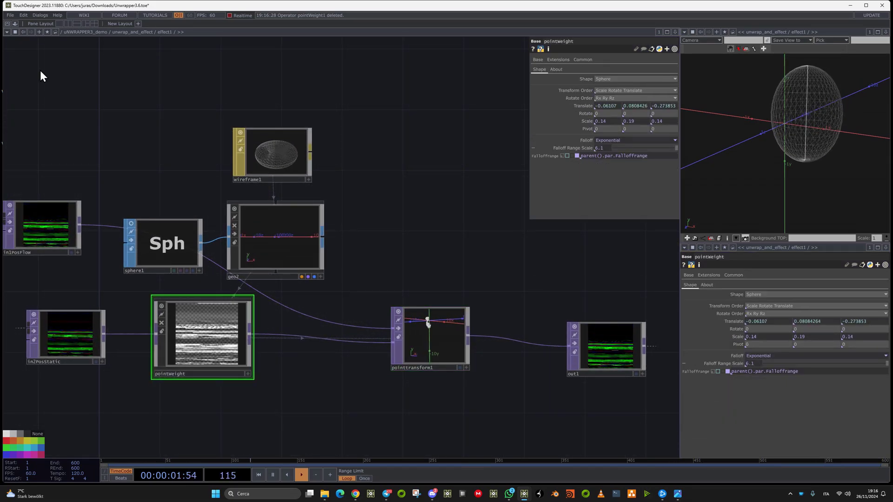
{"action": "left_click", "coordinate": [16, 23]}
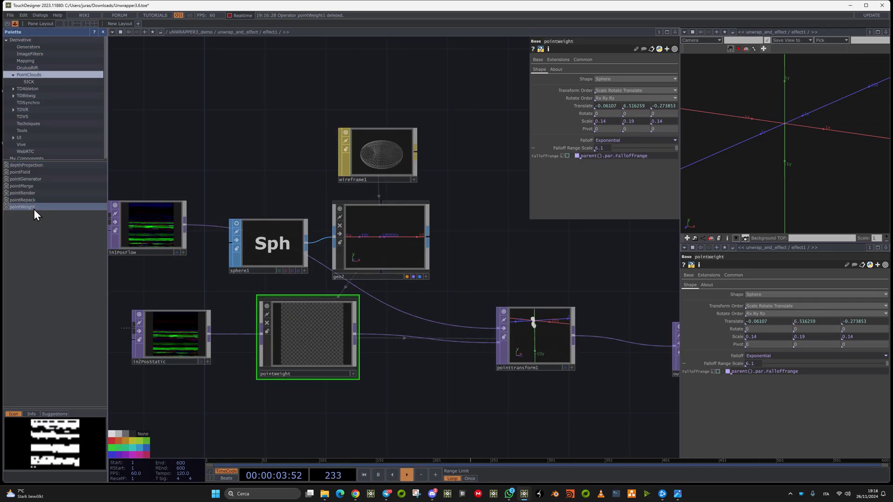
{"action": "left_click", "coordinate": [103, 32]}
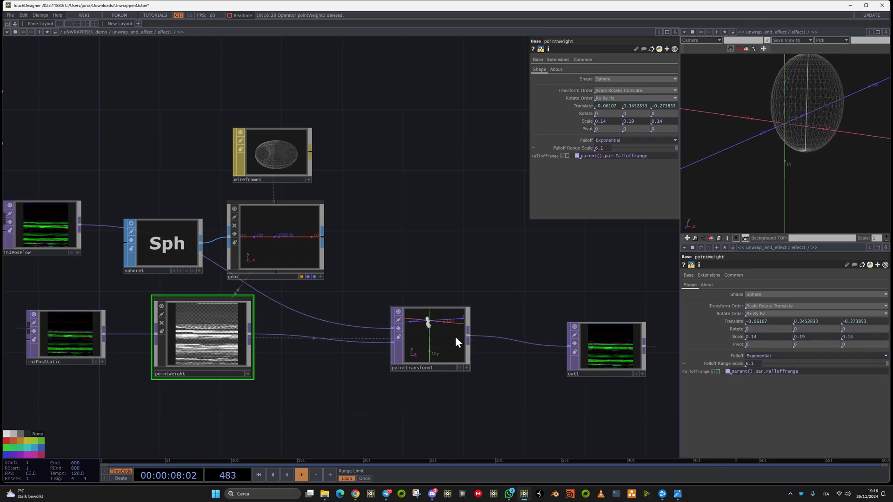
- Move pointtransform1 slightly upward in the network and show the parent effect1's parameters in a floating window
{"action": "left_click_drag", "start_coordinate": [447, 345], "coordinate": [452, 326]}
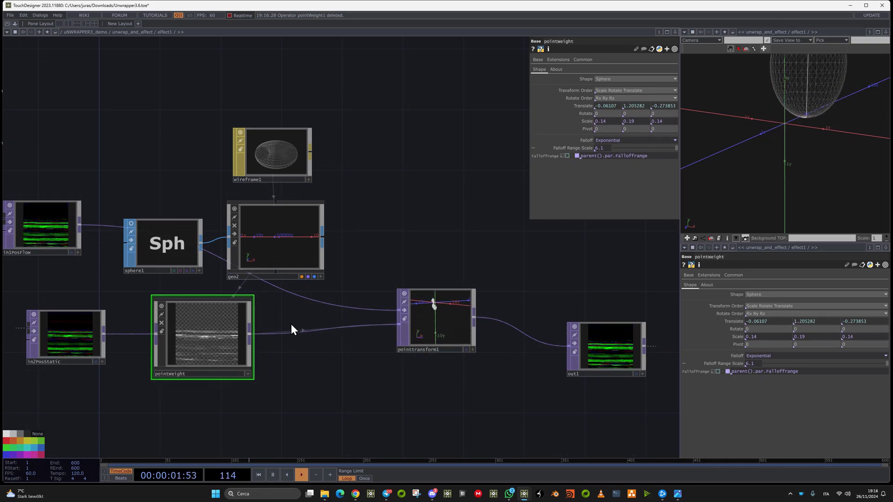
{"action": "scroll", "coordinate": [179, 359], "scroll_direction": "up", "scroll_amount": 3}
{"action": "scroll", "coordinate": [215, 349], "scroll_direction": "down", "scroll_amount": 4}
{"action": "left_click", "coordinate": [442, 318]}
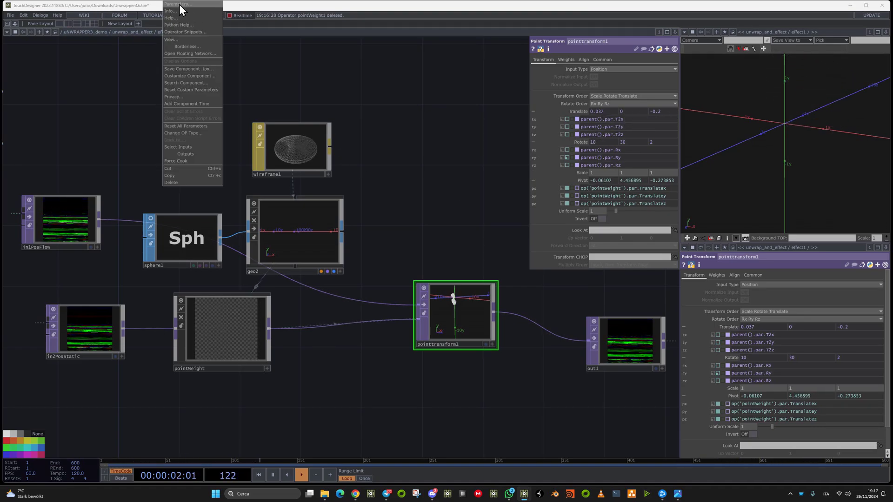
{"action": "left_click", "coordinate": [184, 13]}
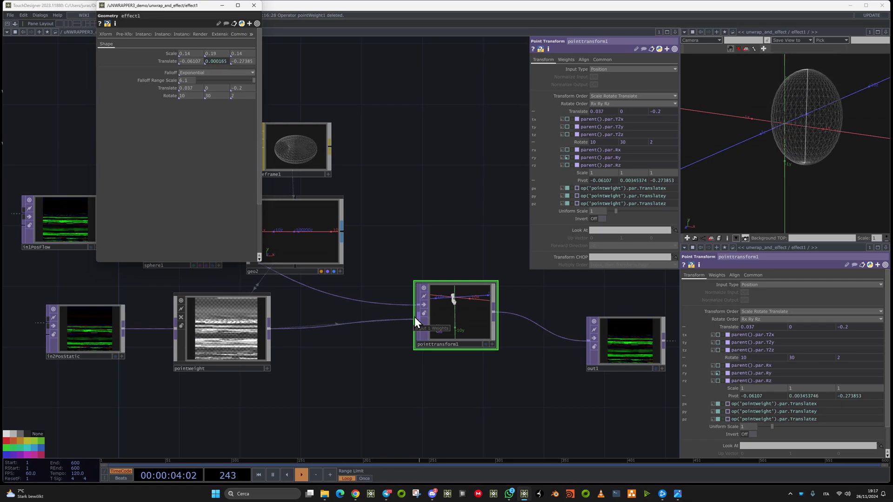
- Examine the weights input of pointtransform1 and enter the pointweight component's network
{"action": "scroll", "coordinate": [433, 333], "scroll_direction": "up", "scroll_amount": 4}
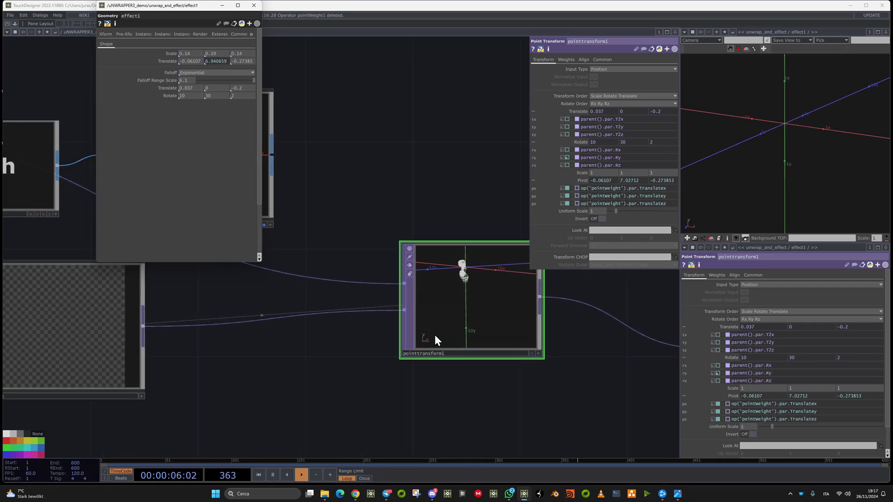
{"action": "scroll", "coordinate": [446, 348], "scroll_direction": "up", "scroll_amount": 1}
{"action": "scroll", "coordinate": [447, 349], "scroll_direction": "down", "scroll_amount": 4}
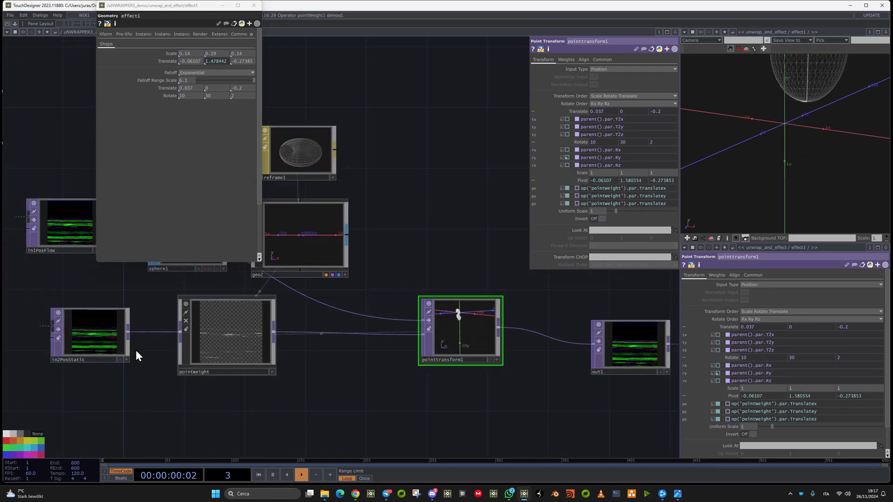
{"action": "scroll", "coordinate": [170, 350], "scroll_direction": "up", "scroll_amount": 4}
{"action": "scroll", "coordinate": [167, 344], "scroll_direction": "up", "scroll_amount": 2}
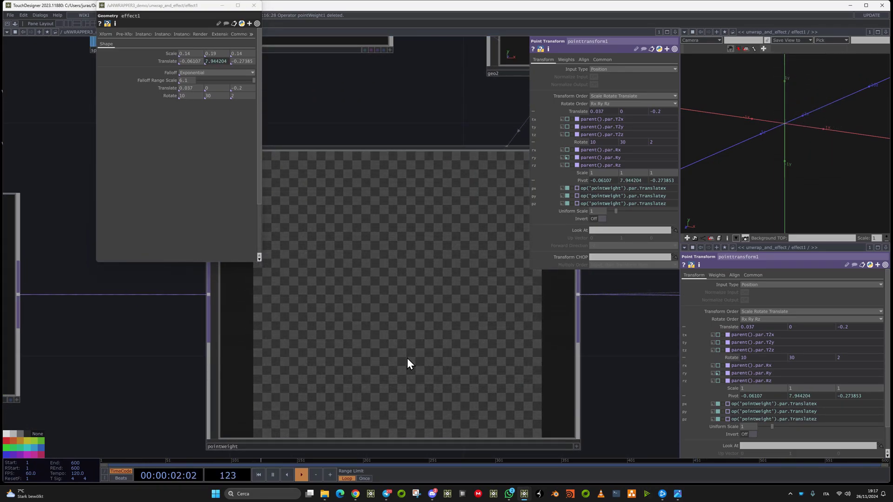
{"action": "scroll", "coordinate": [406, 356], "scroll_direction": "up", "scroll_amount": 2}
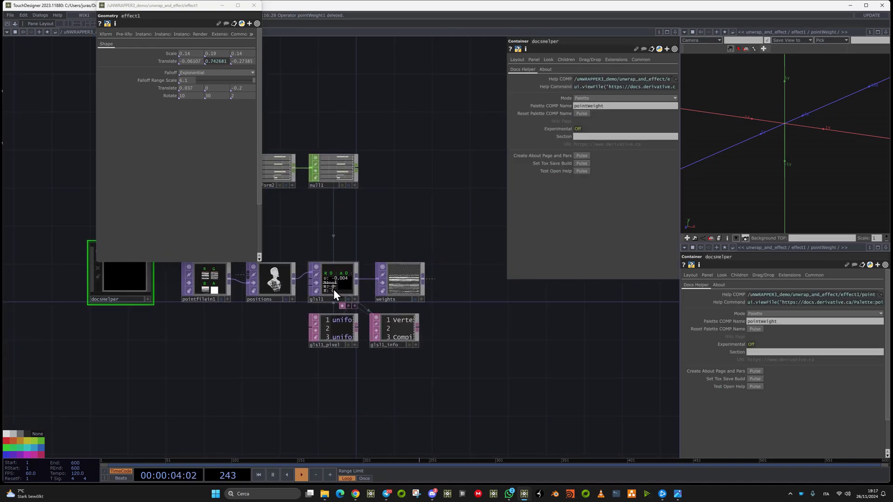
- Examine the positions point cloud and the glsl1 weight output inside the pointweight component
{"action": "scroll", "coordinate": [330, 317], "scroll_direction": "up", "scroll_amount": 4}
{"action": "scroll", "coordinate": [330, 317], "scroll_direction": "down", "scroll_amount": 5}
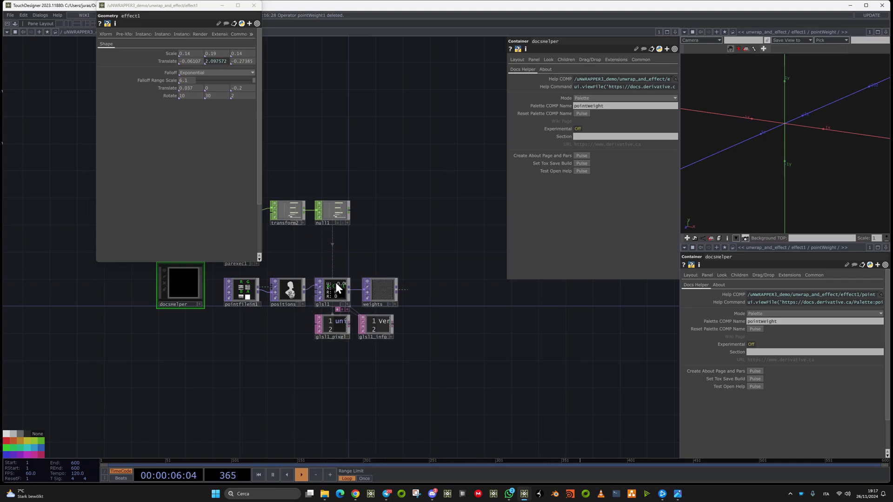
{"action": "scroll", "coordinate": [283, 294], "scroll_direction": "up", "scroll_amount": 6}
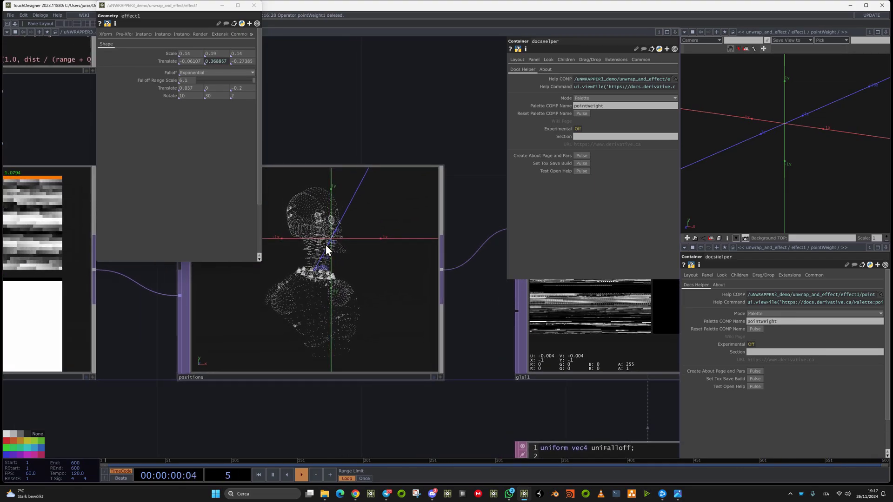
{"action": "scroll", "coordinate": [291, 270], "scroll_direction": "up", "scroll_amount": 2}
{"action": "scroll", "coordinate": [291, 270], "scroll_direction": "up", "scroll_amount": 1}
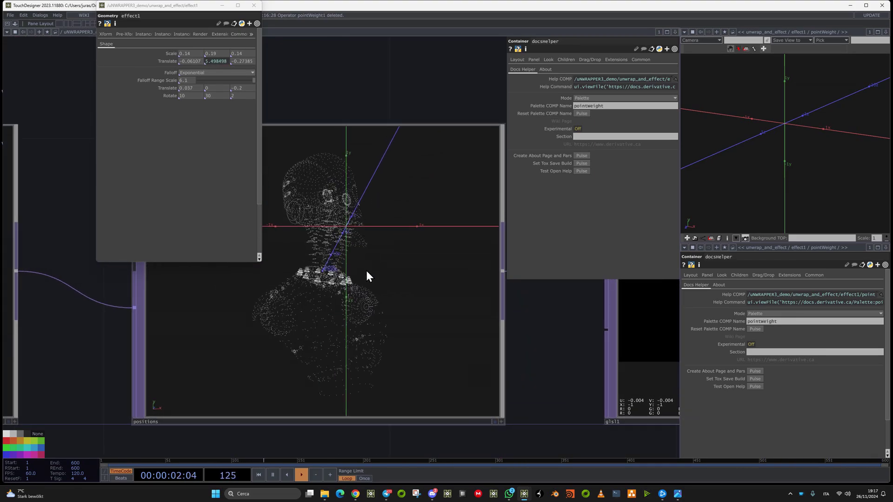
{"action": "scroll", "coordinate": [367, 279], "scroll_direction": "down", "scroll_amount": 4}
{"action": "scroll", "coordinate": [537, 298], "scroll_direction": "up", "scroll_amount": 4}
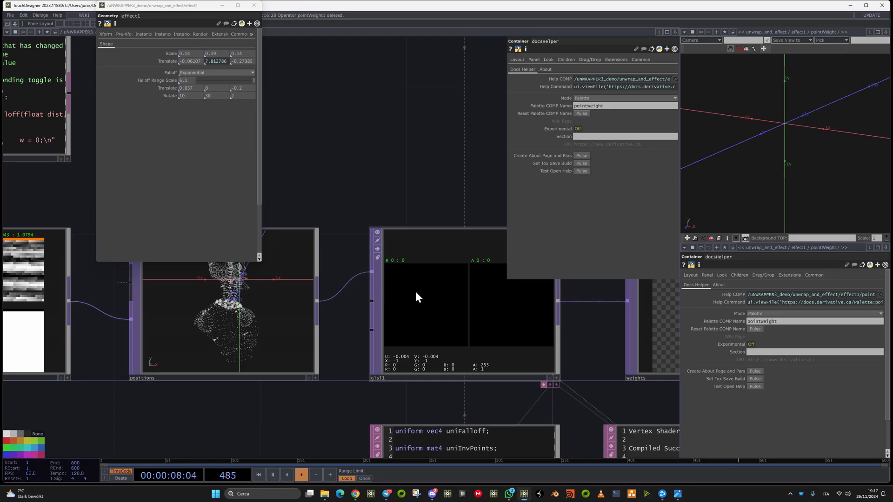
{"action": "scroll", "coordinate": [409, 285], "scroll_direction": "up", "scroll_amount": 3}
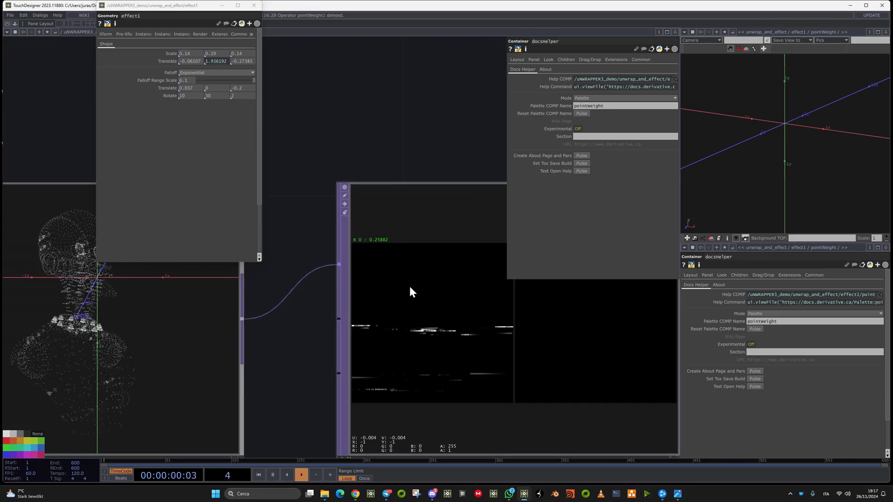
{"action": "scroll", "coordinate": [414, 288], "scroll_direction": "up", "scroll_amount": 1}
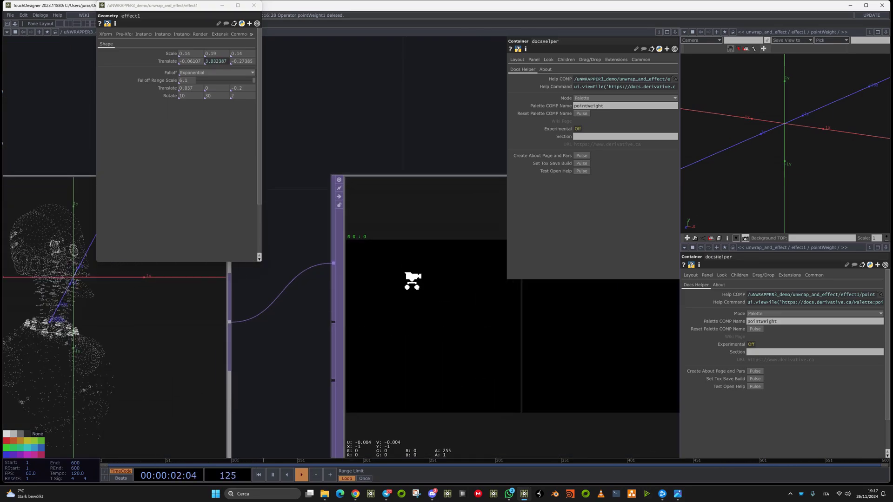
- Leave the pointweight component and examine how in2PosStatic, pointweight and pointtransform1 are connected inside effect1
{"action": "scroll", "coordinate": [405, 285], "scroll_direction": "down", "scroll_amount": 5}
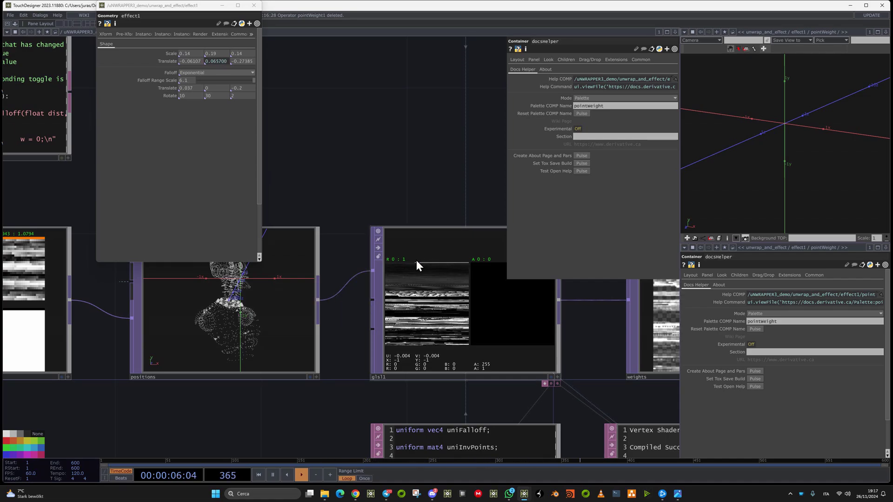
{"action": "scroll", "coordinate": [416, 261], "scroll_direction": "down", "scroll_amount": 3}
{"action": "scroll", "coordinate": [417, 209], "scroll_direction": "up", "scroll_amount": 3}
{"action": "scroll", "coordinate": [374, 308], "scroll_direction": "down", "scroll_amount": 4}
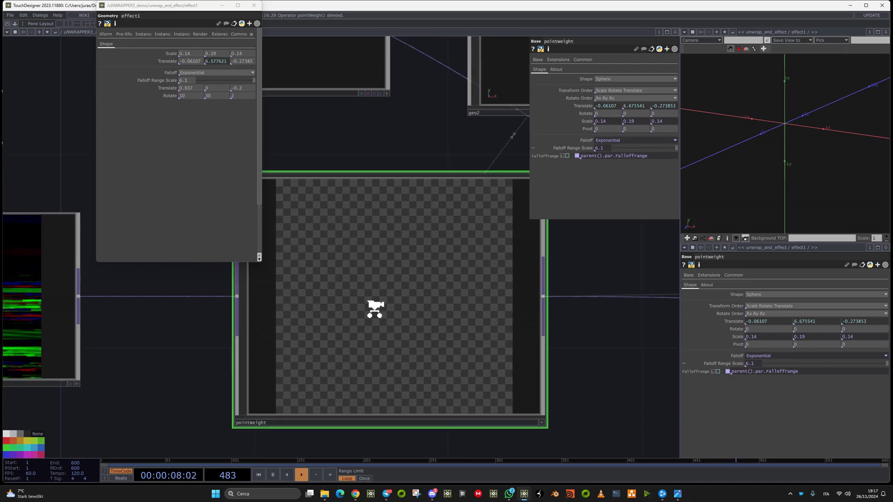
{"action": "left_click_drag", "start_coordinate": [531, 361], "coordinate": [405, 349]}
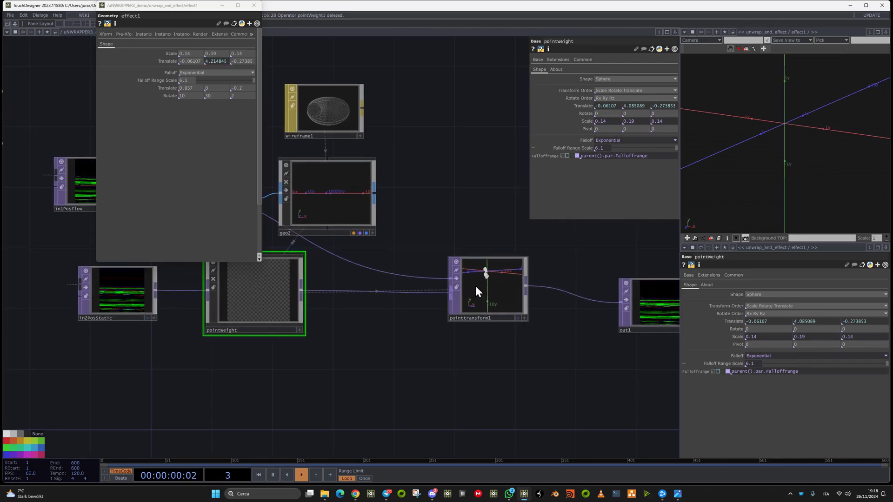
{"action": "left_click_drag", "start_coordinate": [493, 335], "coordinate": [405, 358]}
{"action": "scroll", "coordinate": [404, 353], "scroll_direction": "down", "scroll_amount": 5}
{"action": "scroll", "coordinate": [330, 328], "scroll_direction": "up", "scroll_amount": 5}
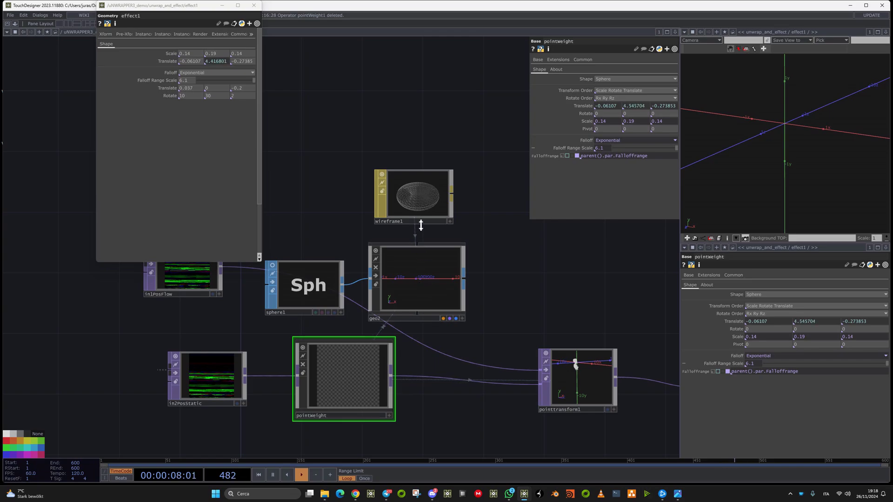
- Close the floating effect1 parameters, return to the unwrap_and_effect network and examine the deformed bust behind the nodes
{"action": "left_click", "coordinate": [253, 5]}
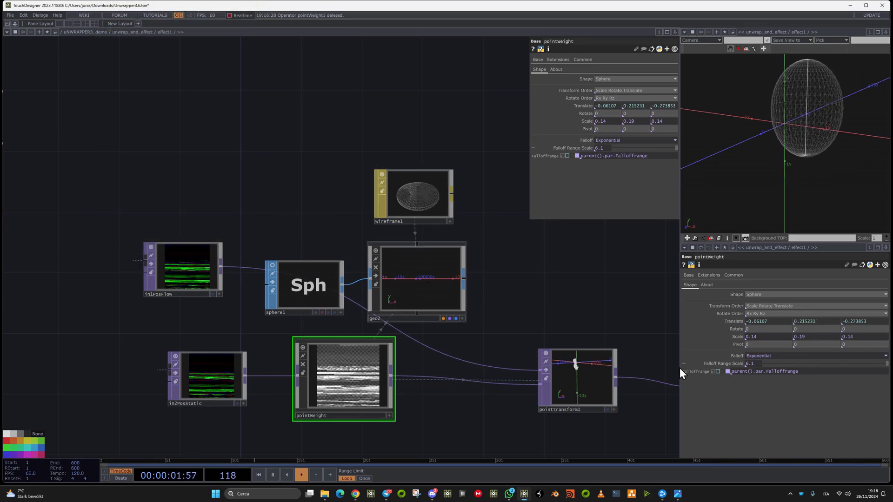
{"action": "key", "text": "u"}
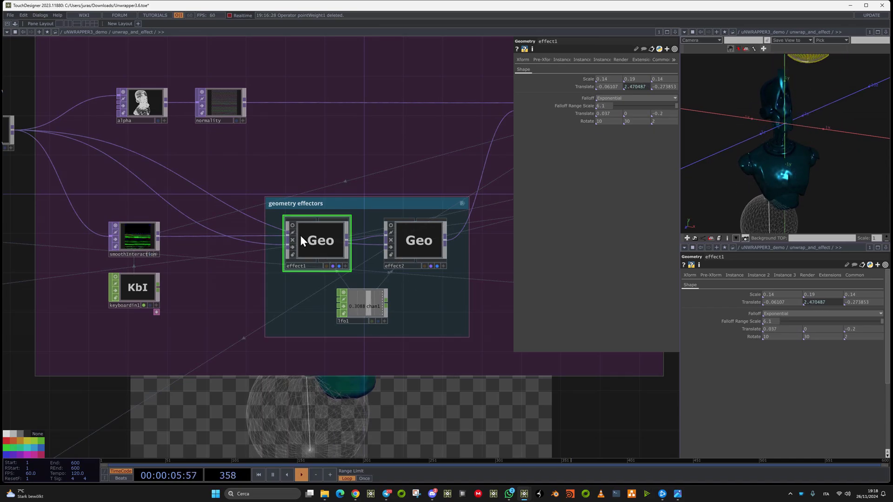
{"action": "scroll", "coordinate": [320, 249], "scroll_direction": "down", "scroll_amount": 5}
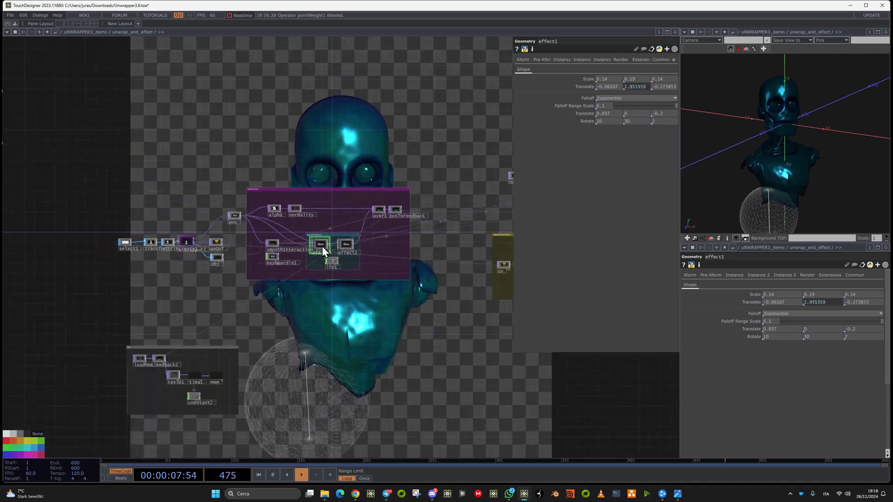
{"action": "left_click_drag", "start_coordinate": [359, 176], "coordinate": [319, 302]}
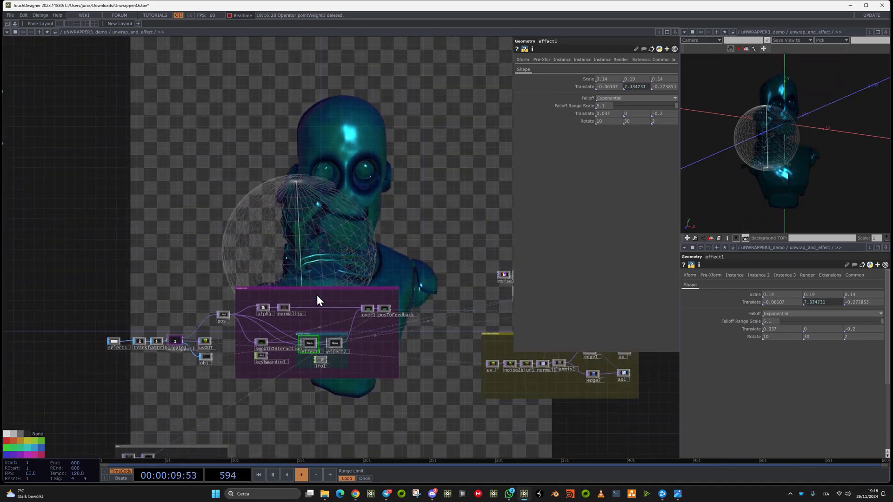
{"action": "left_click_drag", "start_coordinate": [339, 211], "coordinate": [310, 258]}
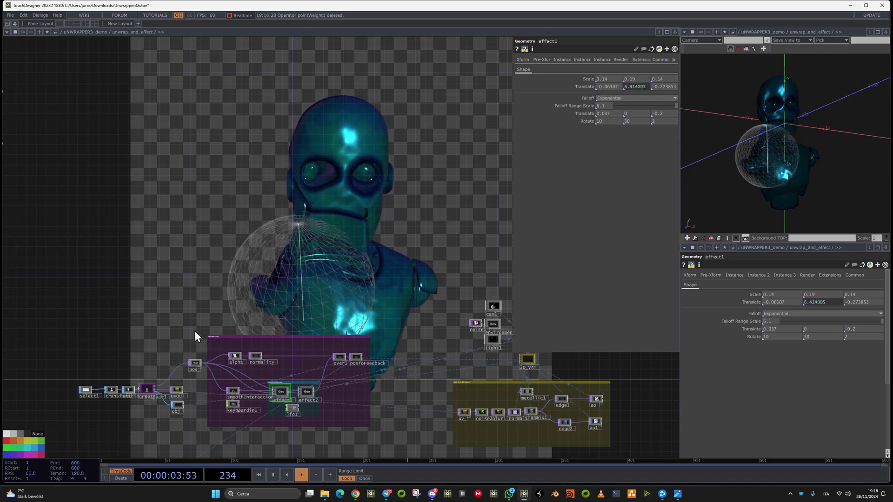
- Turn off the render flags of effect1 and effect2 in the geometry effectors group
{"action": "scroll", "coordinate": [179, 351], "scroll_direction": "up", "scroll_amount": 5}
{"action": "middle_click_drag", "start_coordinate": [262, 395], "coordinate": [278, 400]}
{"action": "left_click_drag", "start_coordinate": [408, 275], "coordinate": [105, 141]}
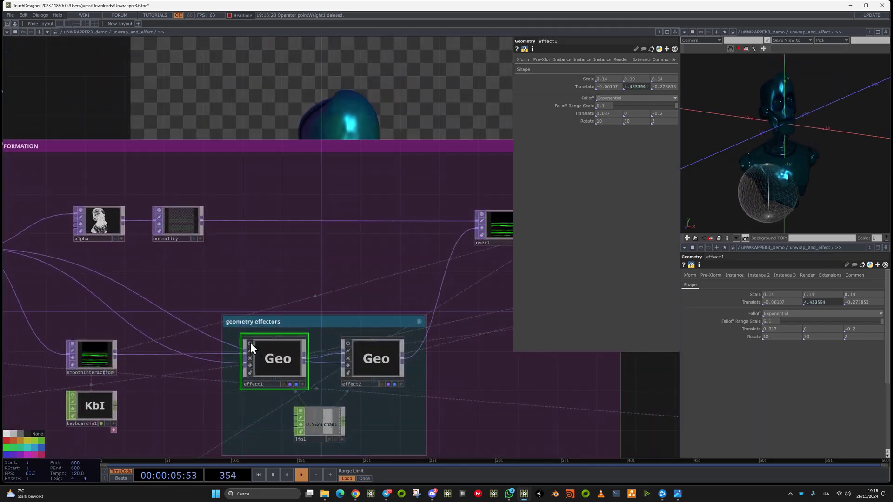
{"action": "left_click", "coordinate": [289, 383]}
{"action": "left_click", "coordinate": [389, 384]}
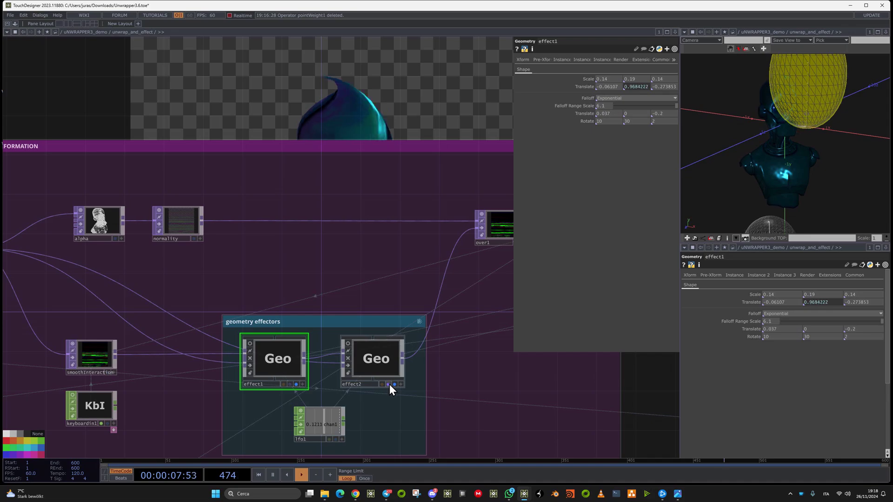
{"action": "left_click", "coordinate": [291, 386]}
- Inspect the rendered bust, then view the effector spheres in the maximized geometry viewer and restore the layout
{"action": "scroll", "coordinate": [291, 385], "scroll_direction": "down", "scroll_amount": 5}
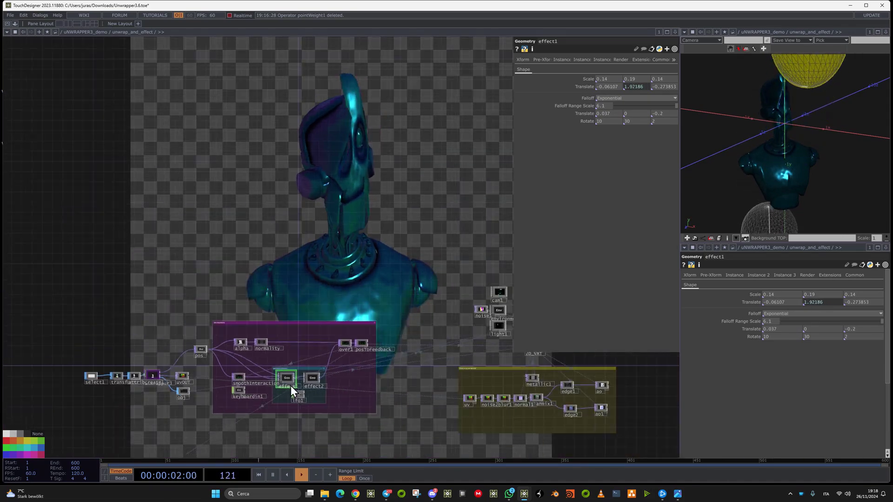
{"action": "left_click_drag", "start_coordinate": [317, 322], "coordinate": [310, 465]}
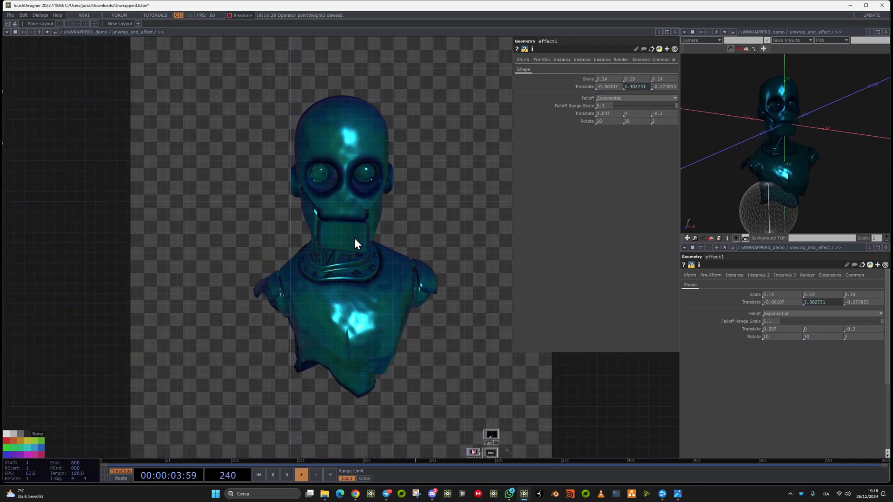
{"action": "left_click", "coordinate": [878, 33]}
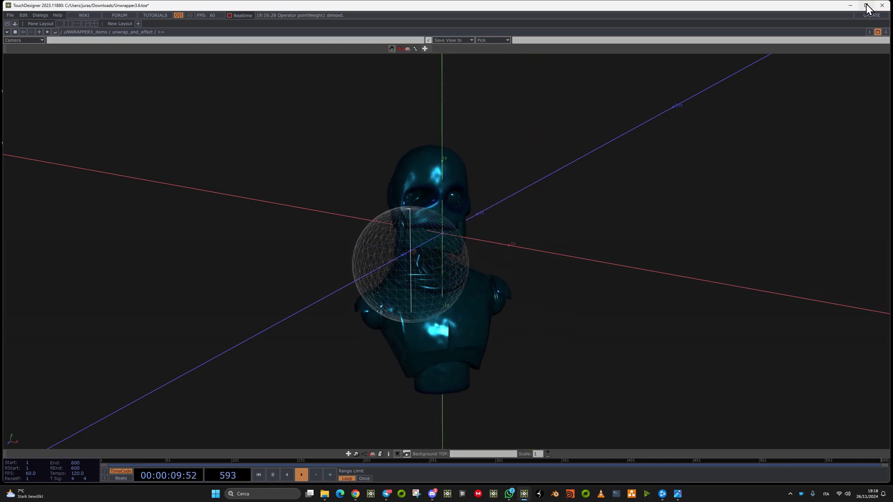
{"action": "left_click", "coordinate": [877, 33]}
{"action": "middle_click_drag", "start_coordinate": [303, 316], "coordinate": [271, 317]}
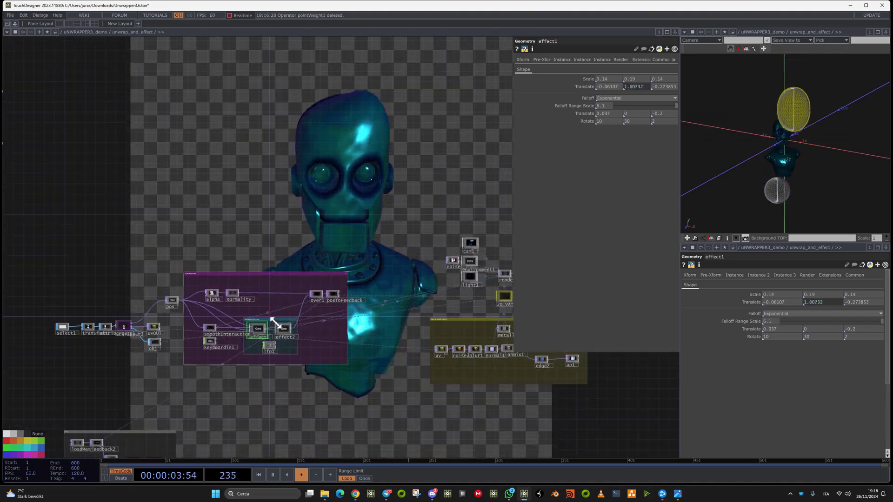
- Switch effect1's Translate Y from its lfo1 expression to a constant value, 0.261414
{"action": "scroll", "coordinate": [259, 333], "scroll_direction": "up", "scroll_amount": 3}
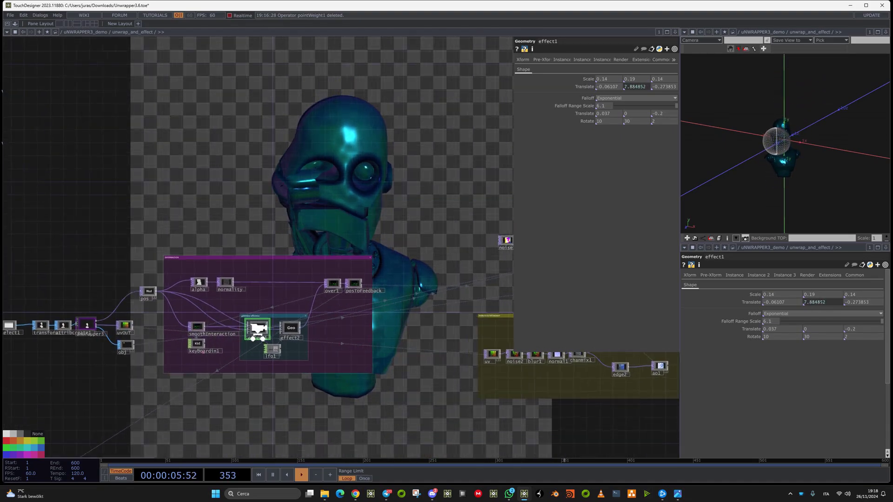
{"action": "left_click", "coordinate": [623, 87]}
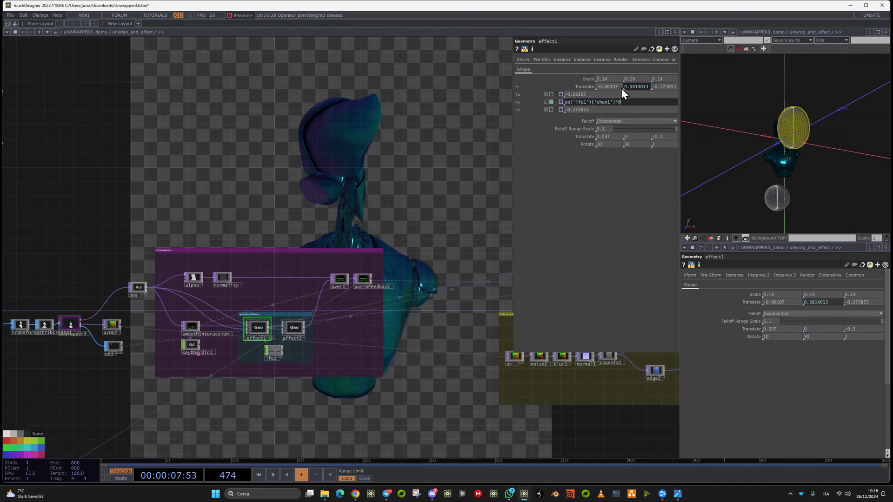
{"action": "left_click", "coordinate": [546, 102]}
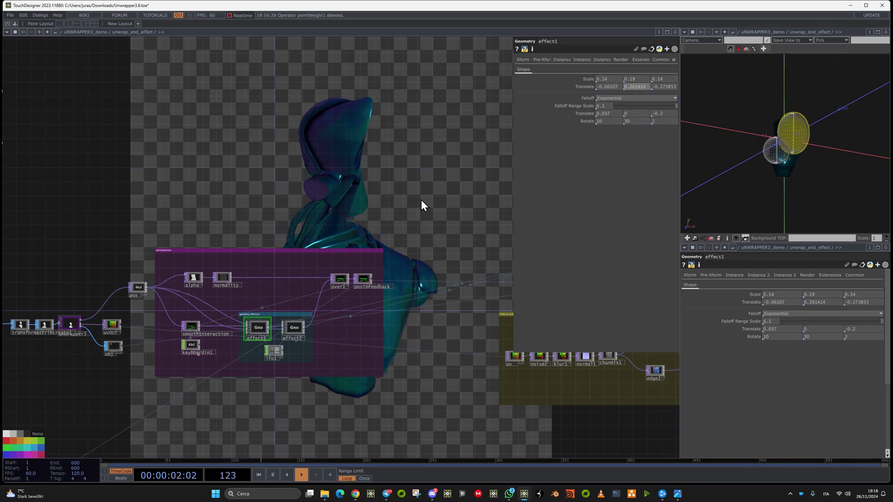
- Enable object selection in the maximized geometry viewer, shift effect1's sphere slightly with its handles, and restore the layout
{"action": "left_click_drag", "start_coordinate": [420, 199], "coordinate": [246, 200]}
{"action": "left_click", "coordinate": [877, 31]}
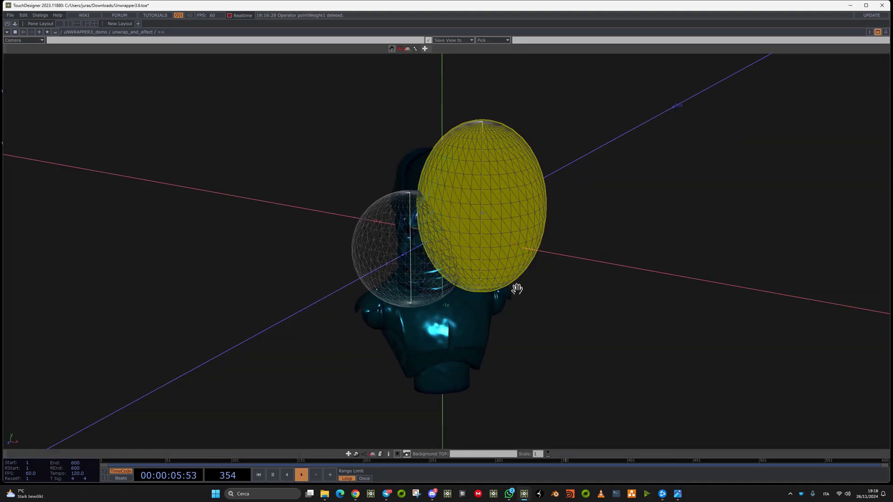
{"action": "left_click_drag", "start_coordinate": [514, 291], "coordinate": [423, 60]}
{"action": "left_click", "coordinate": [399, 49]}
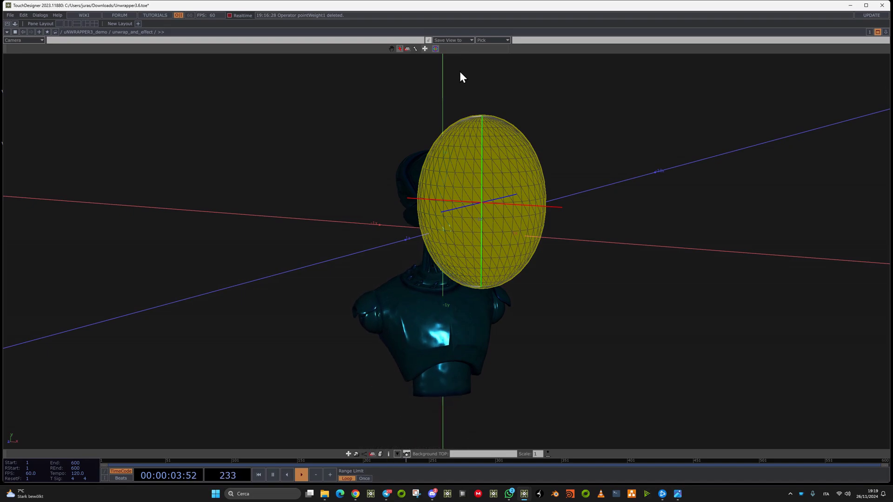
{"action": "left_click_drag", "start_coordinate": [490, 208], "coordinate": [408, 181]}
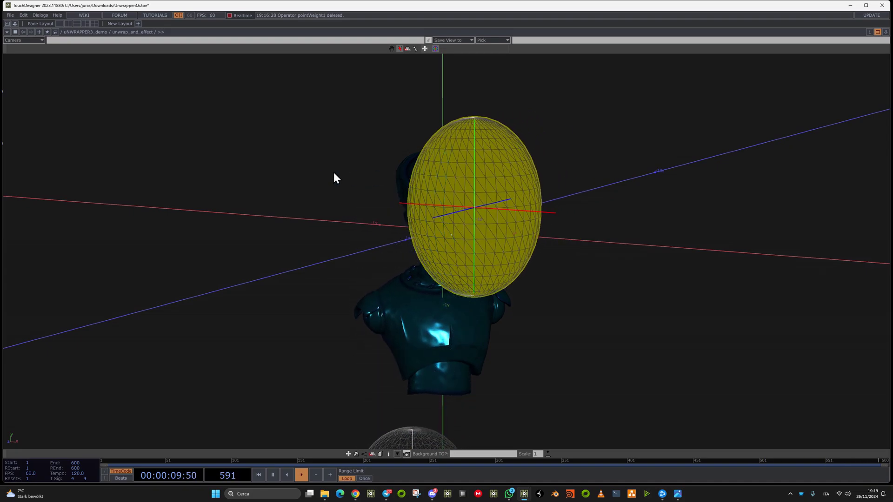
{"action": "left_click", "coordinate": [877, 33]}
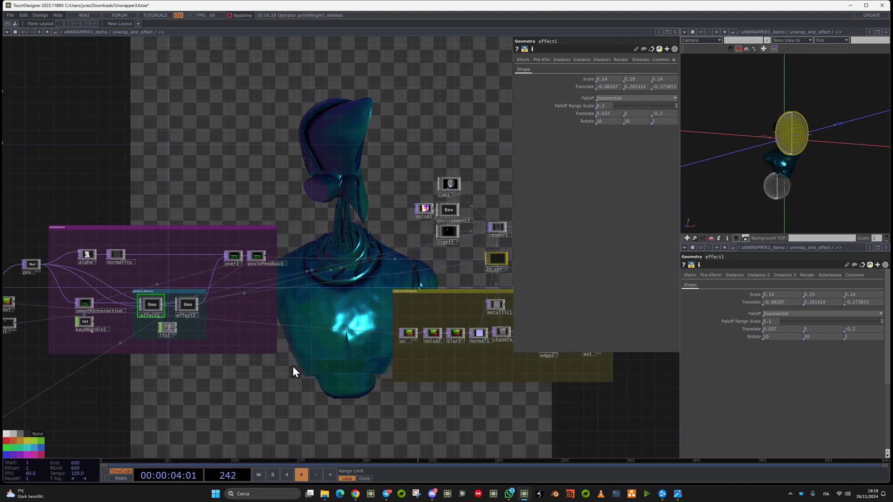
- Move effect1's sphere along X in the geometry viewer to a Translate X of about -0.22
{"action": "left_click_drag", "start_coordinate": [362, 183], "coordinate": [199, 198]}
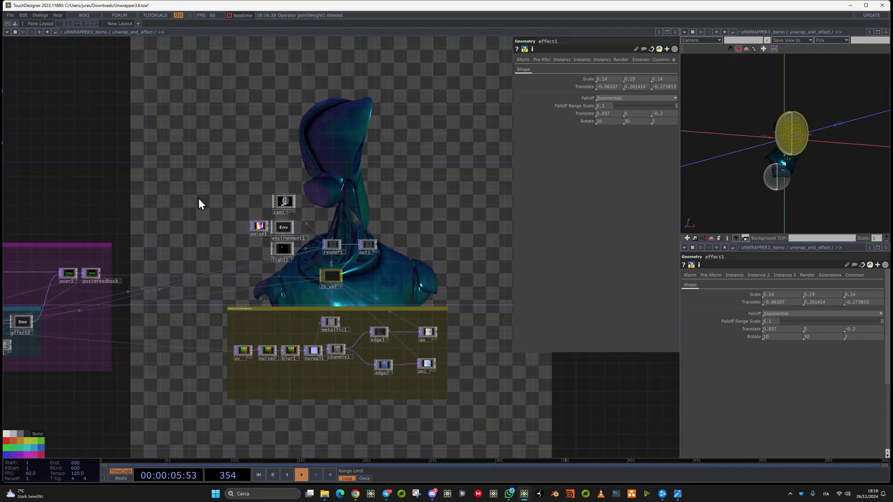
{"action": "left_click_drag", "start_coordinate": [316, 214], "coordinate": [538, 172]}
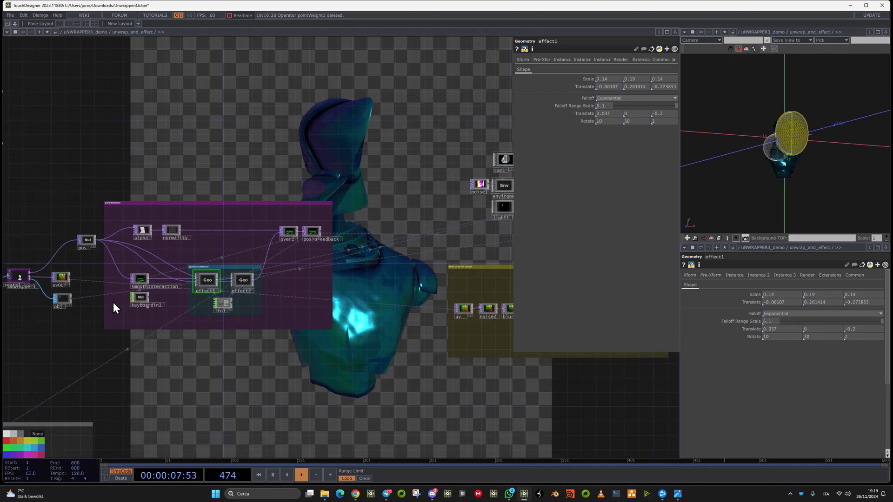
{"action": "left_click_drag", "start_coordinate": [367, 185], "coordinate": [340, 200]}
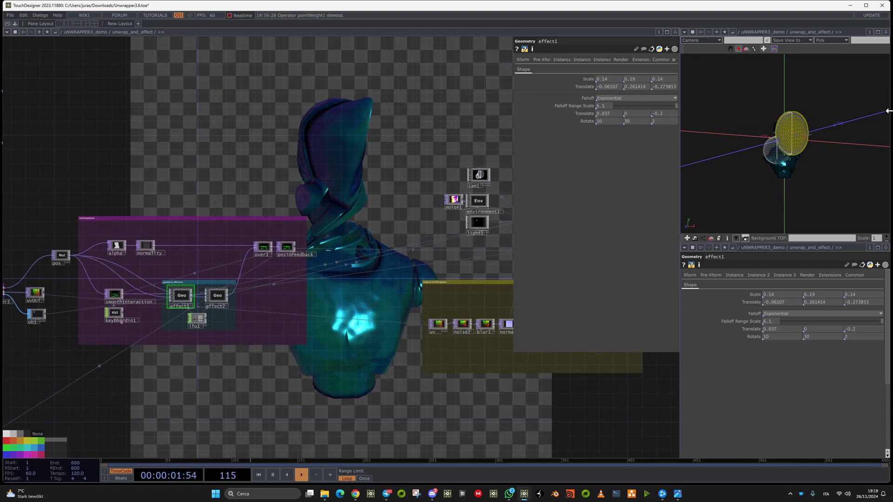
{"action": "mouse_move", "coordinate": [765, 131]}
{"action": "left_mouse_down"}
{"action": "mouse_move", "coordinate": [755, 133]}
{"action": "mouse_move", "coordinate": [797, 134]}
{"action": "mouse_move", "coordinate": [761, 156]}
{"action": "mouse_move", "coordinate": [811, 151]}
{"action": "mouse_move", "coordinate": [808, 159]}
{"action": "mouse_move", "coordinate": [741, 157]}
{"action": "mouse_move", "coordinate": [869, 156]}
{"action": "mouse_move", "coordinate": [783, 155]}
{"action": "mouse_move", "coordinate": [840, 158]}
{"action": "mouse_move", "coordinate": [763, 160]}
{"action": "mouse_move", "coordinate": [863, 166]}
{"action": "mouse_move", "coordinate": [757, 167]}
{"action": "mouse_move", "coordinate": [850, 171]}
{"action": "mouse_move", "coordinate": [770, 118]}
{"action": "left_mouse_up"}
{"action": "key", "text": "t"}
{"action": "left_click", "coordinate": [852, 156]}
{"action": "right_click", "coordinate": [770, 118]}
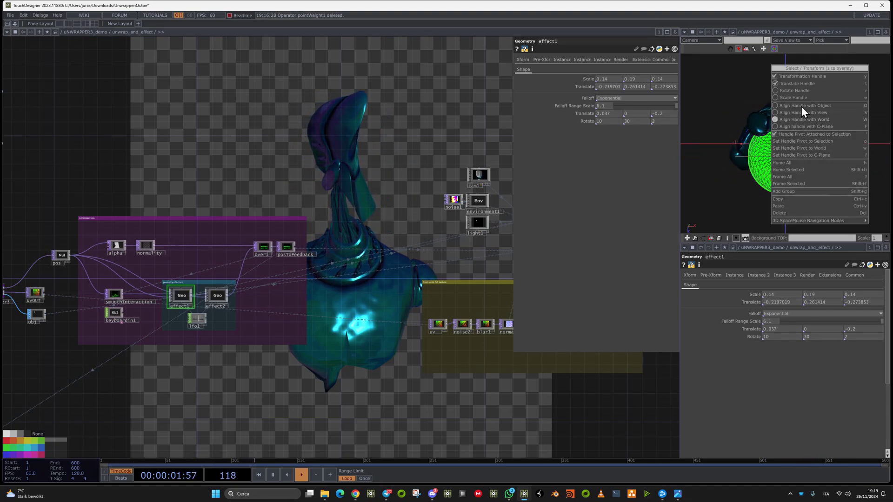
{"action": "left_click", "coordinate": [749, 186]}
{"action": "right_click", "coordinate": [728, 107]}
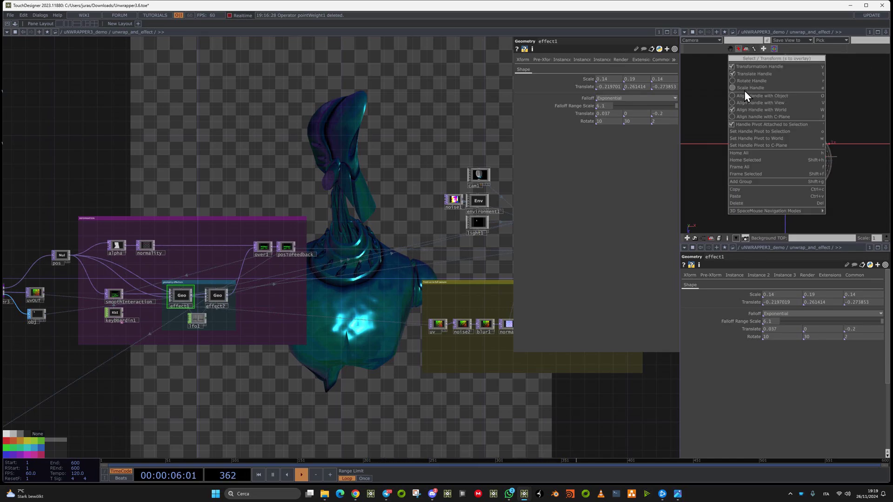
{"action": "left_click", "coordinate": [714, 96]}
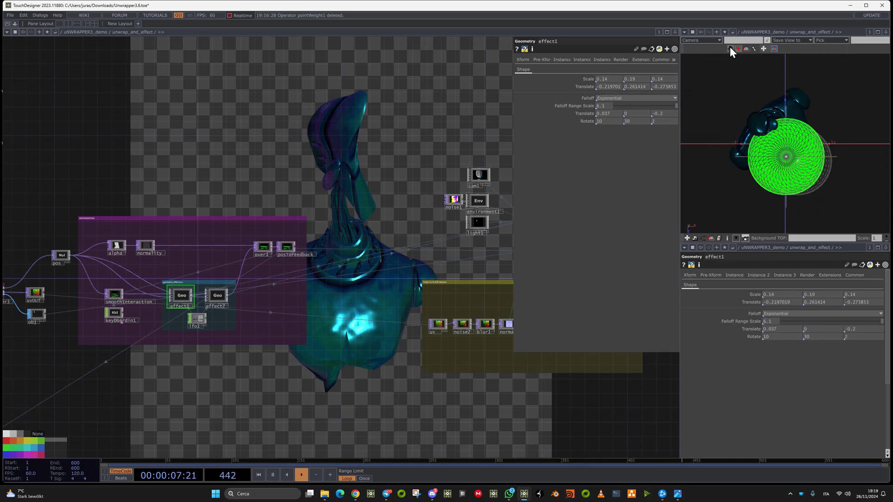
{"action": "right_click", "coordinate": [750, 103]}
{"action": "left_click", "coordinate": [771, 127]}
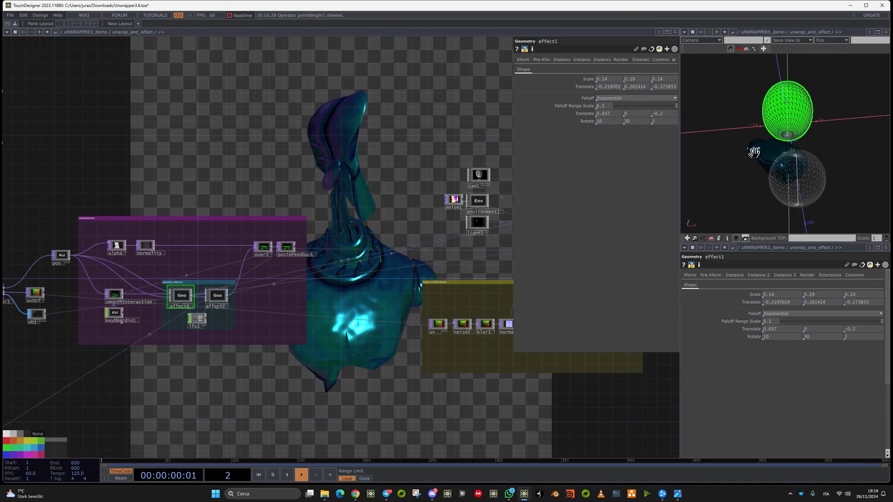
- Re-enable object selection and move effect1's sphere to Translate X about 0.144 and Z about -1.114
{"action": "left_click_drag", "start_coordinate": [698, 187], "coordinate": [704, 176]}
{"action": "scroll", "coordinate": [784, 99], "scroll_direction": "up", "scroll_amount": 3}
{"action": "scroll", "coordinate": [781, 101], "scroll_direction": "down", "scroll_amount": 1}
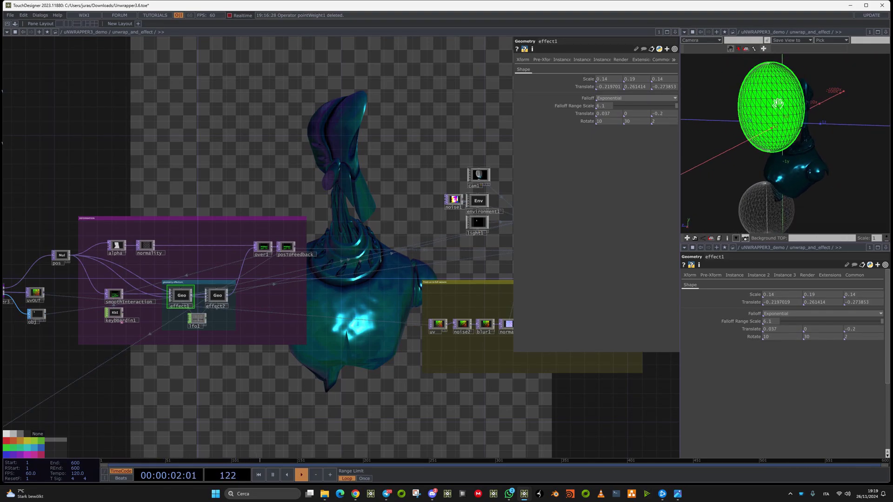
{"action": "left_click", "coordinate": [738, 49]}
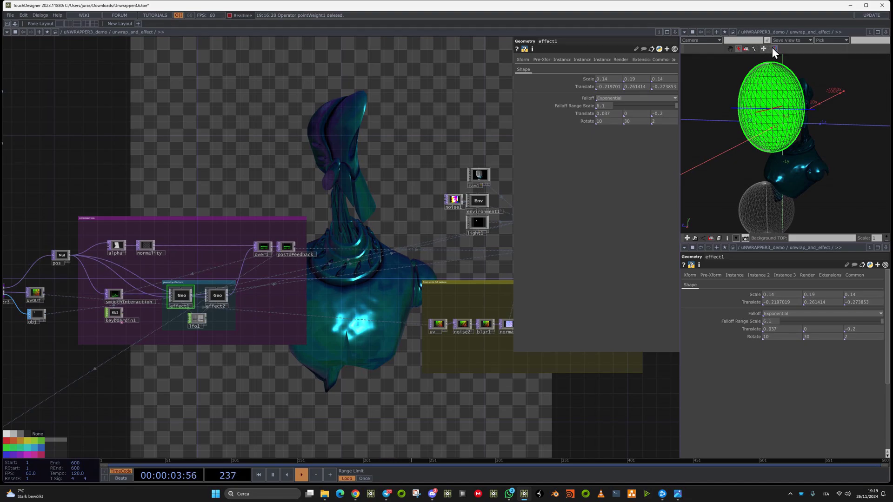
{"action": "left_click_drag", "start_coordinate": [769, 111], "coordinate": [818, 119]}
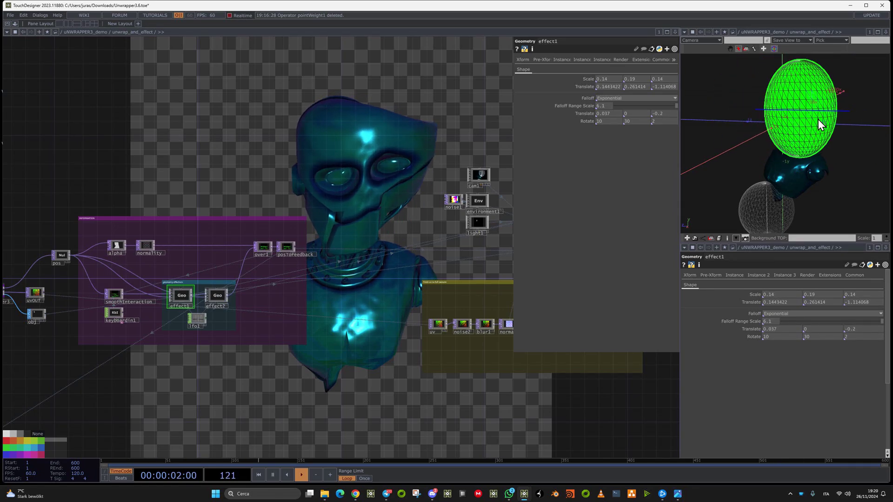
- Check the newly deformed bust, then return to the uNWRAPPER3_demo network and its Unwrap and deform group
{"action": "left_click_drag", "start_coordinate": [450, 142], "coordinate": [342, 179]}
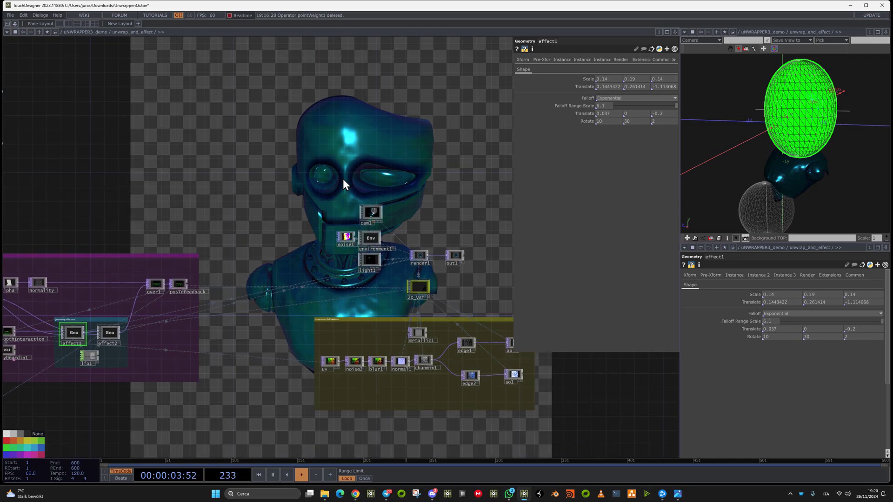
{"action": "key", "text": "u"}
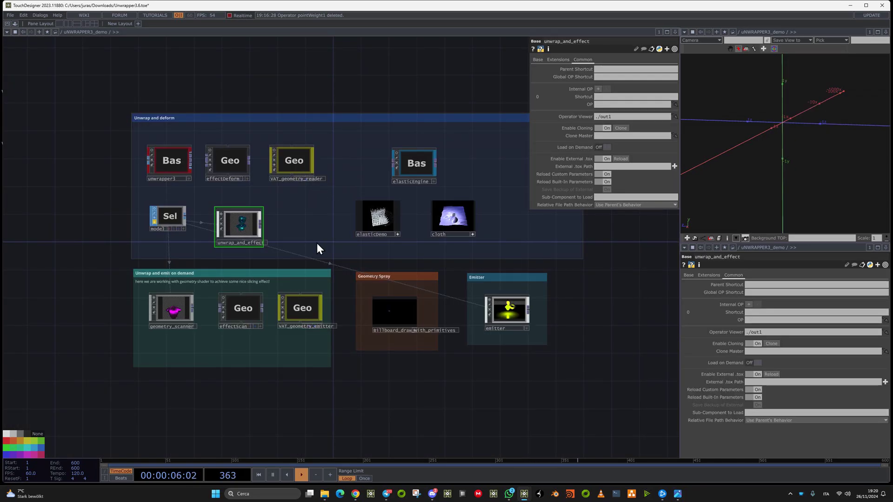
{"action": "scroll", "coordinate": [201, 173], "scroll_direction": "up", "scroll_amount": 2}
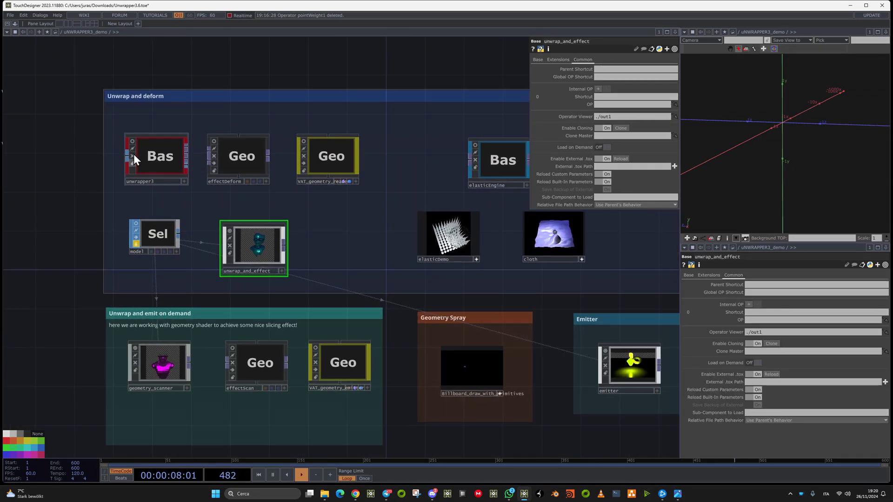
- Check the parameters of unwrapper3, effectDeform and VAT_geometry_reader in the Unwrap and deform group
{"action": "scroll", "coordinate": [298, 266], "scroll_direction": "up", "scroll_amount": 3}
{"action": "scroll", "coordinate": [291, 256], "scroll_direction": "down", "scroll_amount": 1}
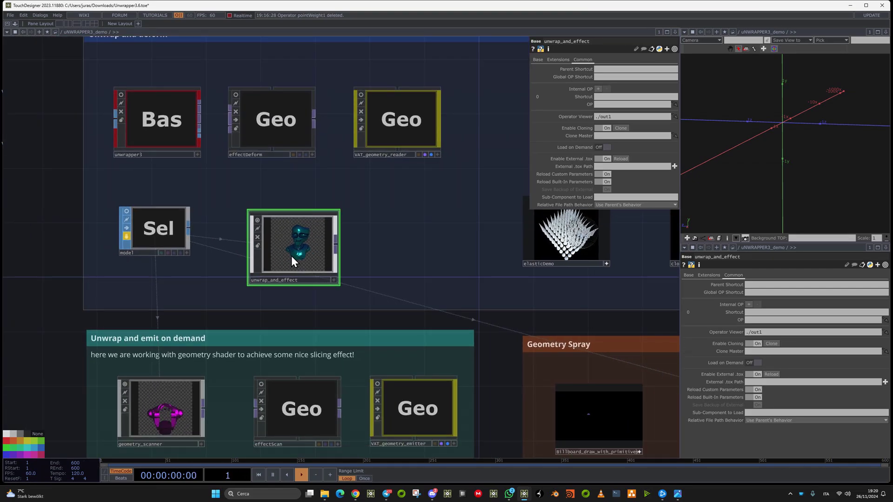
{"action": "left_click", "coordinate": [153, 120]}
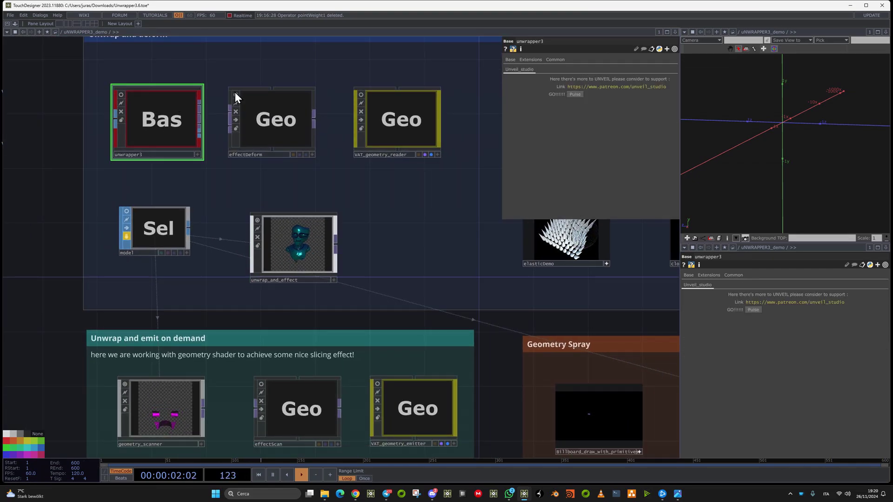
{"action": "left_click", "coordinate": [264, 116]}
{"action": "left_click", "coordinate": [395, 106]}
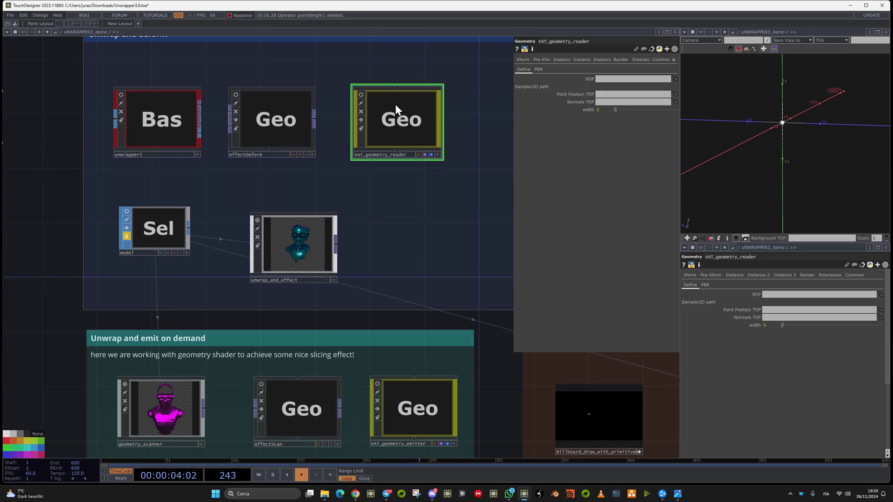
- Enter unwrap_and_effect and its 2D_VAT geometry, and examine the mat GLSL material with its samplers and shader code
{"action": "key", "text": "i"}
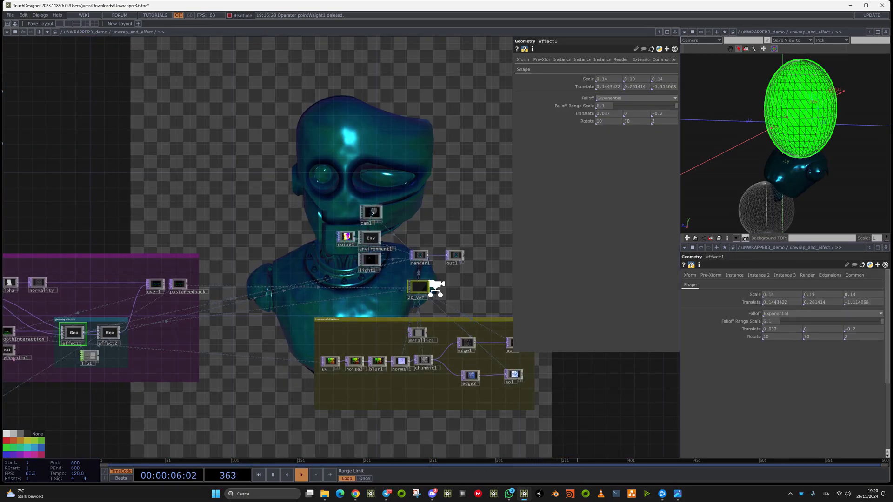
{"action": "scroll", "coordinate": [435, 286], "scroll_direction": "up", "scroll_amount": 5}
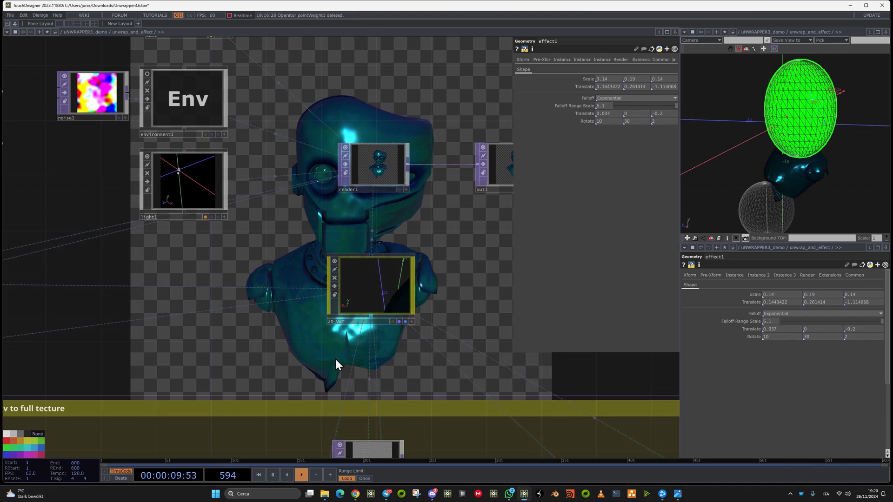
{"action": "left_click", "coordinate": [383, 288]}
{"action": "key", "text": "i"}
{"action": "scroll", "coordinate": [219, 362], "scroll_direction": "down", "scroll_amount": 3}
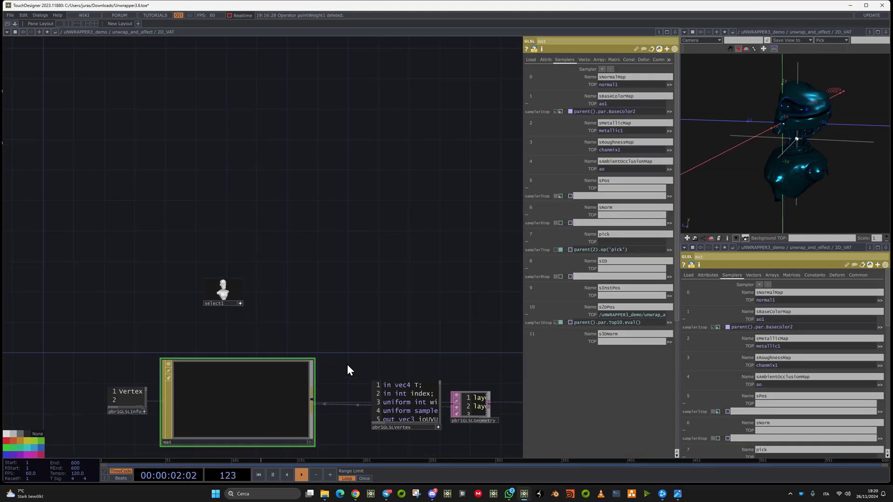
{"action": "left_click_drag", "start_coordinate": [298, 280], "coordinate": [197, 189]}
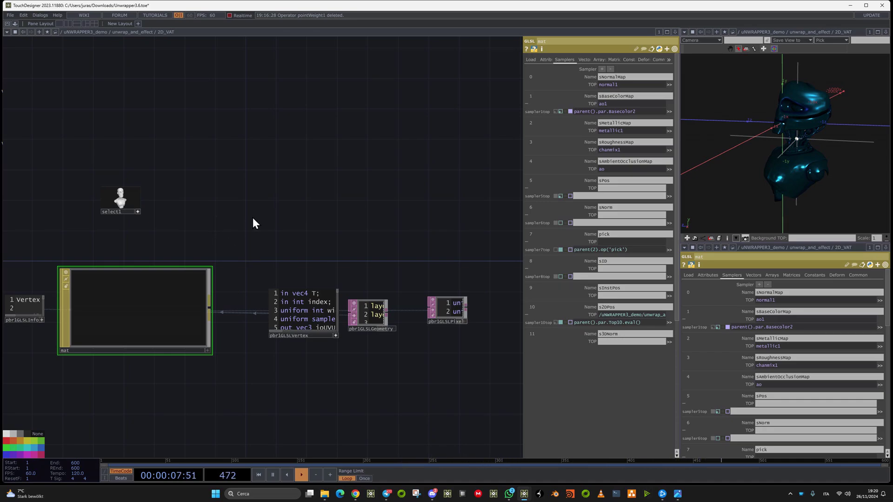
- Compare 2D_VAT's SOP and Point Position TOP parameters with the SOP reference of its inner select1, then return to unwrap_and_effect
{"action": "key", "text": "u"}
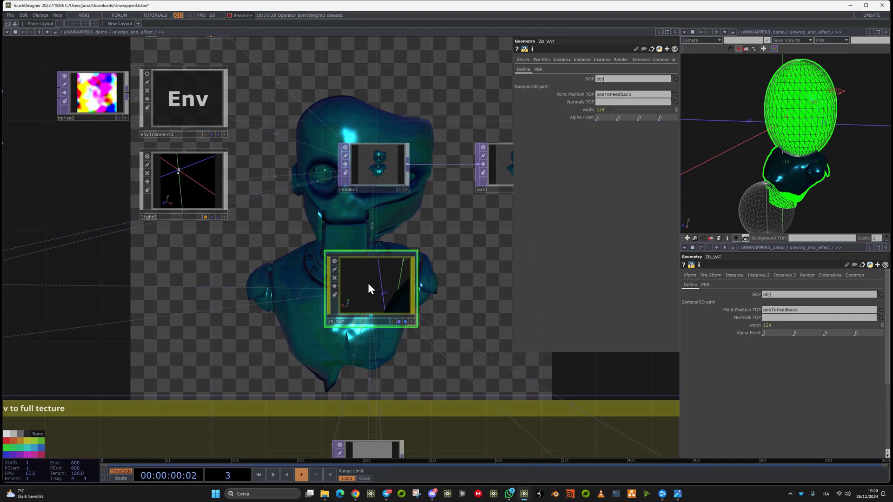
{"action": "key", "text": "i"}
{"action": "key", "text": "u"}
{"action": "scroll", "coordinate": [323, 265], "scroll_direction": "down", "scroll_amount": 5}
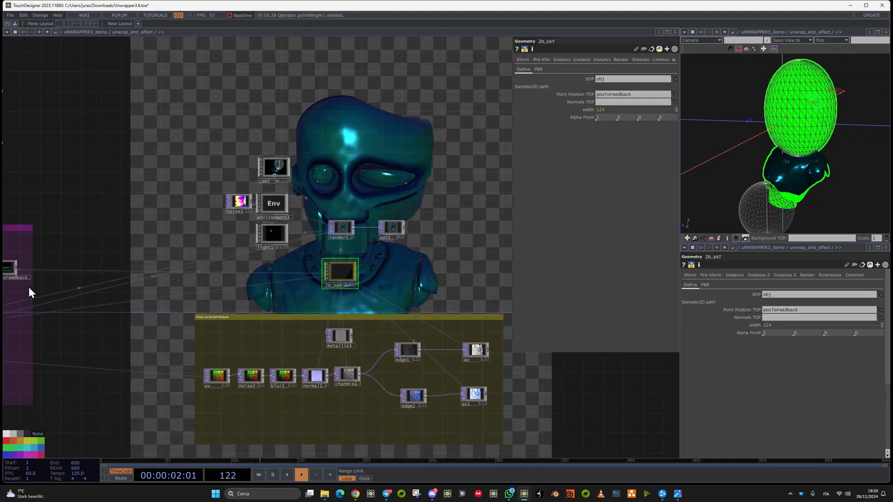
{"action": "left_click_drag", "start_coordinate": [110, 253], "coordinate": [226, 258]}
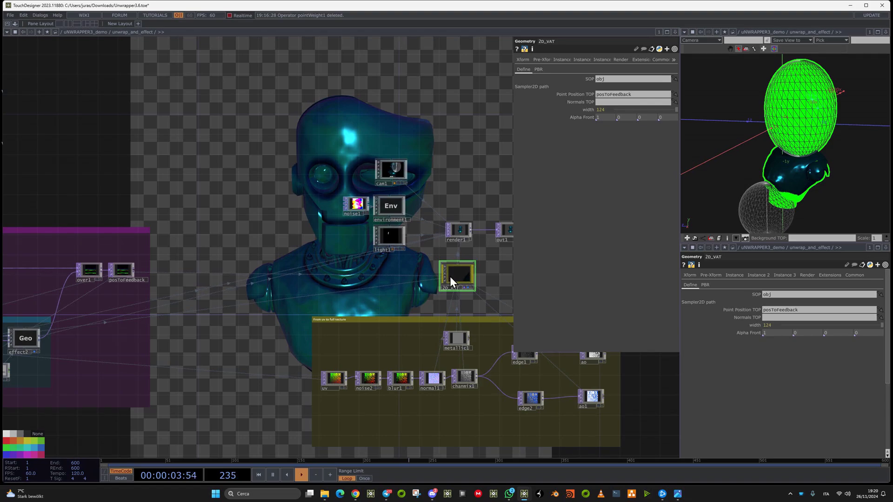
{"action": "key", "text": "i"}
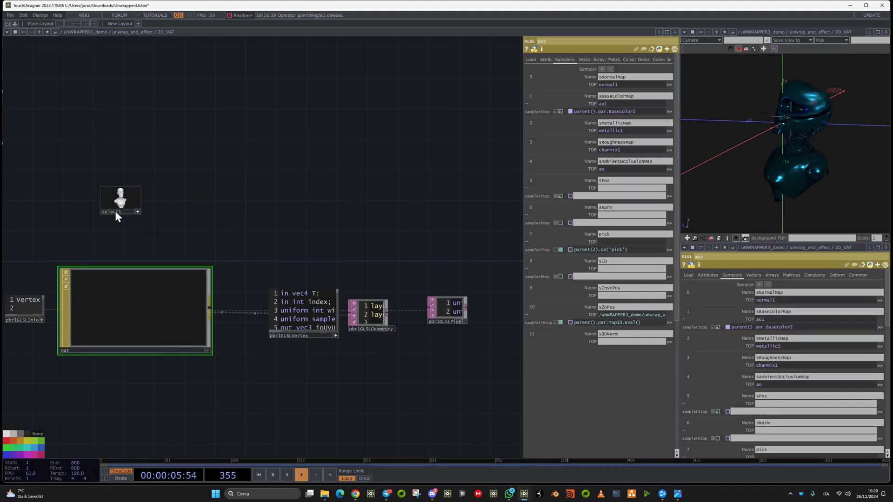
{"action": "left_click", "coordinate": [115, 211]}
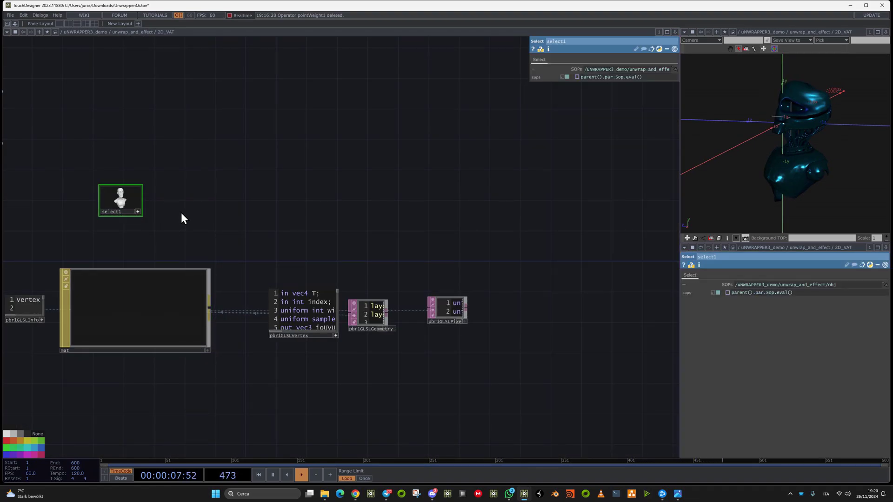
{"action": "key", "text": "u"}
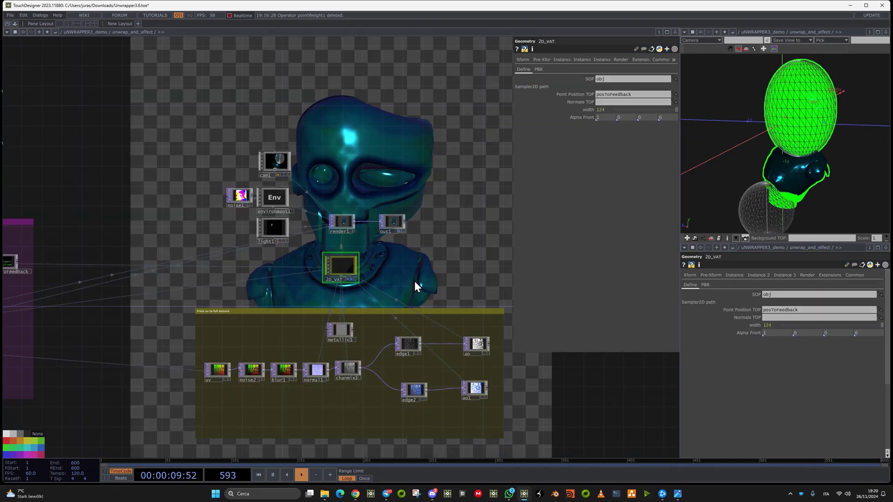
- Examine the group that builds textures from uv through noise2, blur1, normal1 and chanmix1, then return to the demo network
{"action": "left_click_drag", "start_coordinate": [361, 316], "coordinate": [469, 353]}
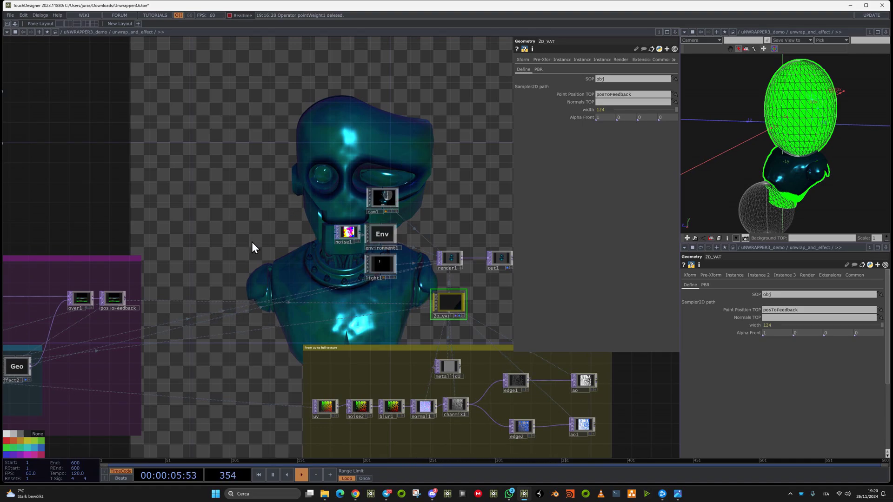
{"action": "scroll", "coordinate": [422, 426], "scroll_direction": "up", "scroll_amount": 10}
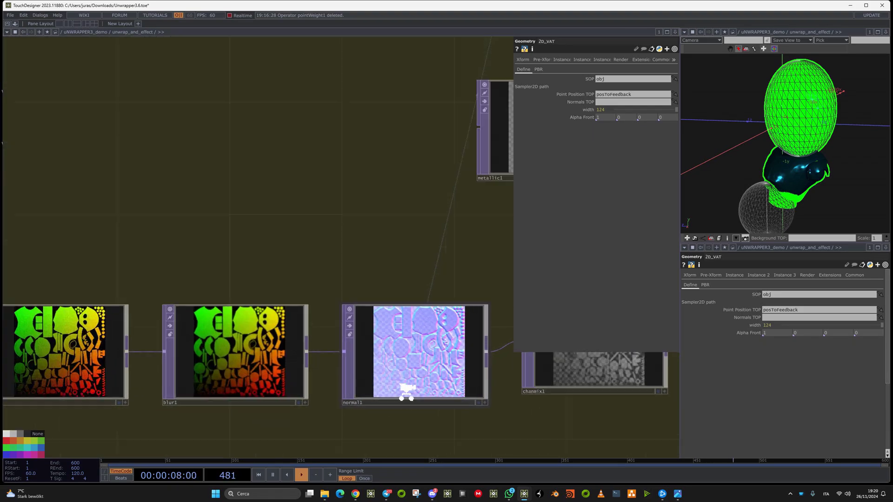
{"action": "scroll", "coordinate": [451, 357], "scroll_direction": "down", "scroll_amount": 10}
{"action": "scroll", "coordinate": [350, 317], "scroll_direction": "up", "scroll_amount": 5}
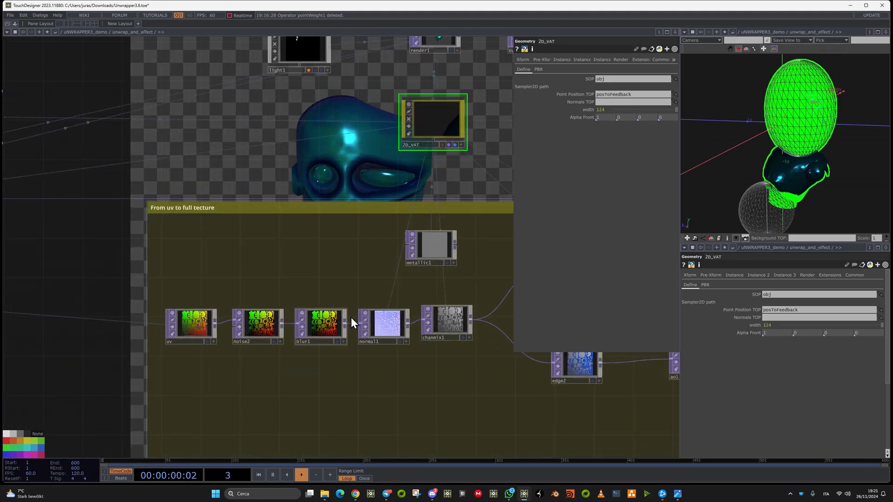
{"action": "scroll", "coordinate": [372, 338], "scroll_direction": "up", "scroll_amount": 5}
{"action": "scroll", "coordinate": [367, 291], "scroll_direction": "down", "scroll_amount": 6}
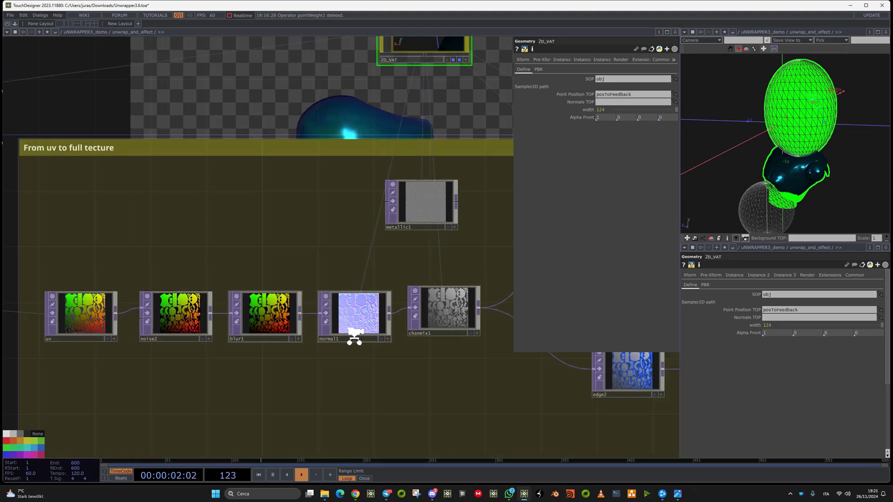
{"action": "scroll", "coordinate": [318, 273], "scroll_direction": "down", "scroll_amount": 5}
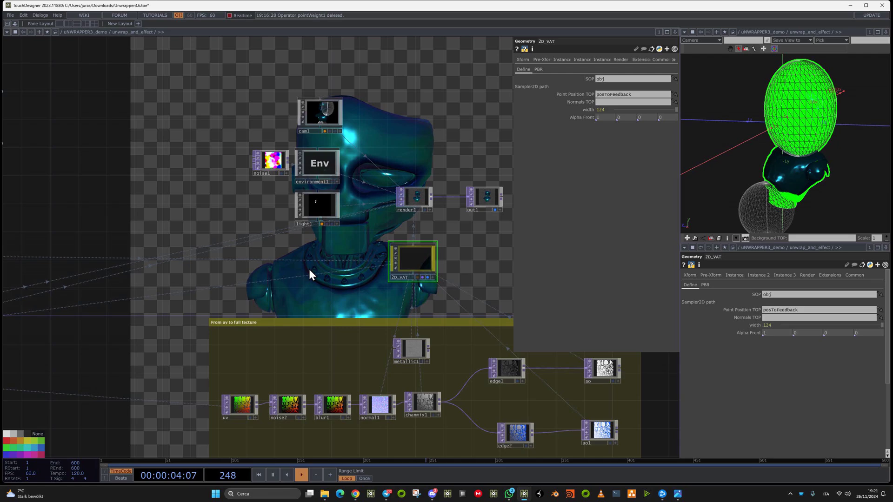
{"action": "scroll", "coordinate": [289, 277], "scroll_direction": "down", "scroll_amount": 2}
- Move the elasticEngine component slightly closer to elasticDemo and cloth in the Unwrap and deform group
{"action": "left_click_drag", "start_coordinate": [424, 251], "coordinate": [163, 231]}
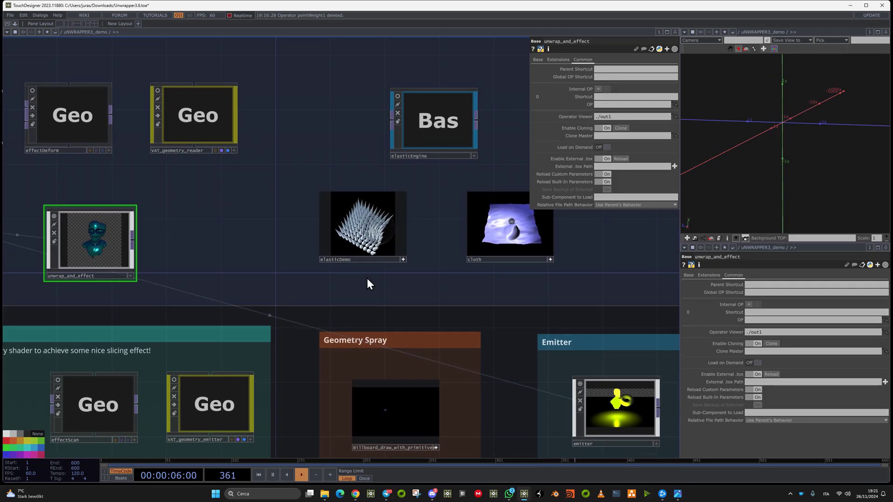
{"action": "scroll", "coordinate": [251, 223], "scroll_direction": "up", "scroll_amount": 1}
{"action": "scroll", "coordinate": [251, 223], "scroll_direction": "up", "scroll_amount": 3}
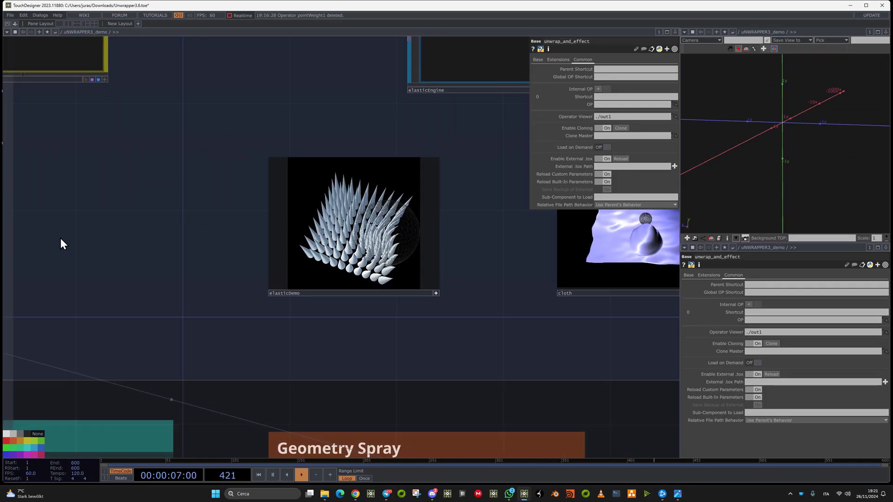
{"action": "right_click", "coordinate": [373, 297]}
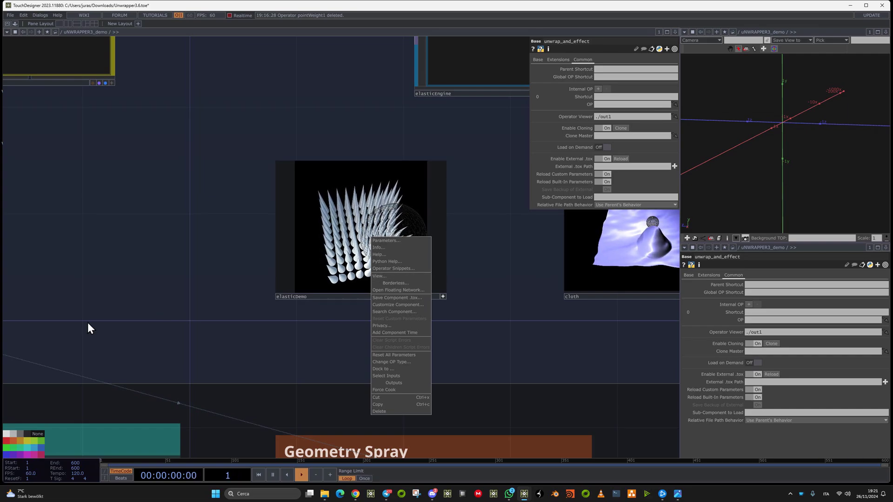
{"action": "left_click", "coordinate": [116, 306]}
{"action": "scroll", "coordinate": [115, 306], "scroll_direction": "down", "scroll_amount": 4}
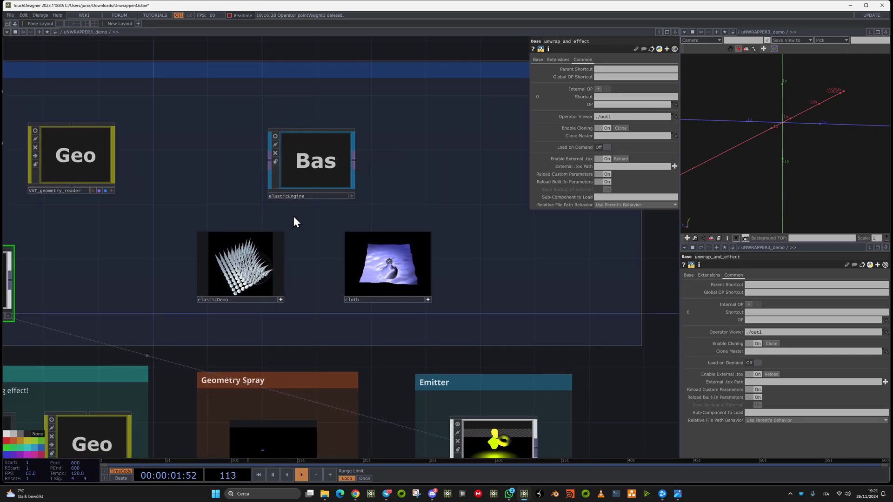
{"action": "left_click_drag", "start_coordinate": [327, 145], "coordinate": [321, 155]}
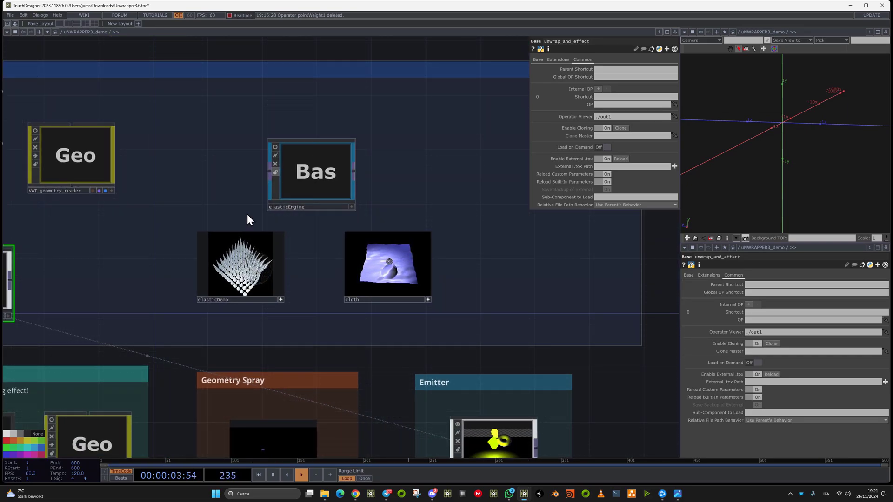
- Open elasticDemo in a floating viewer window and place it beside the network so both can be seen
{"action": "right_click", "coordinate": [249, 298]}
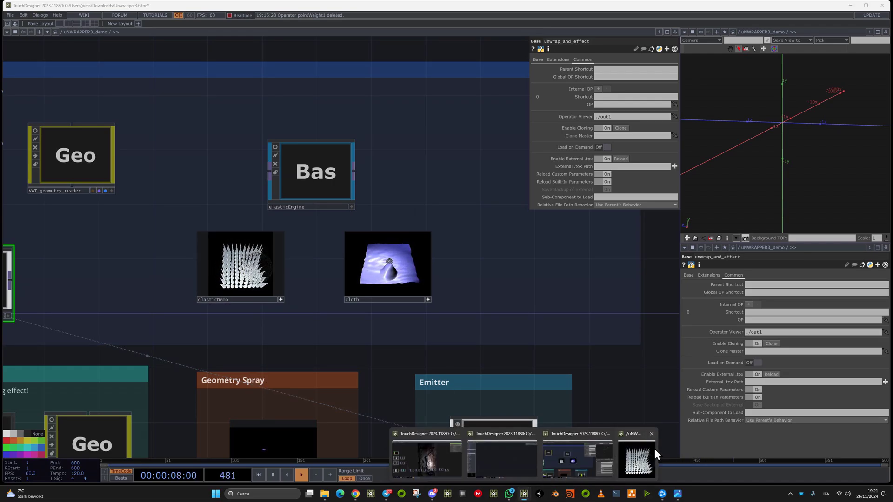
{"action": "left_click", "coordinate": [630, 454]}
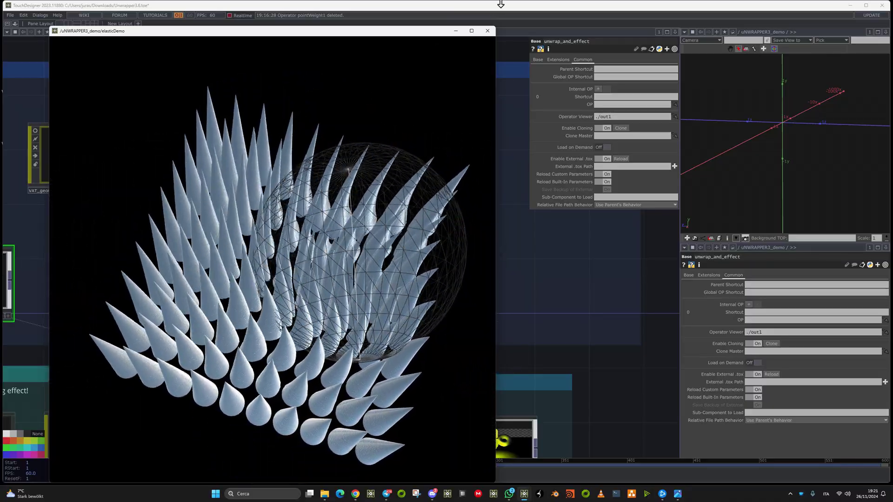
{"action": "left_click_drag", "start_coordinate": [314, 34], "coordinate": [715, 35]}
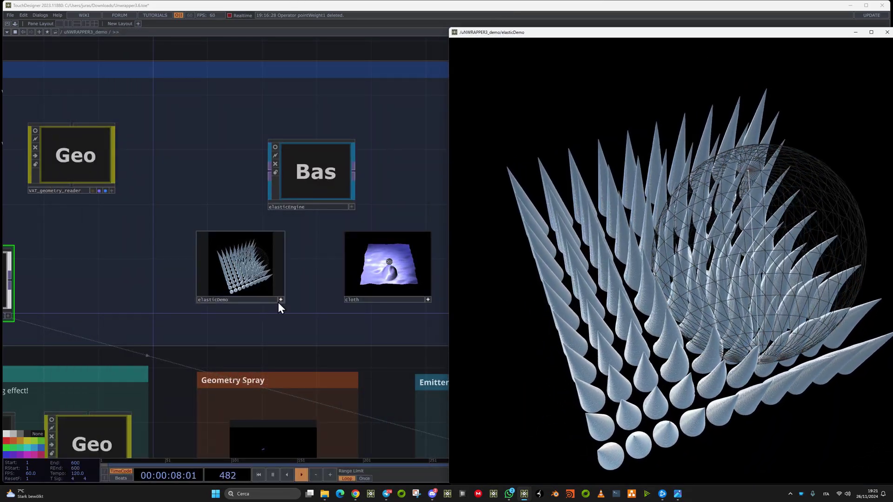
- Enter elasticDemo and examine its operator chain from the cones in copy1 to attribcreate1 and unwrapper3
{"action": "key", "text": "i"}
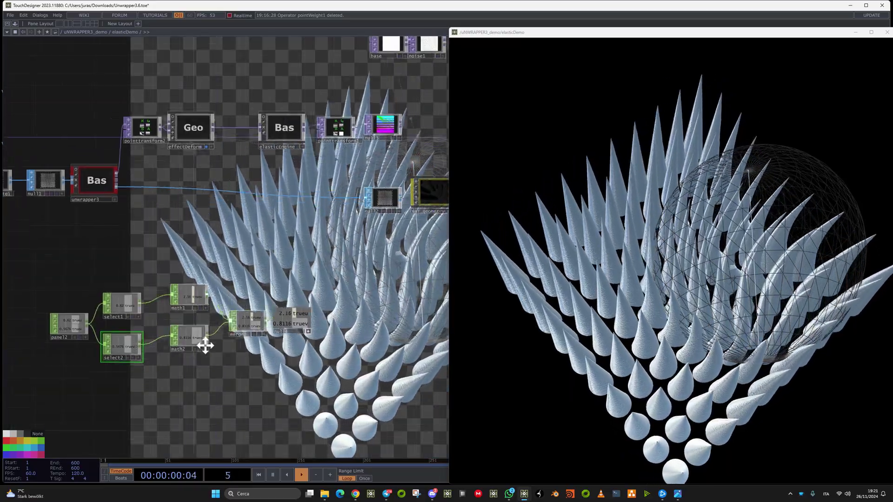
{"action": "scroll", "coordinate": [166, 372], "scroll_direction": "down", "scroll_amount": 6}
{"action": "scroll", "coordinate": [168, 371], "scroll_direction": "up", "scroll_amount": 2}
{"action": "scroll", "coordinate": [168, 371], "scroll_direction": "down", "scroll_amount": 2}
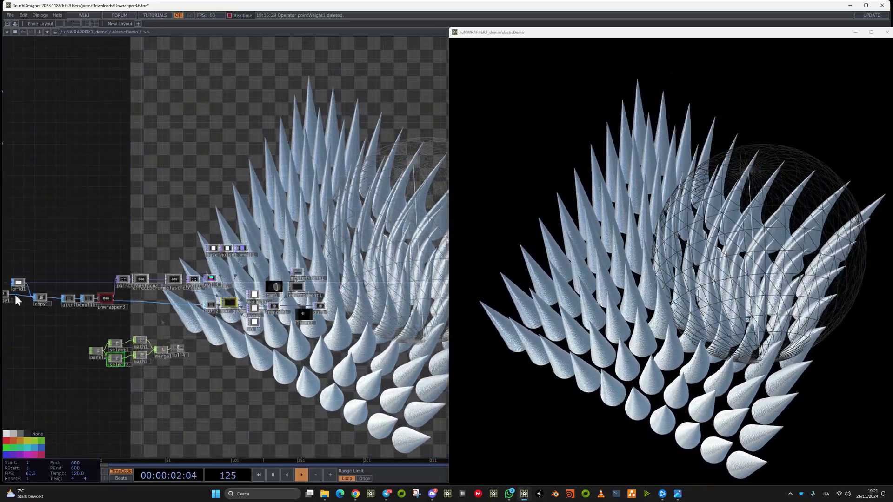
{"action": "scroll", "coordinate": [16, 295], "scroll_direction": "up", "scroll_amount": 4}
{"action": "scroll", "coordinate": [72, 379], "scroll_direction": "up", "scroll_amount": 8}
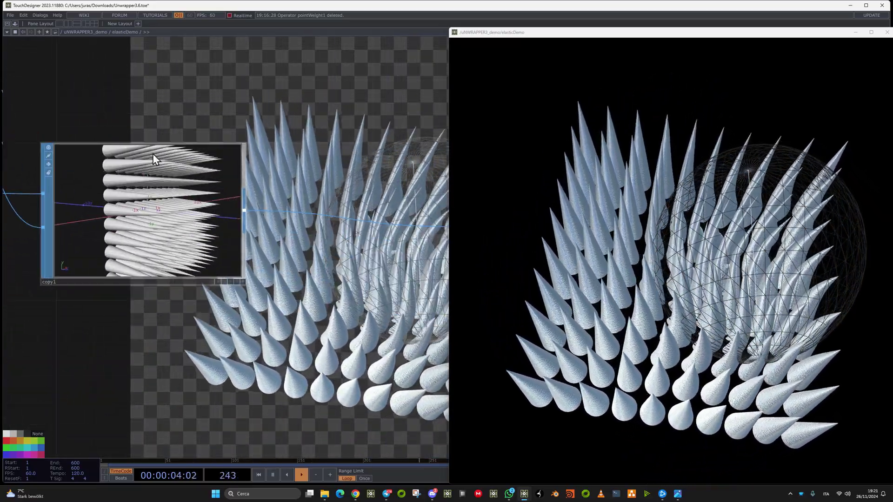
{"action": "scroll", "coordinate": [181, 382], "scroll_direction": "down", "scroll_amount": 6}
{"action": "left_click_drag", "start_coordinate": [347, 394], "coordinate": [159, 351]}
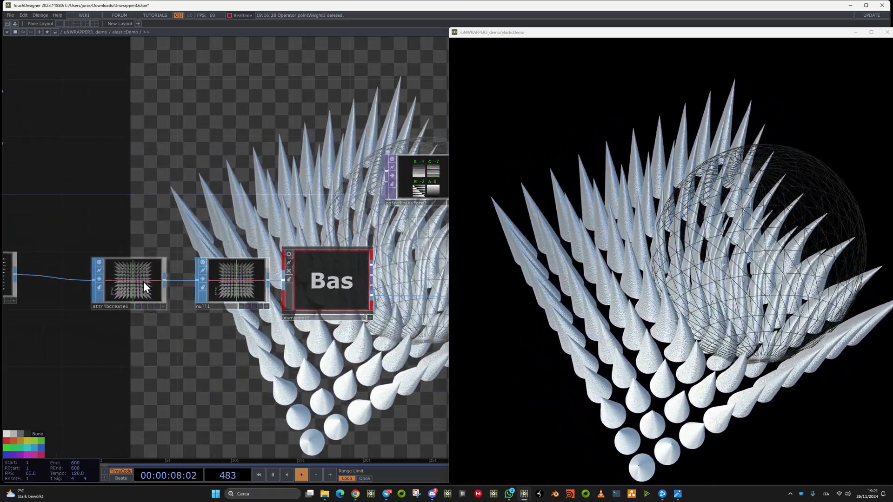
- Trace the elasticDemo geometry from attribcreate1 through null1 into unwrapper3 and on to pointtransform2
{"action": "left_click", "coordinate": [143, 280]}
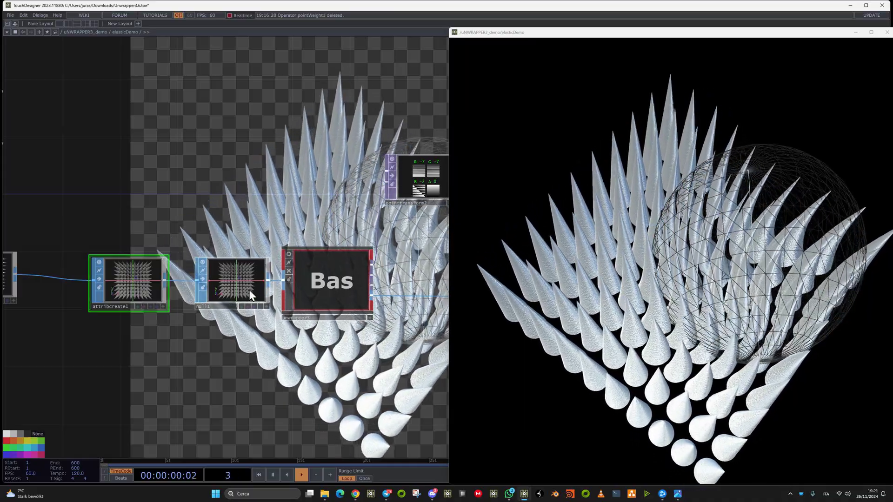
{"action": "left_click_drag", "start_coordinate": [338, 415], "coordinate": [260, 394]}
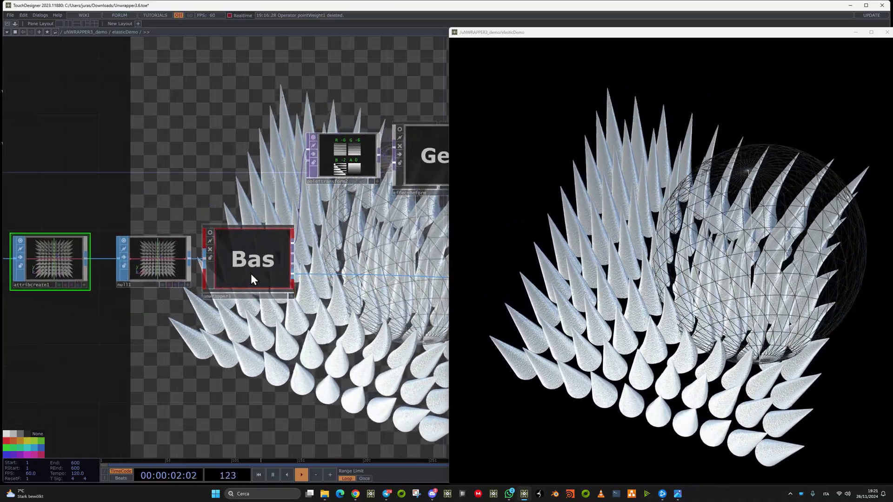
{"action": "left_click", "coordinate": [241, 281]}
{"action": "left_click_drag", "start_coordinate": [294, 355], "coordinate": [182, 358]}
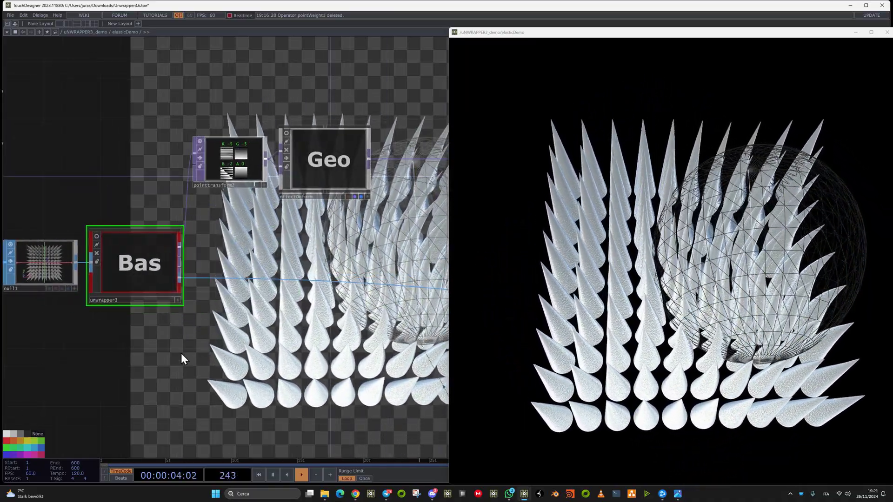
- Move the elasticEngine component inside elasticDemo slightly closer to effectDeform
{"action": "scroll", "coordinate": [182, 355], "scroll_direction": "down", "scroll_amount": 2}
{"action": "left_click_drag", "start_coordinate": [299, 272], "coordinate": [239, 284]}
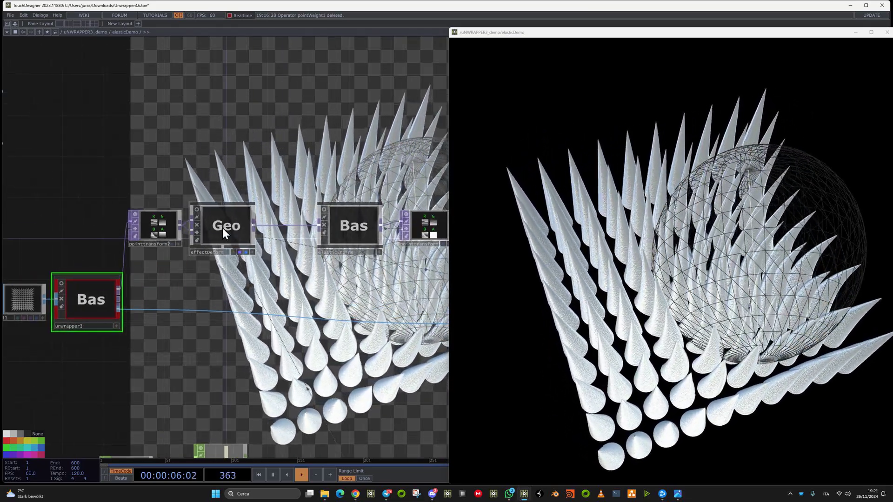
{"action": "left_click_drag", "start_coordinate": [349, 227], "coordinate": [336, 224]}
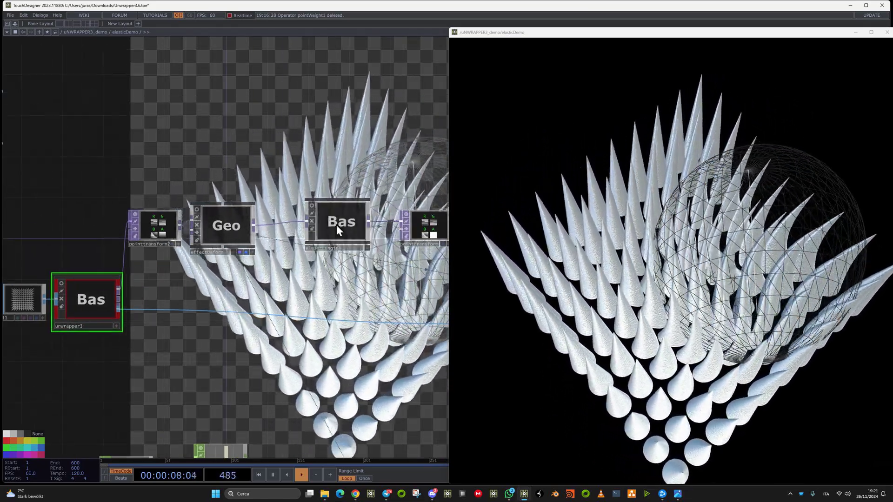
- Look inside effectDeform, and examine the spring-force code of the glsl1_pixel shader inside elasticEngine
{"action": "double_click", "coordinate": [234, 224]}
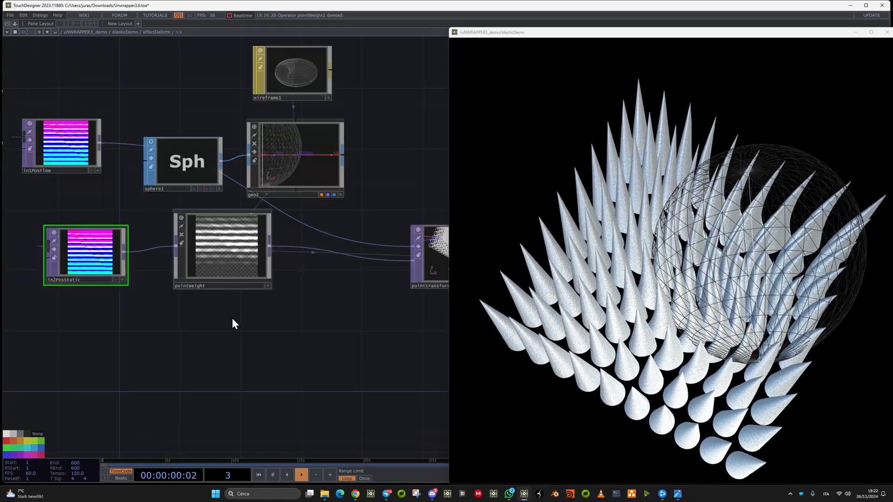
{"action": "key", "text": "u"}
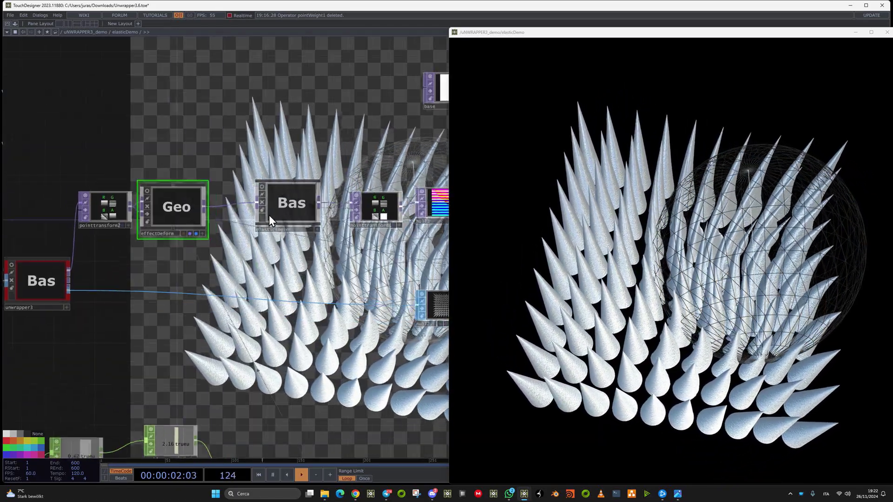
{"action": "double_click", "coordinate": [264, 191]}
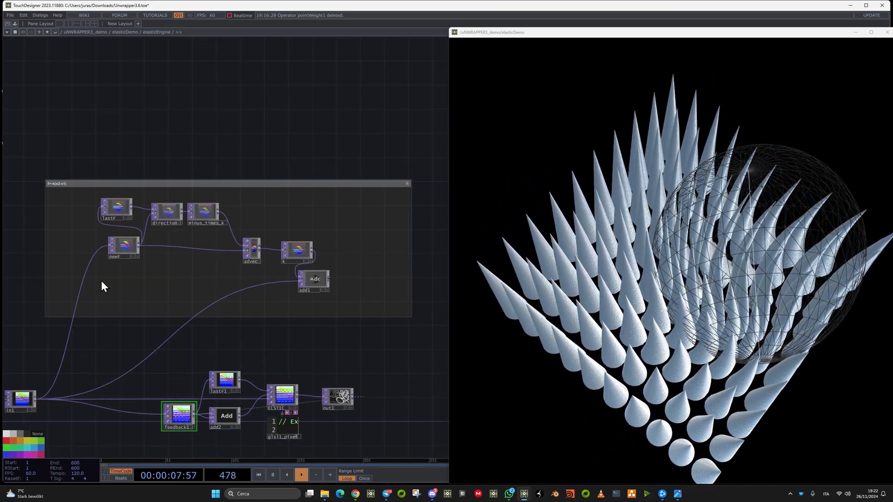
{"action": "scroll", "coordinate": [253, 428], "scroll_direction": "up", "scroll_amount": 5}
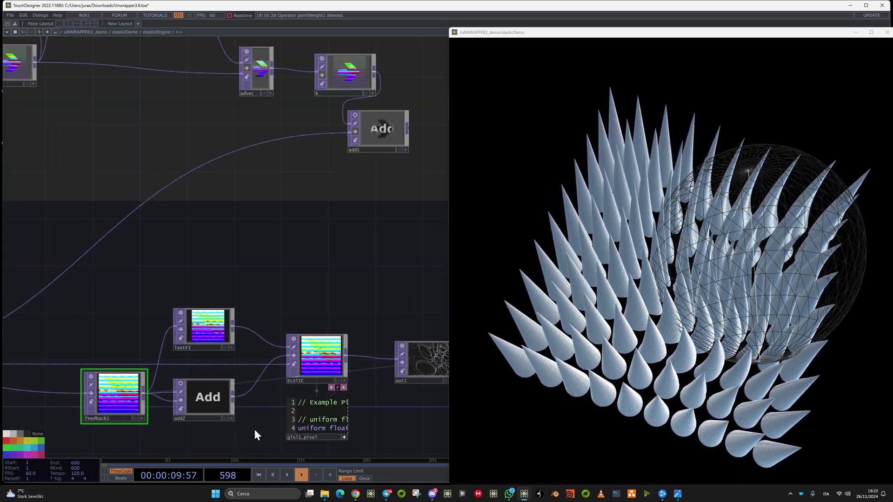
{"action": "scroll", "coordinate": [352, 414], "scroll_direction": "down", "scroll_amount": 5}
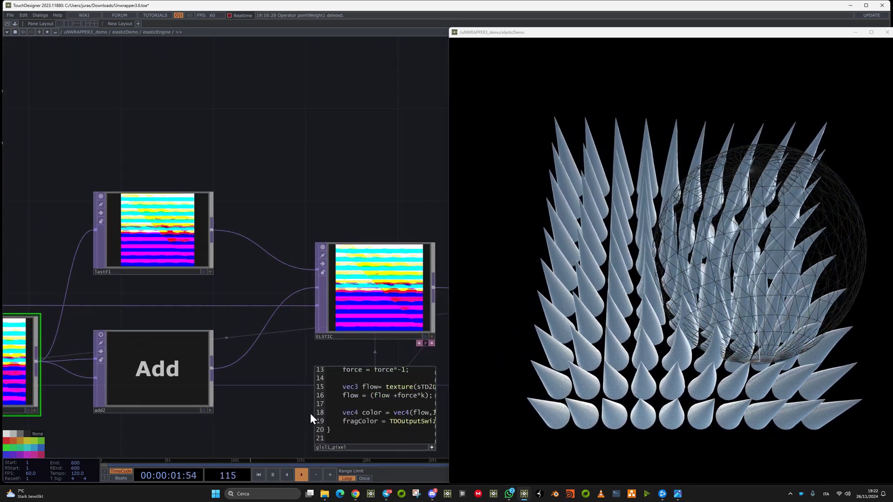
{"action": "scroll", "coordinate": [310, 413], "scroll_direction": "up", "scroll_amount": 5}
{"action": "left_click_drag", "start_coordinate": [308, 413], "coordinate": [61, 280]}
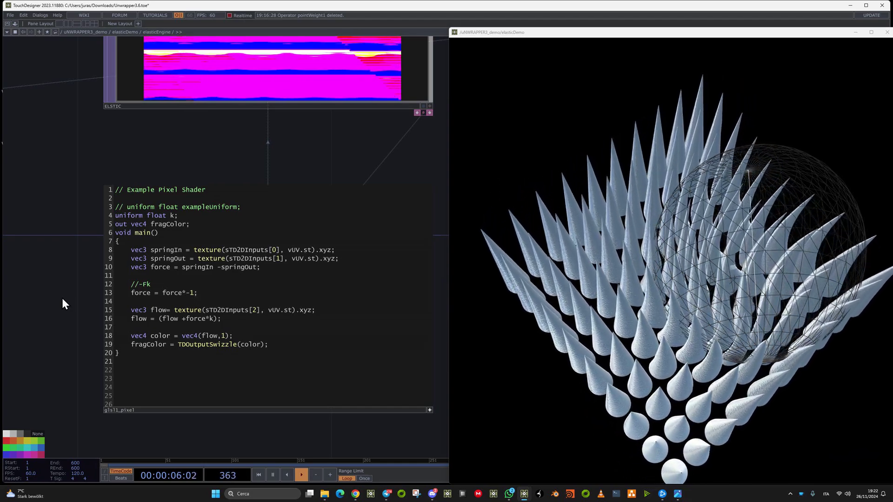
{"action": "scroll", "coordinate": [63, 299], "scroll_direction": "down", "scroll_amount": 2}
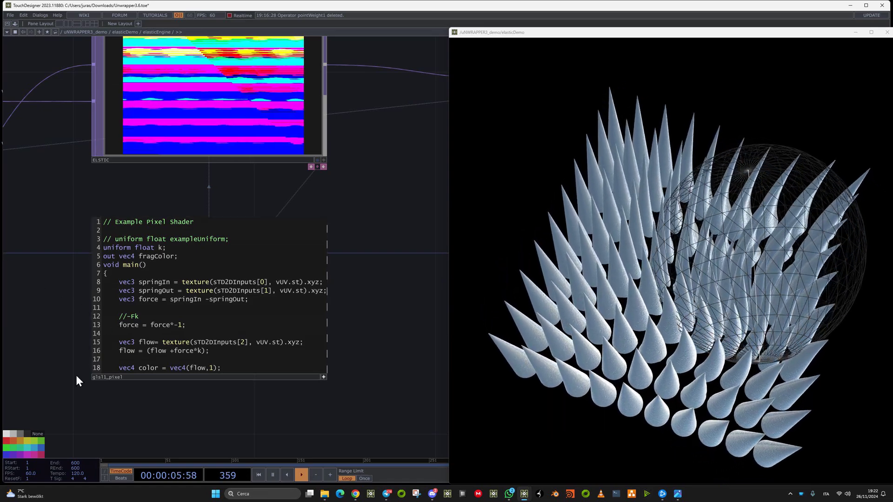
{"action": "scroll", "coordinate": [69, 398], "scroll_direction": "down", "scroll_amount": 10}
- Test the elastic reaction by moving the effector sphere across the cones in the elasticDemo viewer
{"action": "left_click_drag", "start_coordinate": [298, 348], "coordinate": [308, 346]}
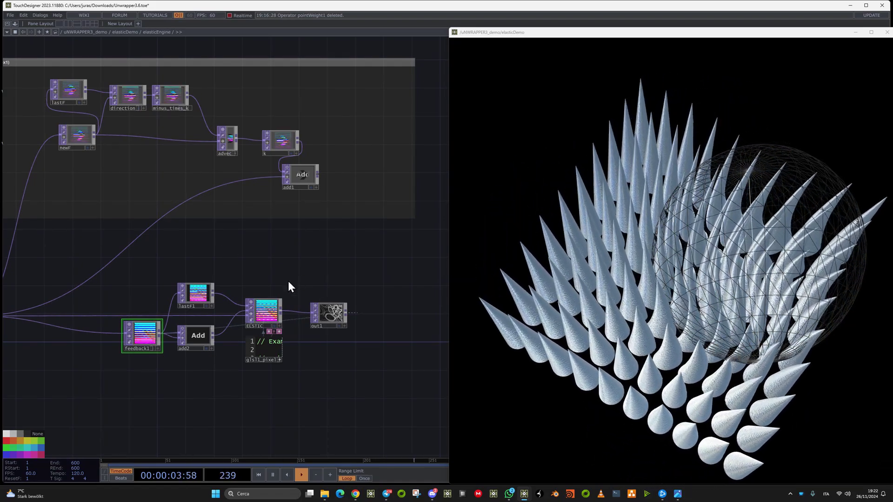
{"action": "left_click_drag", "start_coordinate": [688, 237], "coordinate": [733, 241]}
{"action": "left_click", "coordinate": [291, 252]}
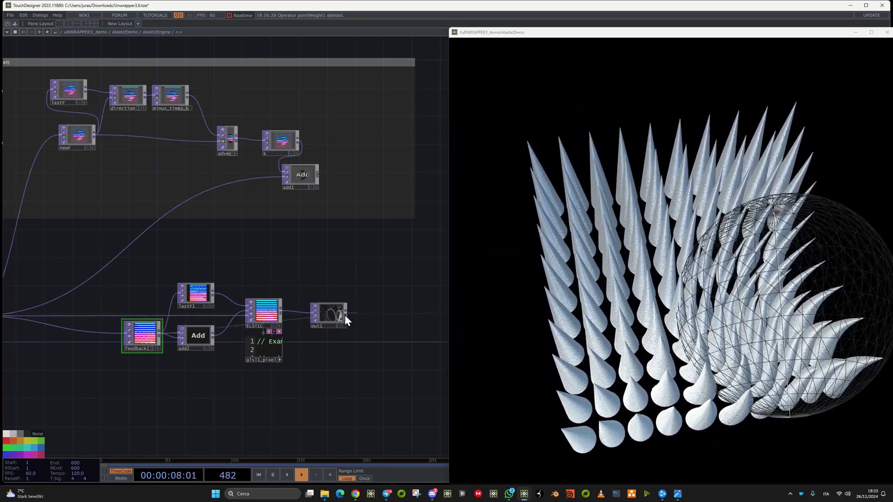
{"action": "left_click_drag", "start_coordinate": [177, 408], "coordinate": [259, 409]}
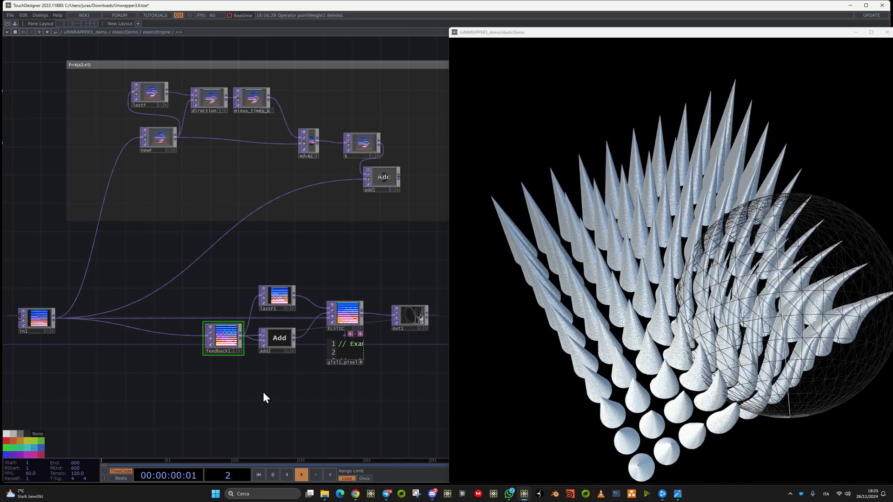
- Set effectDeform's Rotate values in elasticDemo to -26.4, 6 and 43, testing the deformation with the effector sphere over the cones
{"action": "key", "text": "u"}
{"action": "left_click", "coordinate": [156, 198]}
{"action": "right_click", "coordinate": [156, 198]}
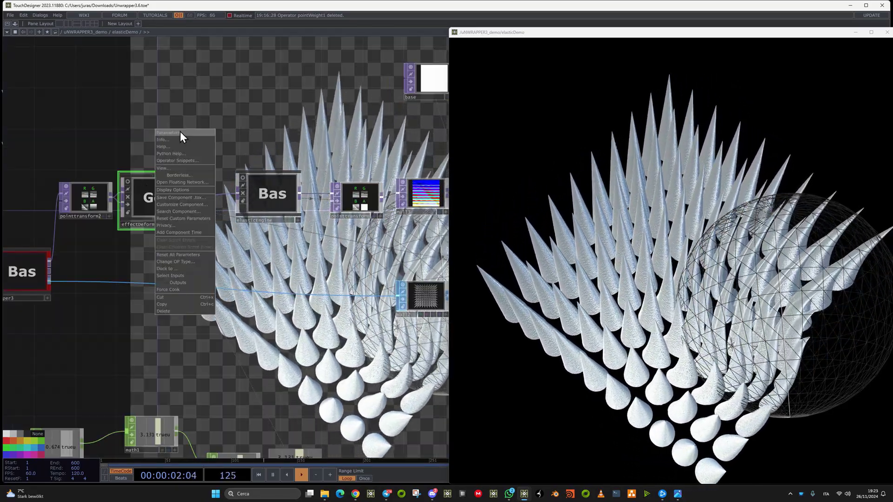
{"action": "left_click", "coordinate": [180, 131]}
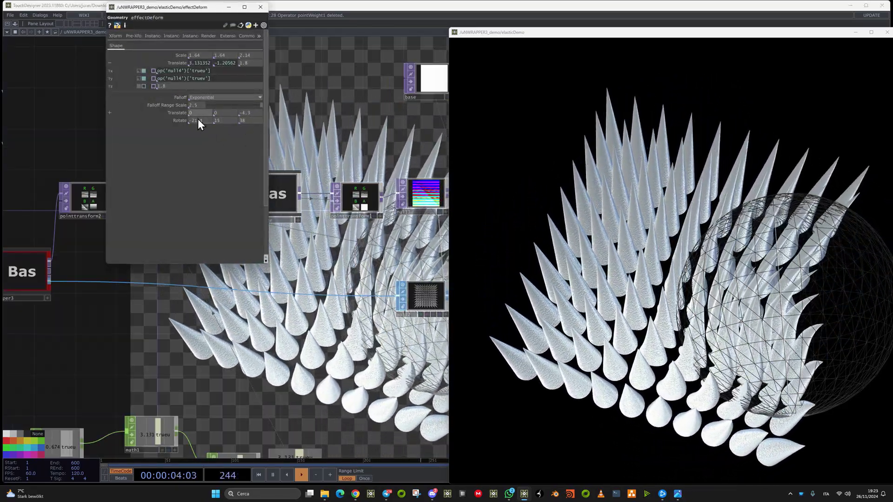
{"action": "middle_click_drag", "start_coordinate": [194, 122], "coordinate": [194, 122]}
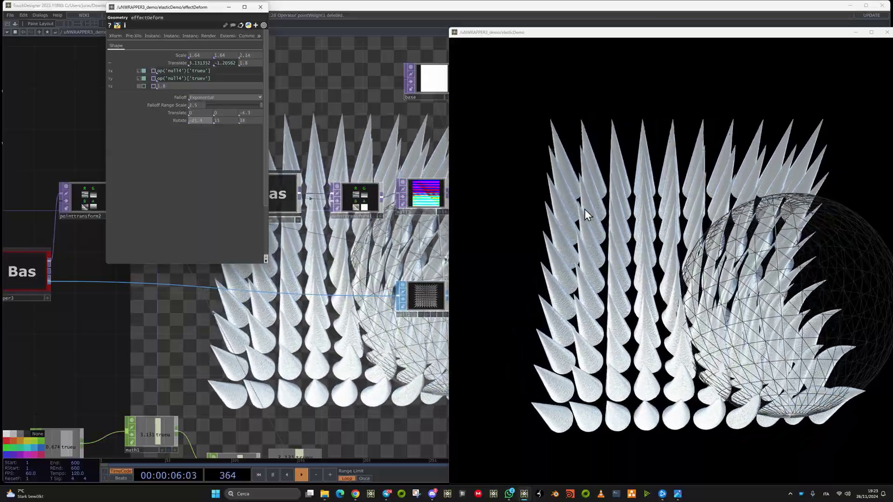
{"action": "left_click_drag", "start_coordinate": [825, 322], "coordinate": [542, 244]}
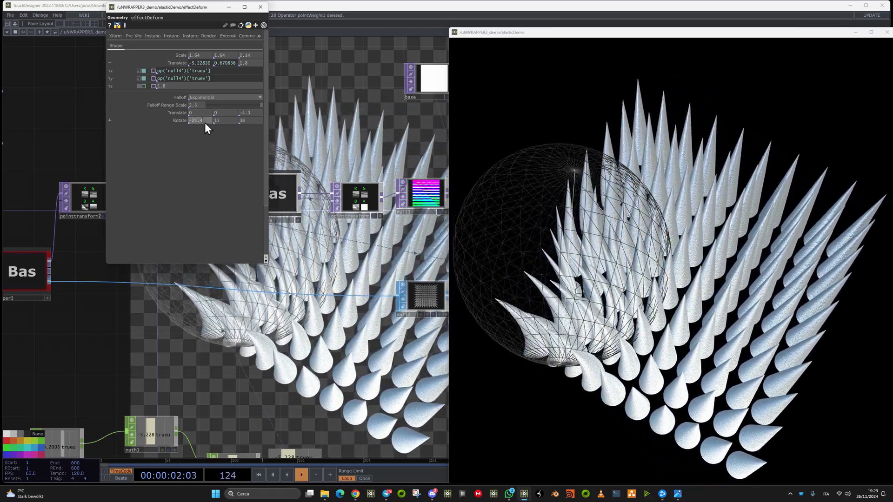
{"action": "middle_click_drag", "start_coordinate": [199, 121], "coordinate": [246, 108]}
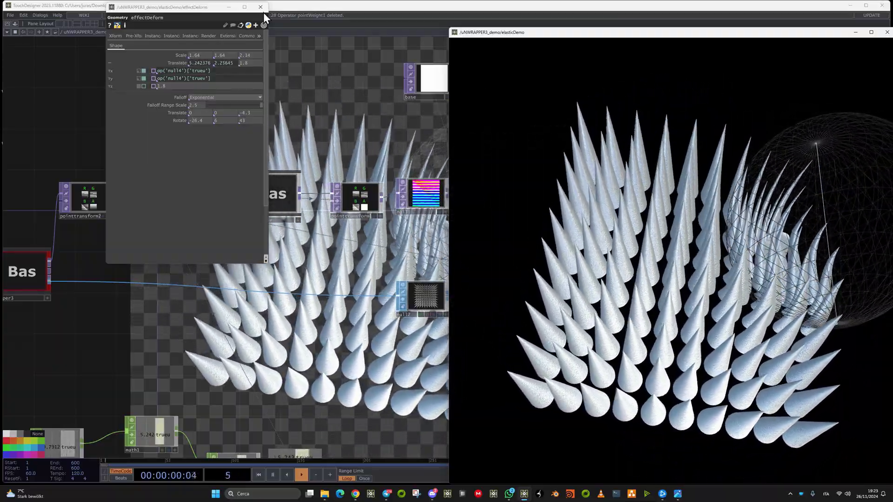
{"action": "left_click", "coordinate": [261, 7]}
- Look over the rest of the elasticDemo network through to its render operators and close the floating viewer
{"action": "scroll", "coordinate": [265, 259], "scroll_direction": "down", "scroll_amount": 5}
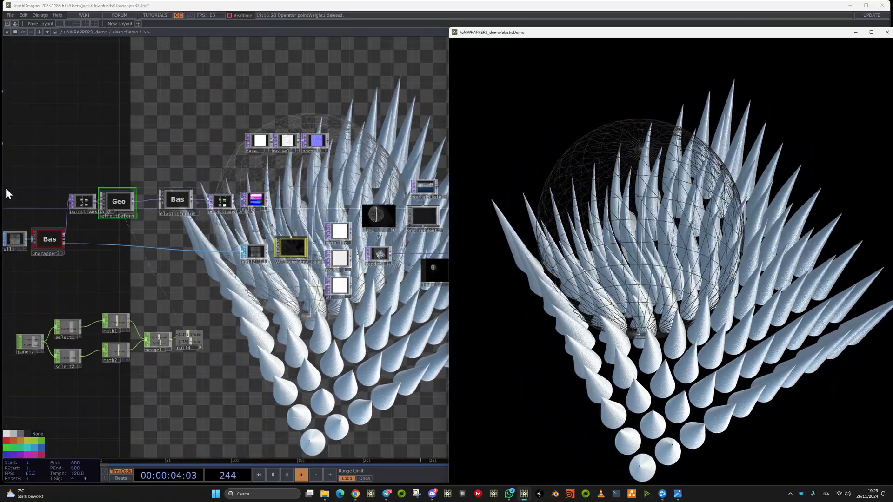
{"action": "left_click_drag", "start_coordinate": [280, 303], "coordinate": [187, 279]}
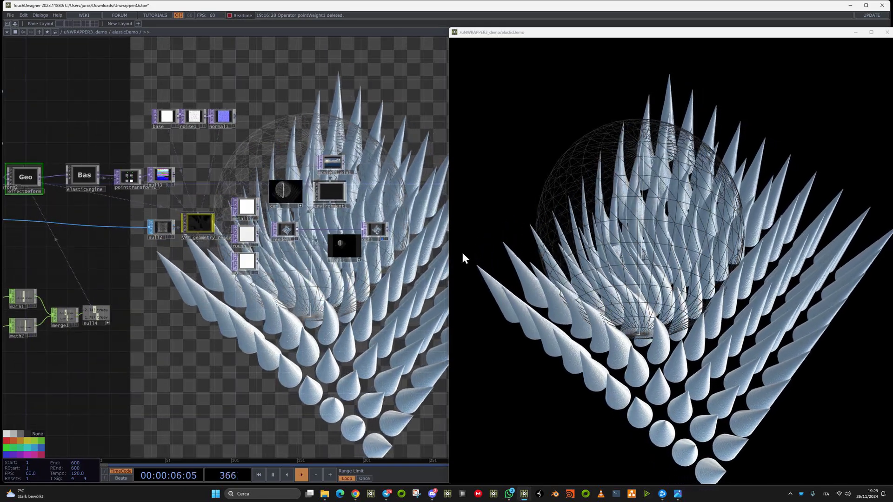
{"action": "left_click", "coordinate": [886, 32]}
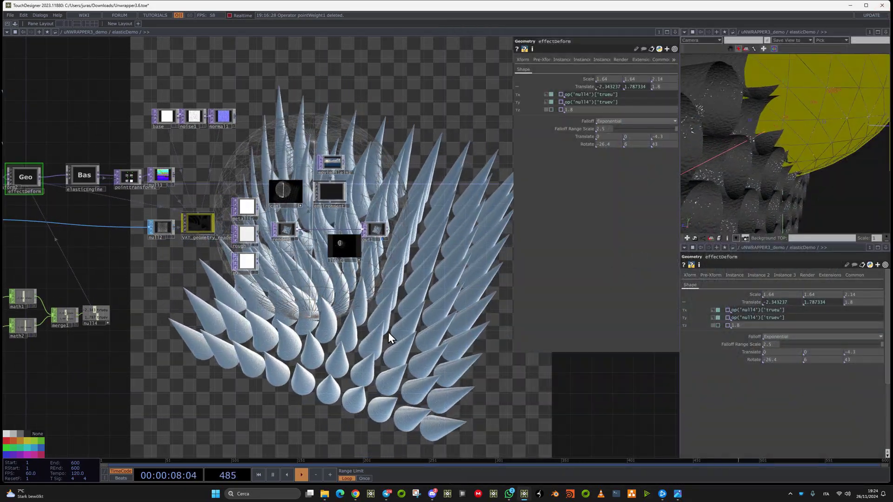
- Reposition the cam1 camera in elasticDemo to a translation of about -0.21, 9.71, 24.96
{"action": "scroll", "coordinate": [746, 157], "scroll_direction": "down", "scroll_amount": 5}
{"action": "left_click_drag", "start_coordinate": [746, 157], "coordinate": [800, 166]}
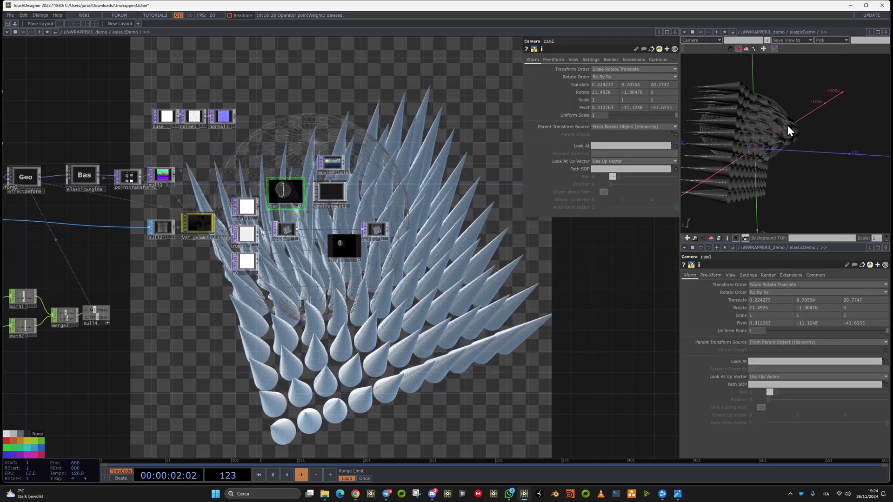
{"action": "left_click_drag", "start_coordinate": [788, 125], "coordinate": [742, 60]}
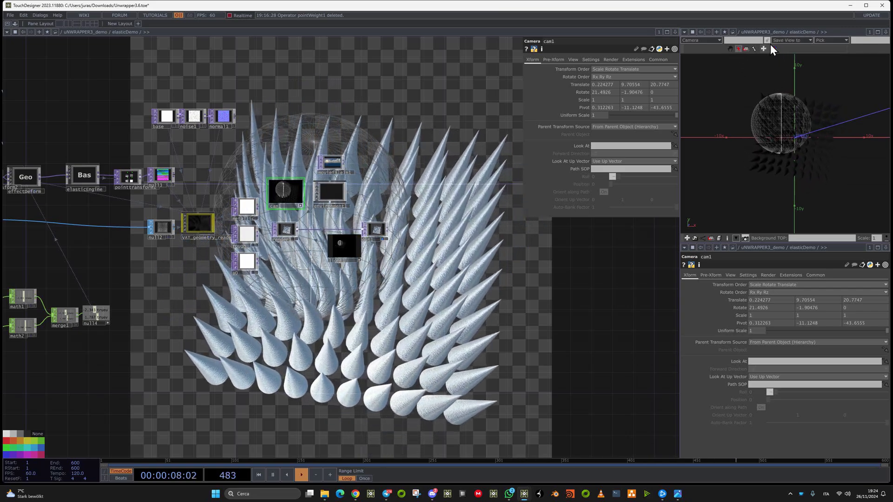
{"action": "left_click", "coordinate": [780, 118]}
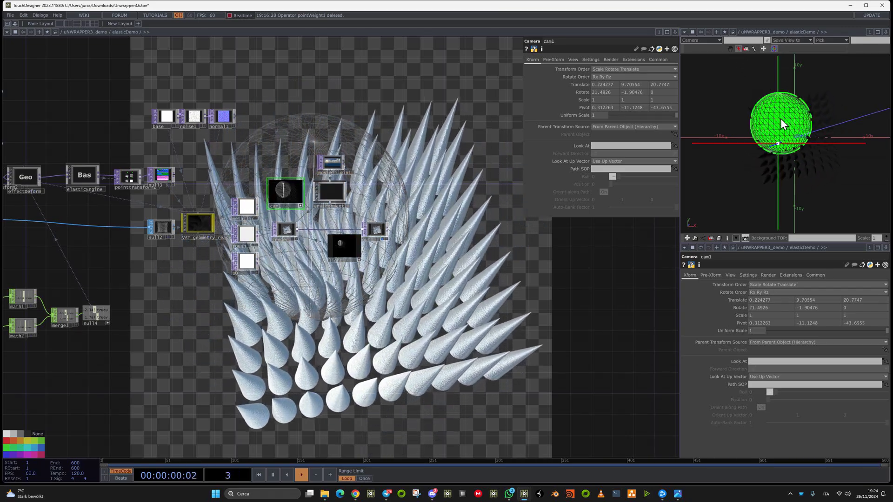
{"action": "mouse_move", "coordinate": [779, 142]}
{"action": "left_mouse_down"}
{"action": "mouse_move", "coordinate": [855, 141]}
{"action": "mouse_move", "coordinate": [780, 137]}
{"action": "left_mouse_up"}
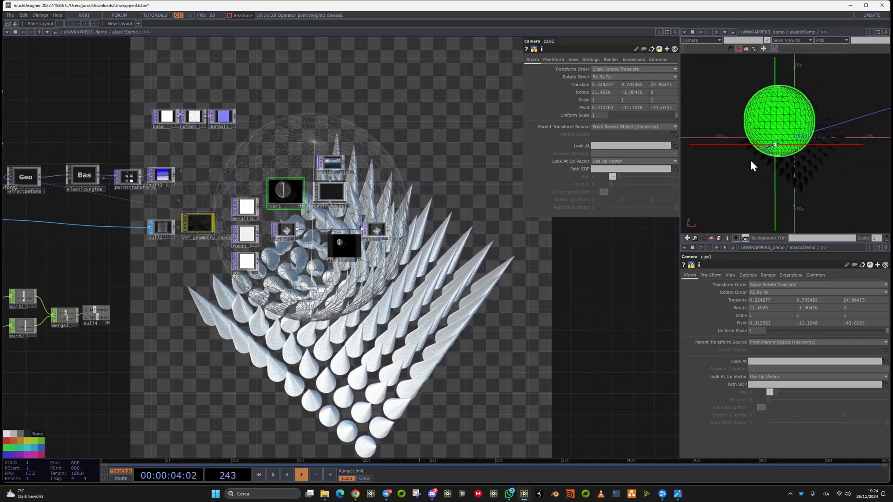
{"action": "middle_click_drag", "start_coordinate": [796, 144], "coordinate": [734, 145]}
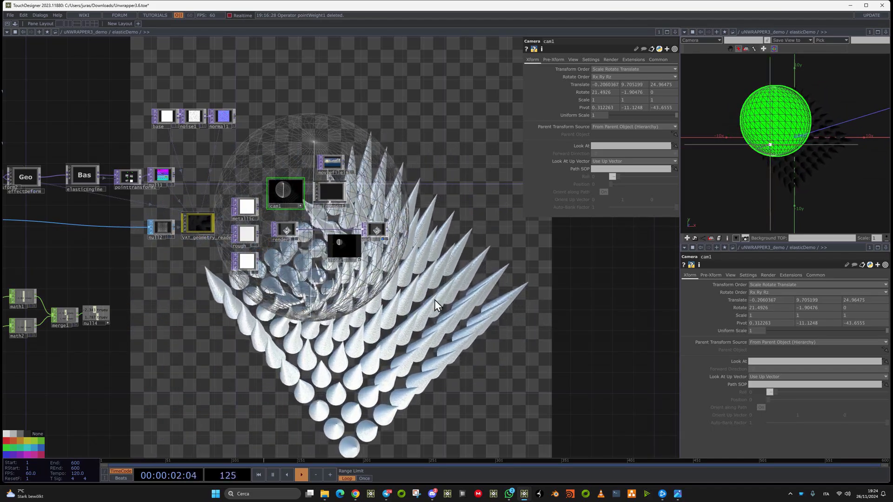
- Return to the uNWRAPPER3_demo network and watch the cloth component's elastic surface in a maximized floating viewer, closing it when done
{"action": "key", "text": "u"}
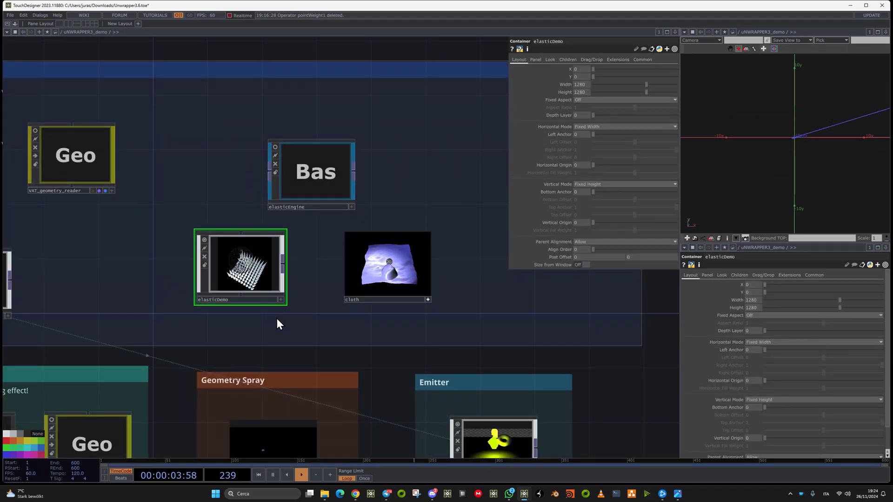
{"action": "scroll", "coordinate": [175, 243], "scroll_direction": "up", "scroll_amount": 4}
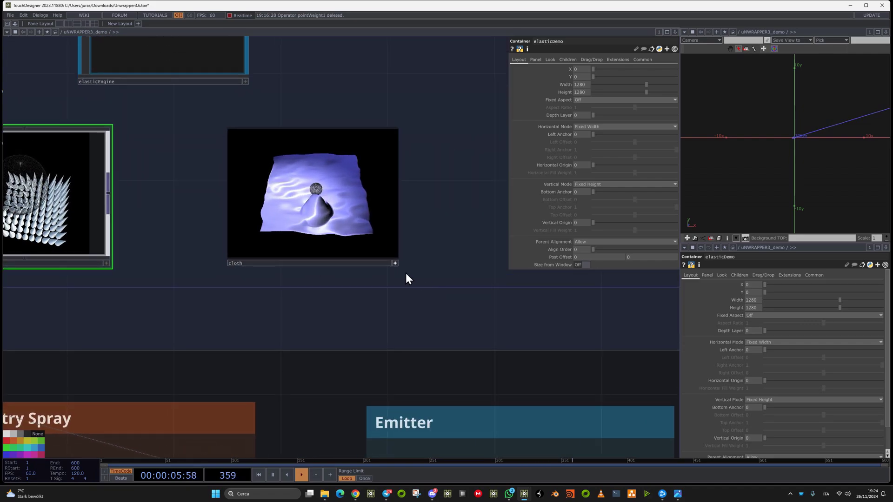
{"action": "scroll", "coordinate": [319, 302], "scroll_direction": "down", "scroll_amount": 6}
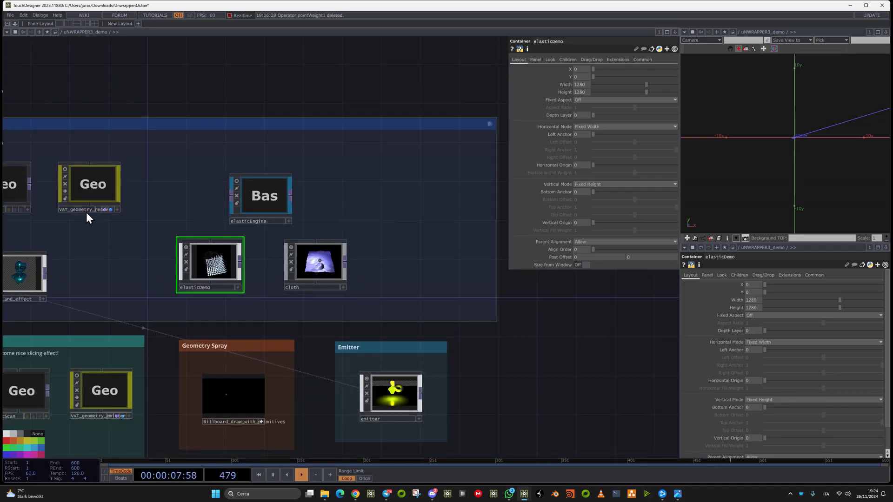
{"action": "left_click_drag", "start_coordinate": [169, 231], "coordinate": [298, 206]}
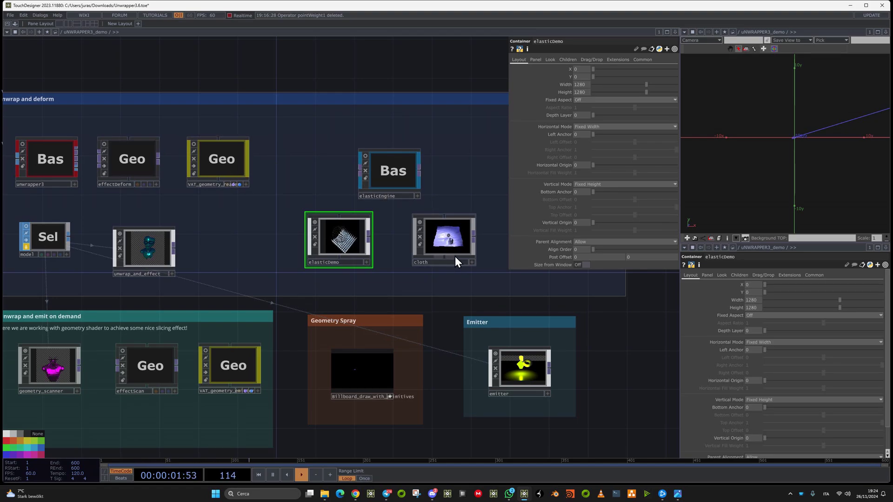
{"action": "scroll", "coordinate": [455, 256], "scroll_direction": "up", "scroll_amount": 5}
{"action": "middle_click_drag", "start_coordinate": [442, 220], "coordinate": [474, 190]}
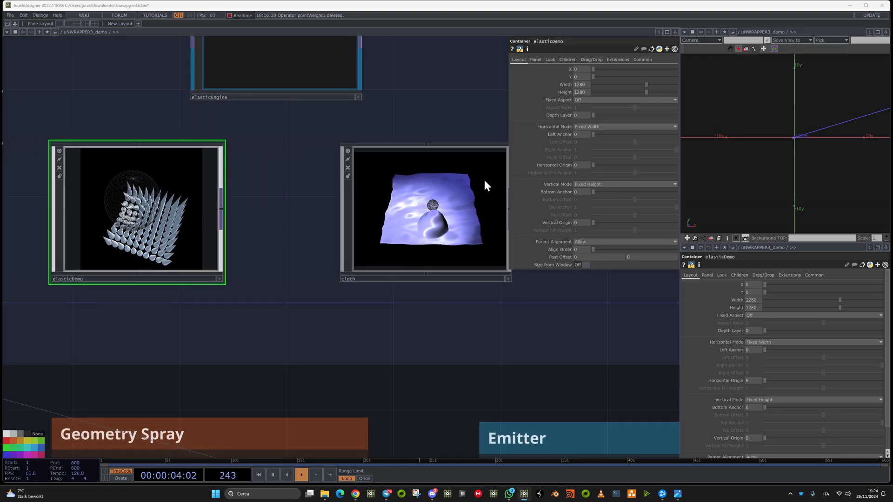
{"action": "mouse_move", "coordinate": [525, 495]}
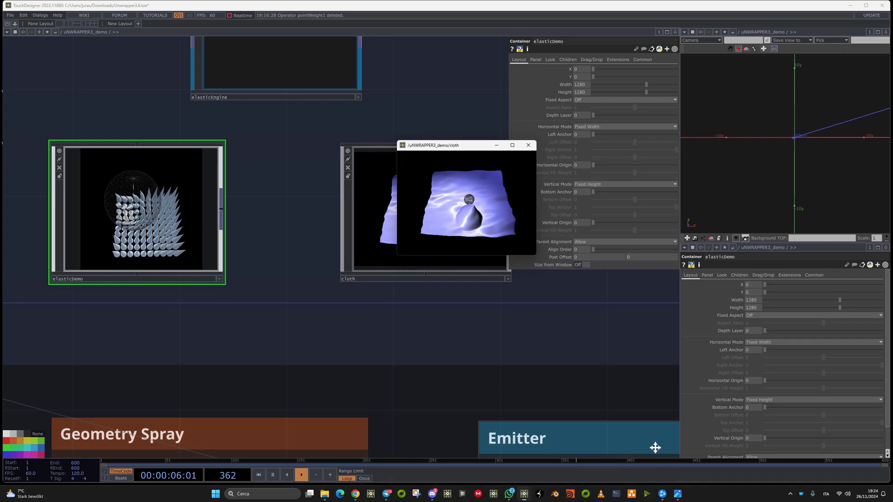
{"action": "left_click", "coordinate": [513, 146]}
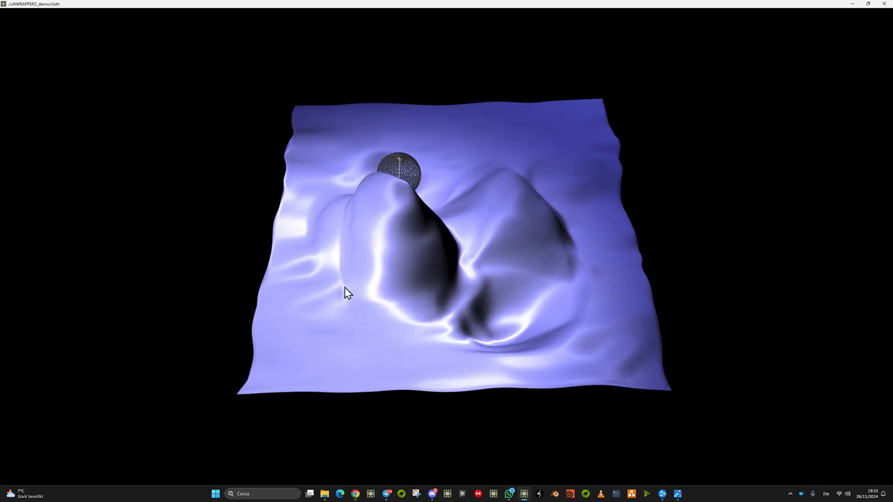
{"action": "left_click", "coordinate": [887, 4]}
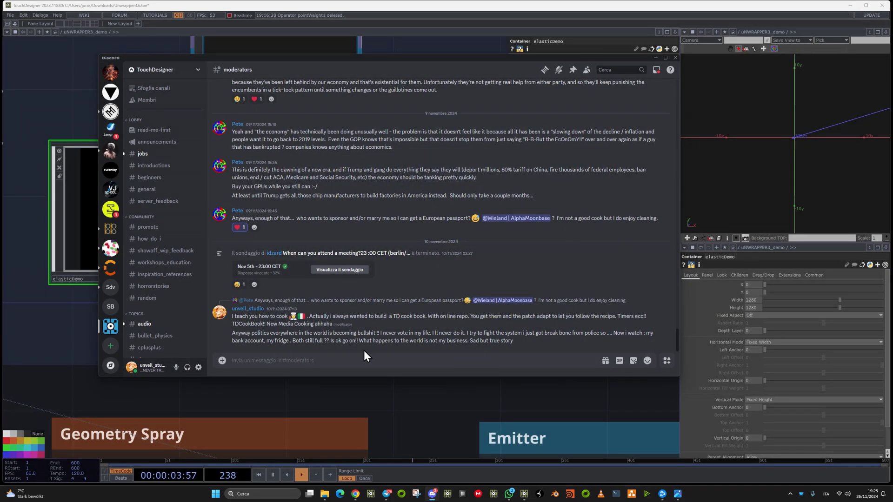
{"action": "left_click", "coordinate": [675, 59]}
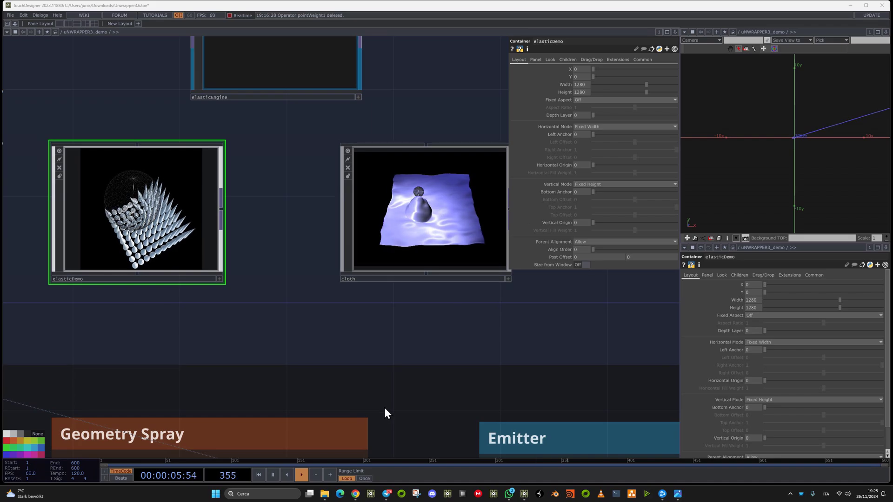
- Enter the cloth component and examine its operator chain from effectDeform and elasticEngine to the VAT geometry reader
{"action": "scroll", "coordinate": [385, 408], "scroll_direction": "down", "scroll_amount": 3}
{"action": "scroll", "coordinate": [359, 331], "scroll_direction": "up", "scroll_amount": 3}
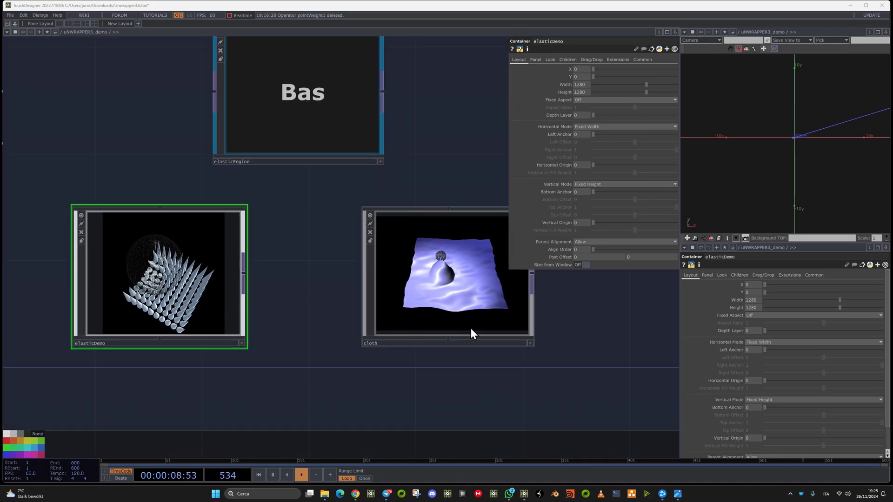
{"action": "double_click", "coordinate": [441, 309]}
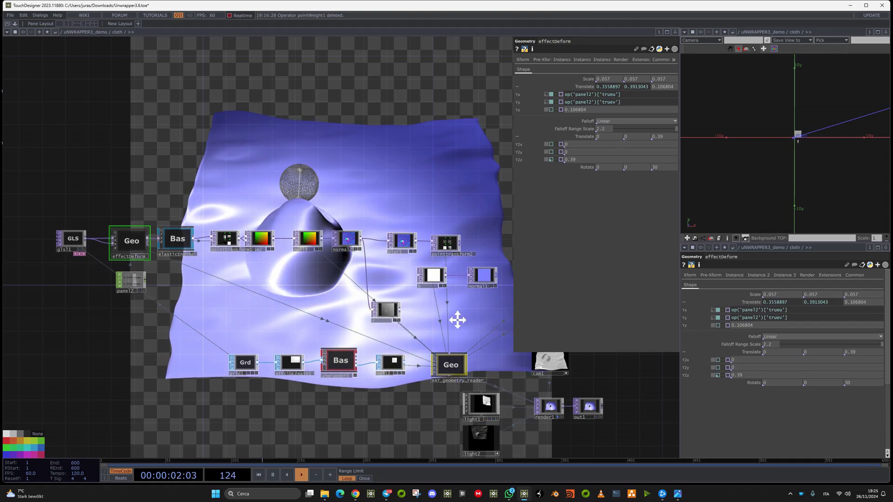
{"action": "left_click_drag", "start_coordinate": [456, 319], "coordinate": [441, 308]}
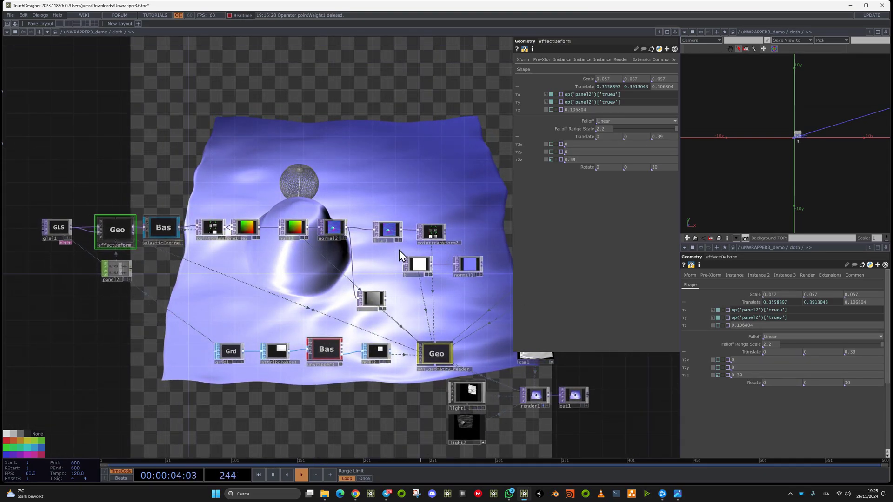
- Examine the cloth network's texture chain from noise2 through null3, normal2 and blur1 and its links to the geometry reader
{"action": "scroll", "coordinate": [110, 243], "scroll_direction": "up", "scroll_amount": 4}
{"action": "scroll", "coordinate": [167, 279], "scroll_direction": "down", "scroll_amount": 1}
{"action": "left_click_drag", "start_coordinate": [326, 318], "coordinate": [208, 370]}
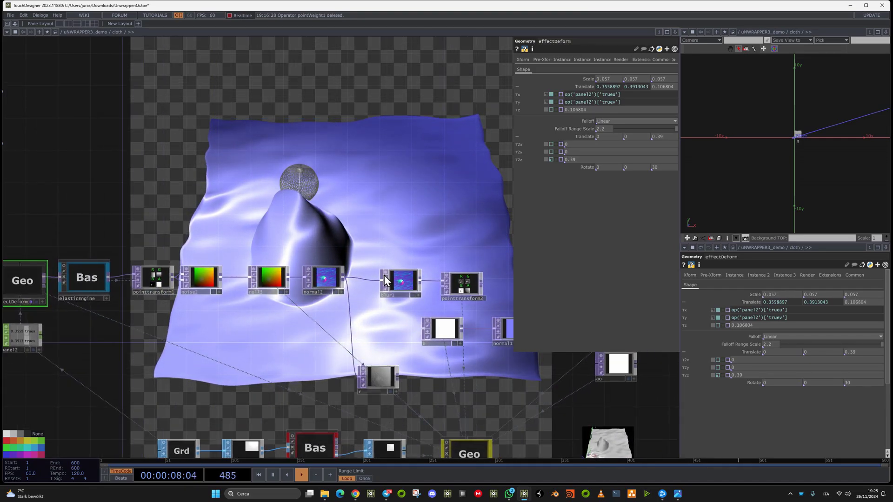
{"action": "left_click_drag", "start_coordinate": [260, 326], "coordinate": [11, 284]}
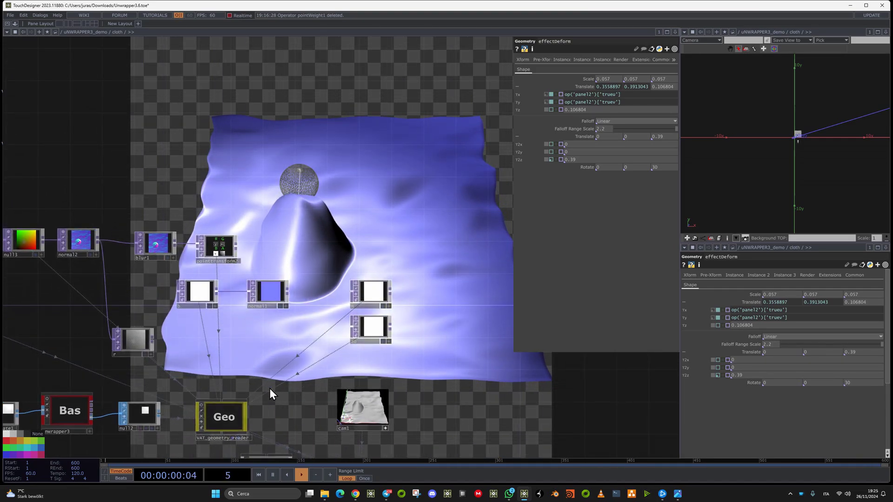
{"action": "left_click_drag", "start_coordinate": [325, 416], "coordinate": [365, 307]}
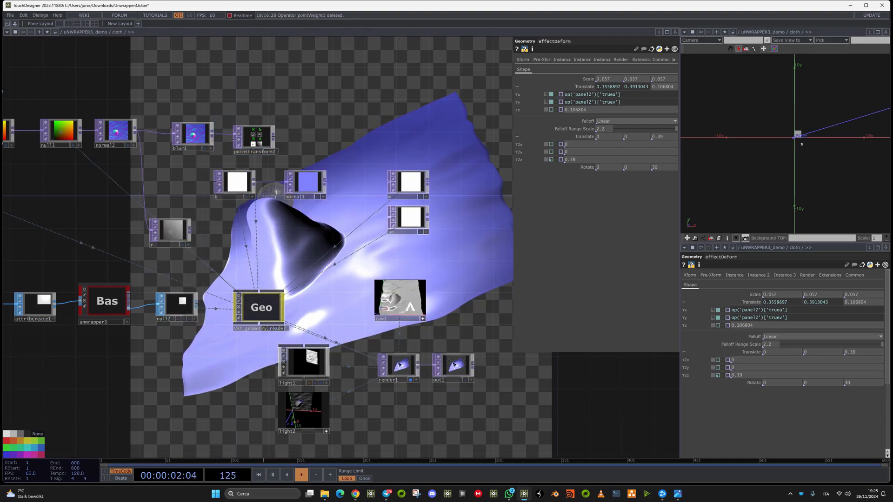
{"action": "left_click_drag", "start_coordinate": [362, 133], "coordinate": [431, 157]}
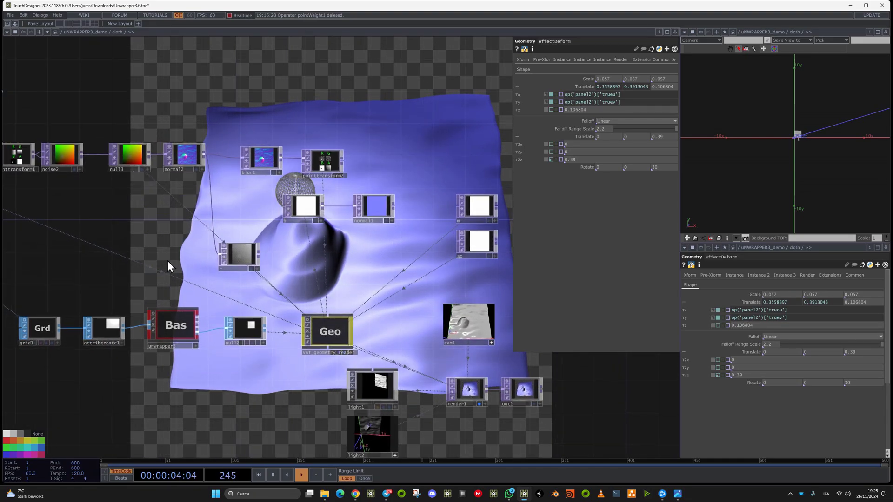
{"action": "left_click_drag", "start_coordinate": [106, 187], "coordinate": [155, 221]}
{"action": "scroll", "coordinate": [271, 191], "scroll_direction": "up", "scroll_amount": 10}
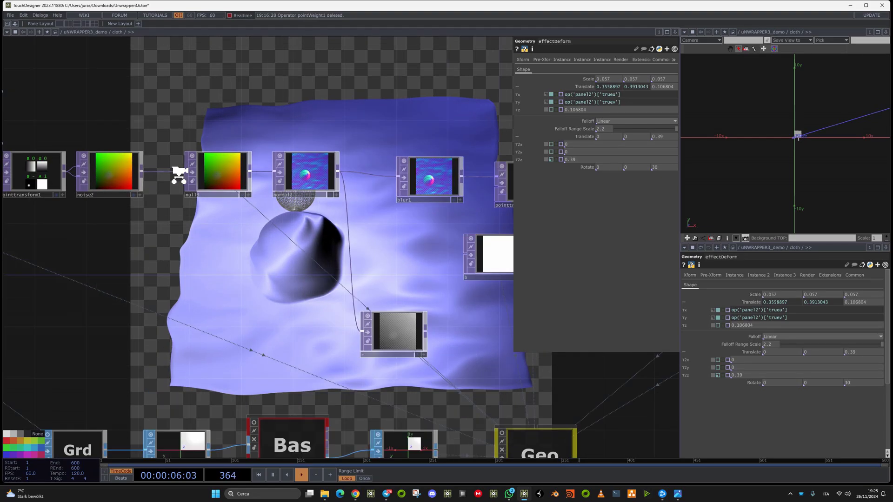
{"action": "scroll", "coordinate": [272, 190], "scroll_direction": "down", "scroll_amount": 5}
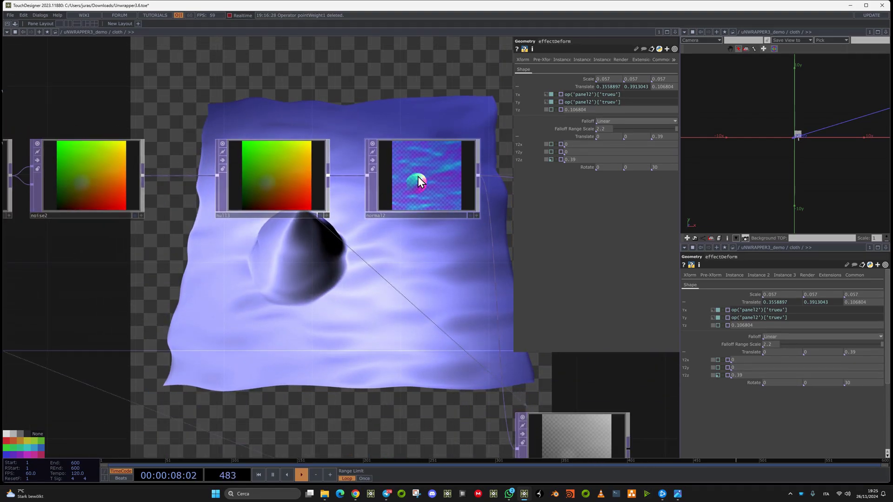
{"action": "left_click_drag", "start_coordinate": [320, 268], "coordinate": [283, 275]}
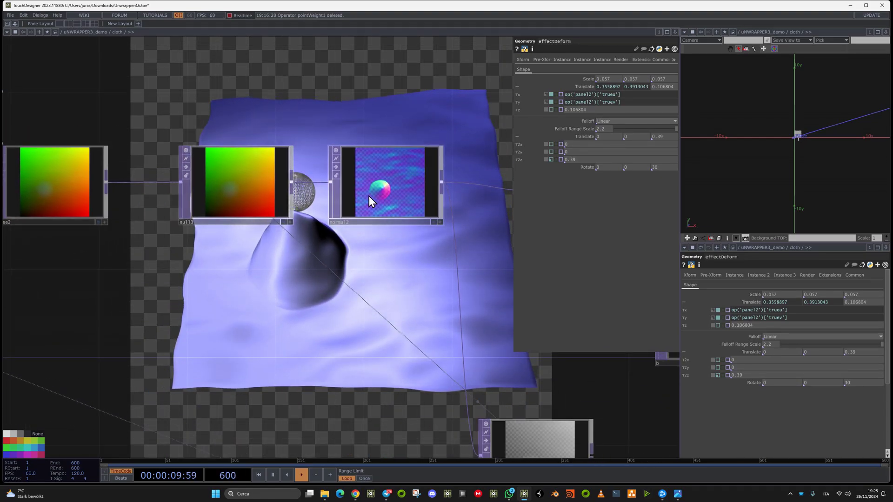
- Select the normal2 operator in the cloth network and inspect the expression behind its Z-Scale parameter
{"action": "left_click_drag", "start_coordinate": [405, 212], "coordinate": [395, 270]}
{"action": "left_click", "coordinate": [396, 267]}
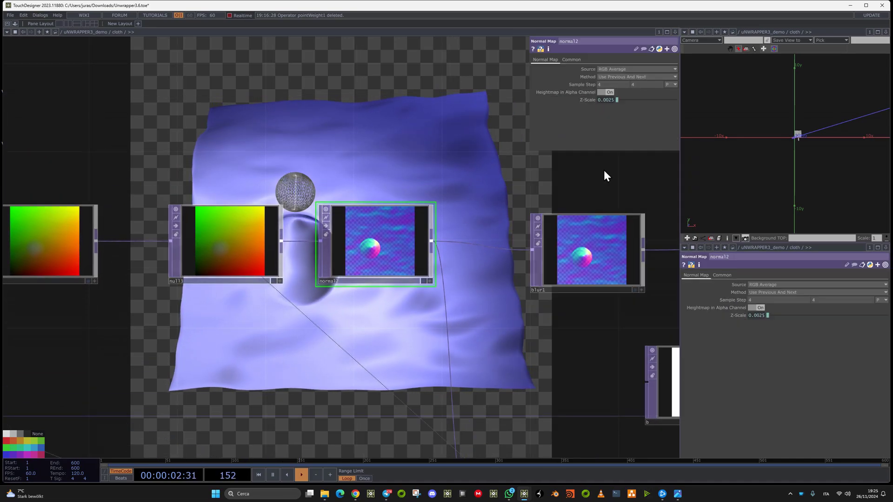
{"action": "left_click", "coordinate": [590, 101]}
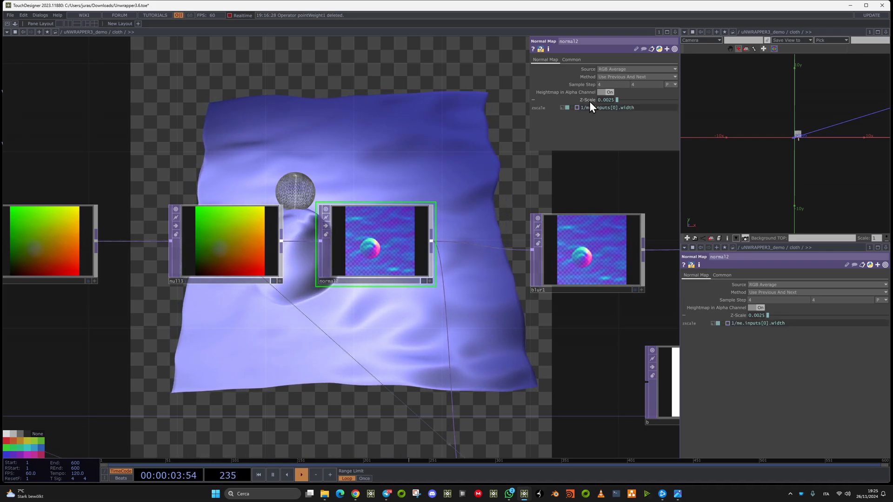
{"action": "left_click", "coordinate": [590, 102]}
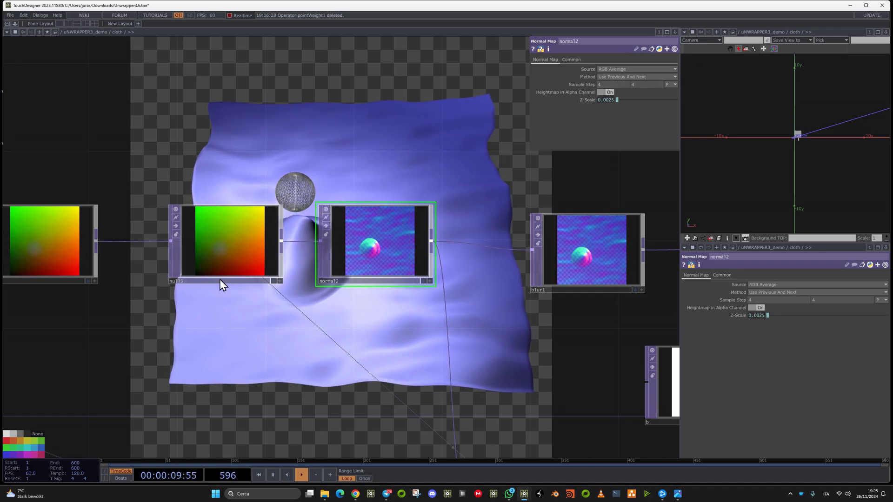
- Set the filter size of the blur1 operator following normal2 to 32
{"action": "scroll", "coordinate": [220, 279], "scroll_direction": "up", "scroll_amount": 5}
{"action": "scroll", "coordinate": [211, 243], "scroll_direction": "down", "scroll_amount": 3}
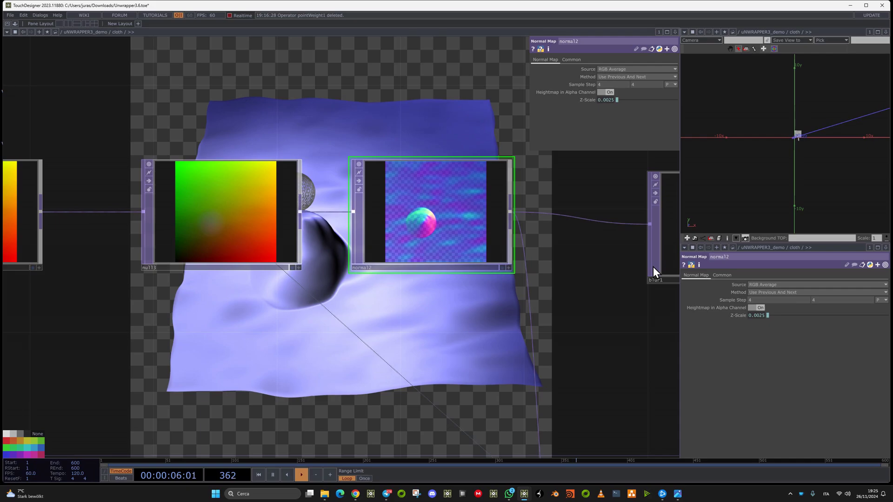
{"action": "left_click_drag", "start_coordinate": [518, 255], "coordinate": [415, 280]}
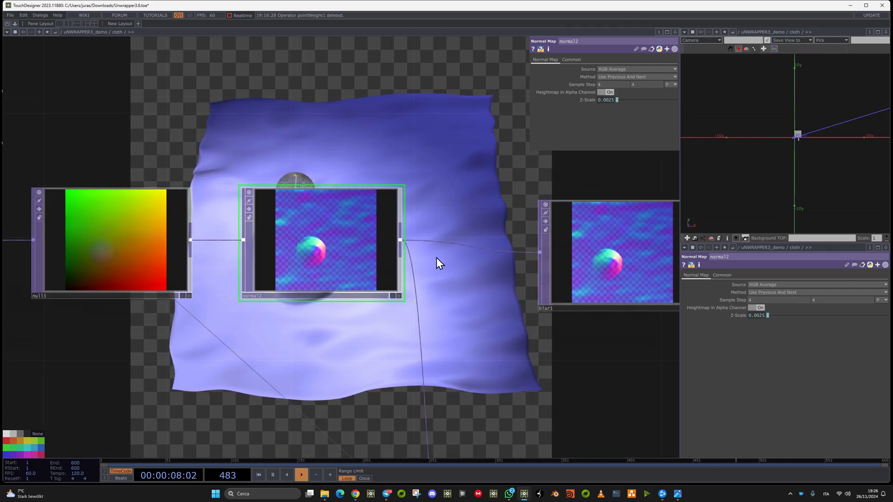
{"action": "left_click_drag", "start_coordinate": [492, 178], "coordinate": [470, 210]}
{"action": "left_click_drag", "start_coordinate": [448, 161], "coordinate": [451, 214]}
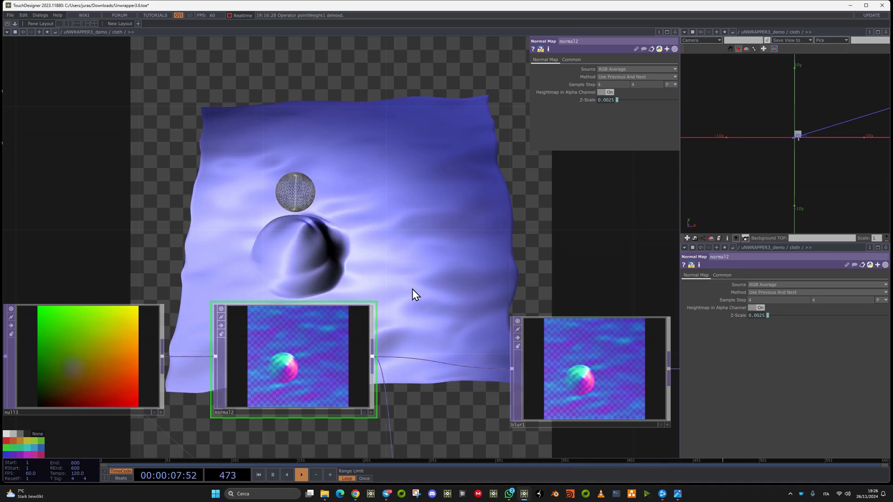
{"action": "left_click", "coordinate": [554, 347]}
{"action": "left_click_drag", "start_coordinate": [618, 102], "coordinate": [664, 112]}
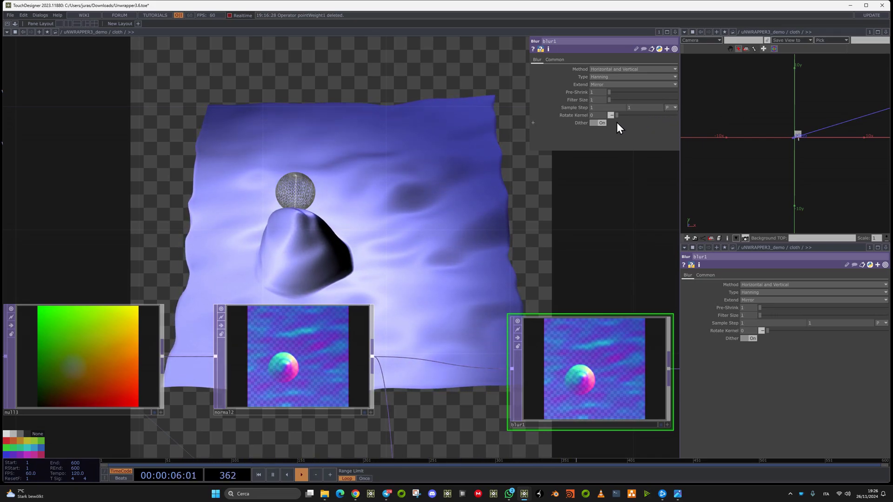
{"action": "left_click_drag", "start_coordinate": [616, 122], "coordinate": [733, 144]}
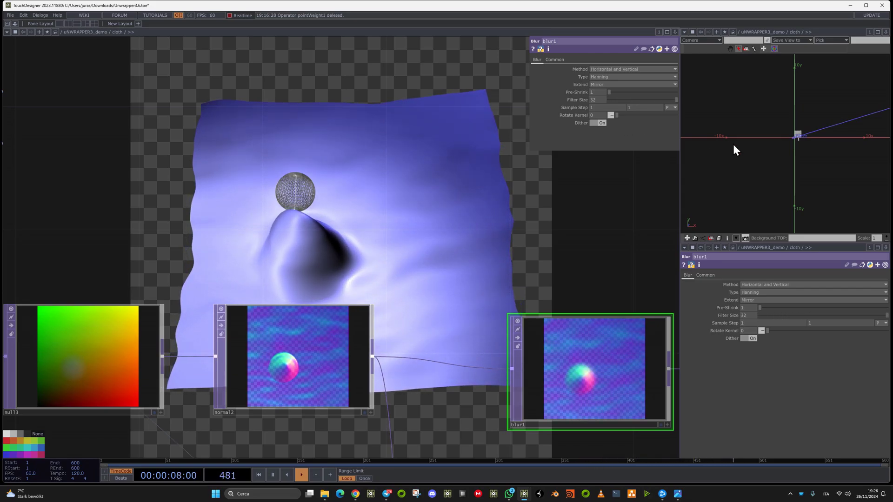
{"action": "left_click_drag", "start_coordinate": [811, 158], "coordinate": [843, 155]}
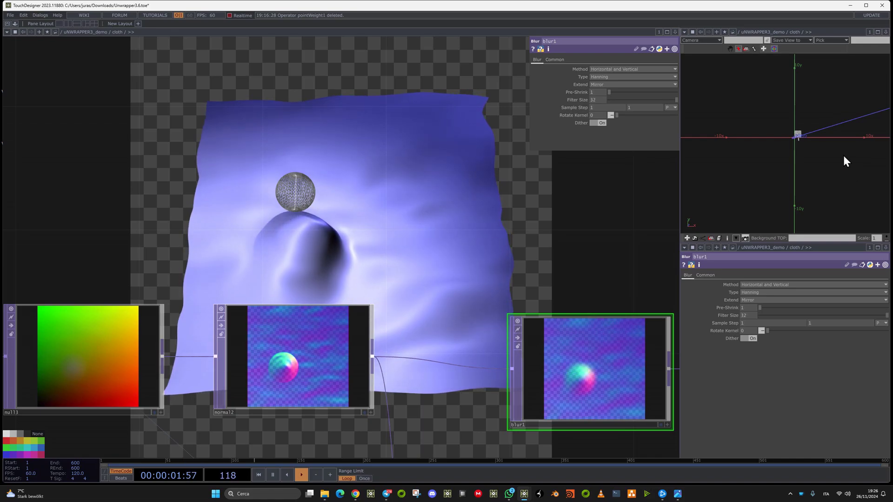
- Select VAT_geometry_reader and inspect its PBR map assignments for normal, base color, metallic, roughness and AO
{"action": "left_click_drag", "start_coordinate": [462, 190], "coordinate": [285, 197]}
{"action": "scroll", "coordinate": [285, 197], "scroll_direction": "down", "scroll_amount": 7}
{"action": "left_click_drag", "start_coordinate": [310, 251], "coordinate": [302, 250]}
{"action": "scroll", "coordinate": [332, 320], "scroll_direction": "down", "scroll_amount": 5}
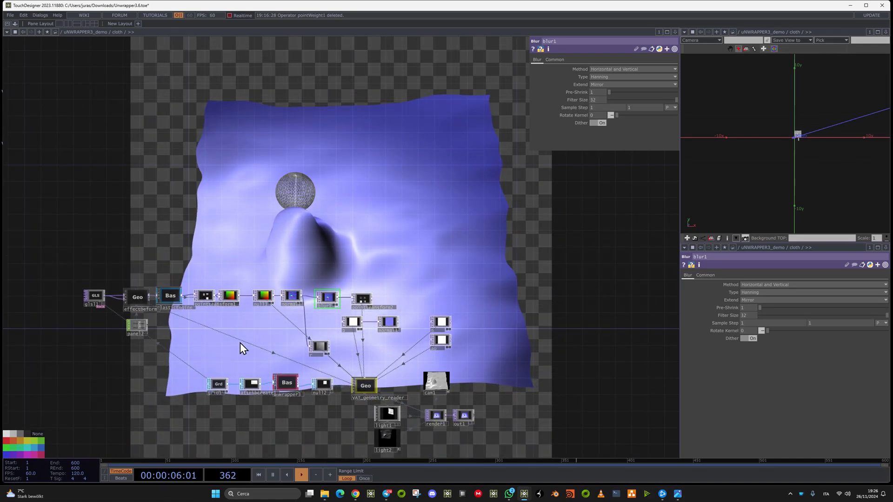
{"action": "scroll", "coordinate": [243, 342], "scroll_direction": "up", "scroll_amount": 5}
{"action": "scroll", "coordinate": [243, 343], "scroll_direction": "down", "scroll_amount": 4}
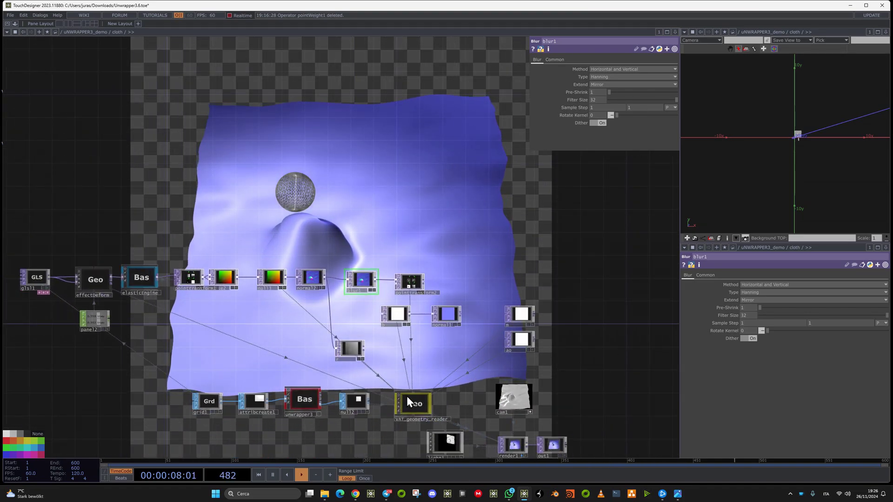
{"action": "left_click", "coordinate": [423, 409]}
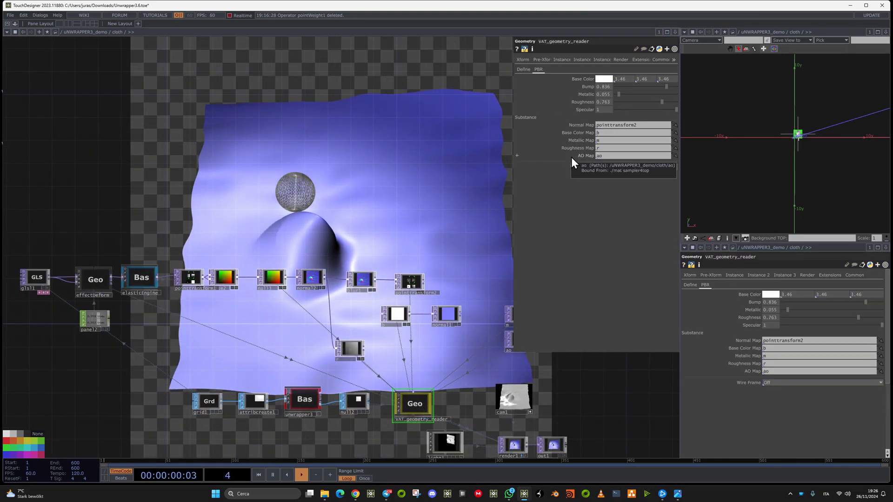
- Check normal2's heightmap-in-alpha option and the r operator's channel mix against the geometry reader's PBR maps
{"action": "scroll", "coordinate": [349, 359], "scroll_direction": "up", "scroll_amount": 3}
{"action": "scroll", "coordinate": [274, 218], "scroll_direction": "down", "scroll_amount": 1}
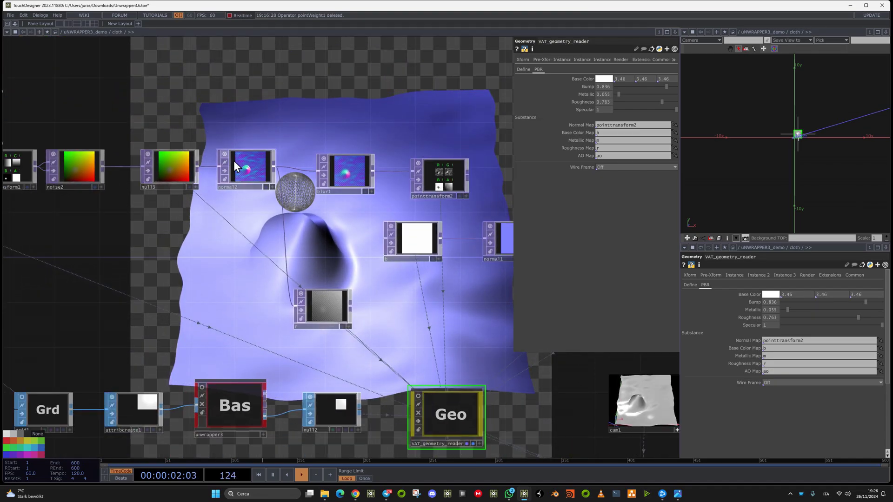
{"action": "left_click", "coordinate": [244, 175]}
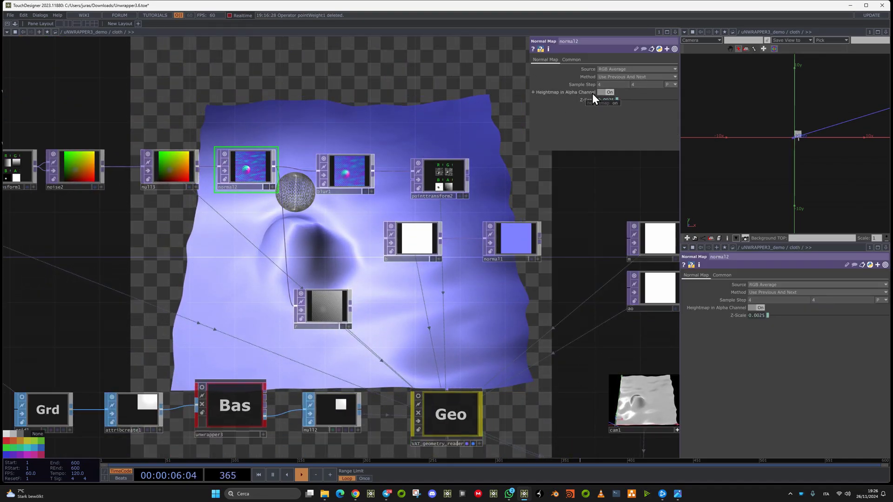
{"action": "left_click", "coordinate": [343, 308]}
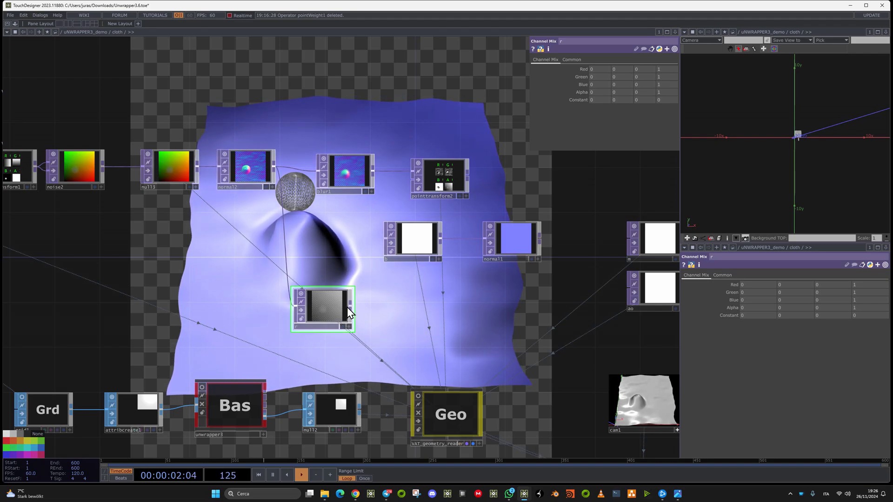
{"action": "left_click", "coordinate": [447, 406]}
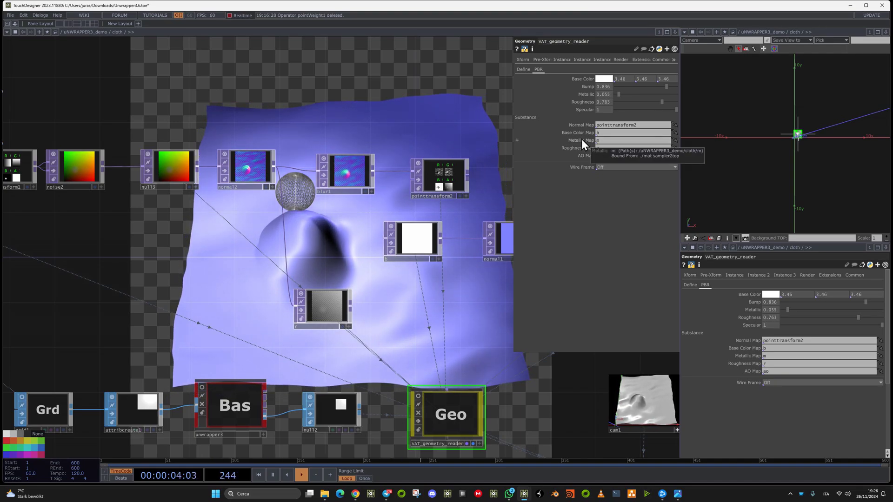
- Leave the cloth component and enter unwrap_and_effect at its "From uv to full tecture" section
{"action": "scroll", "coordinate": [424, 293], "scroll_direction": "down", "scroll_amount": 5}
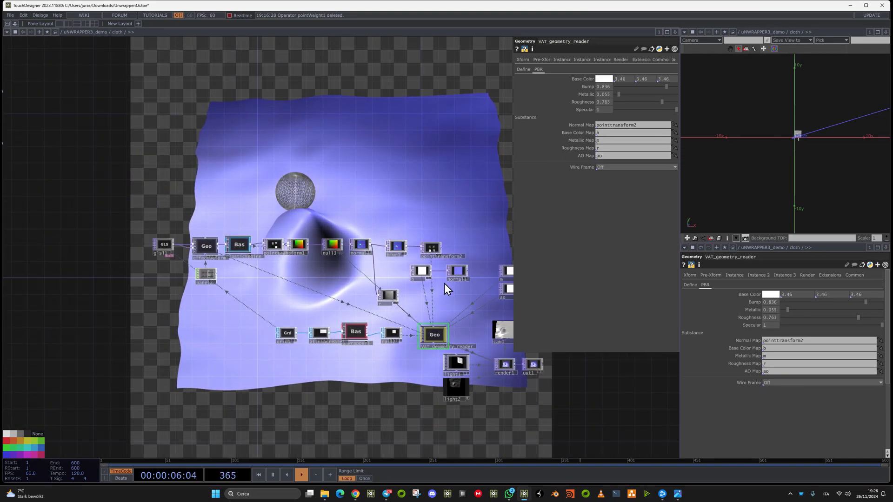
{"action": "left_click_drag", "start_coordinate": [448, 295], "coordinate": [377, 276]}
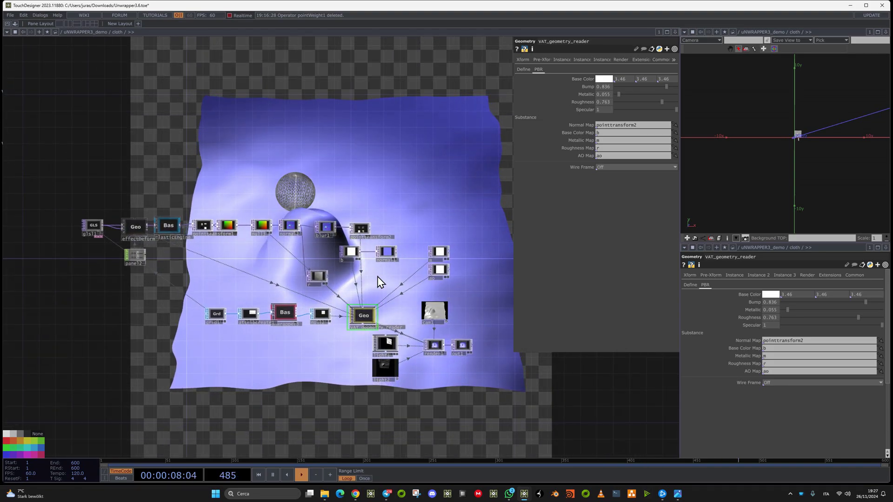
{"action": "scroll", "coordinate": [380, 290], "scroll_direction": "down", "scroll_amount": 8}
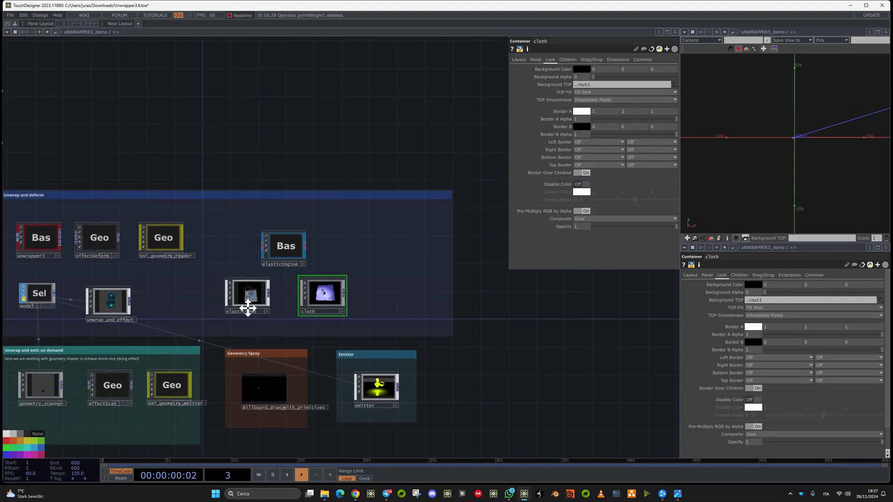
{"action": "scroll", "coordinate": [202, 297], "scroll_direction": "up", "scroll_amount": 10}
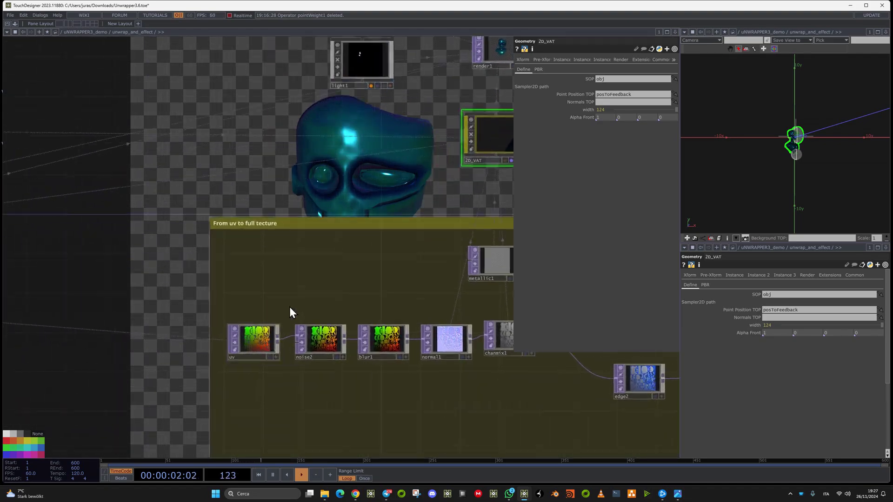
- Examine the uv-to-texture chain through noise2, blur1, normal1 and chanmix1 to the edge and ao operators, including edge1's settings
{"action": "scroll", "coordinate": [184, 275], "scroll_direction": "down", "scroll_amount": 4}
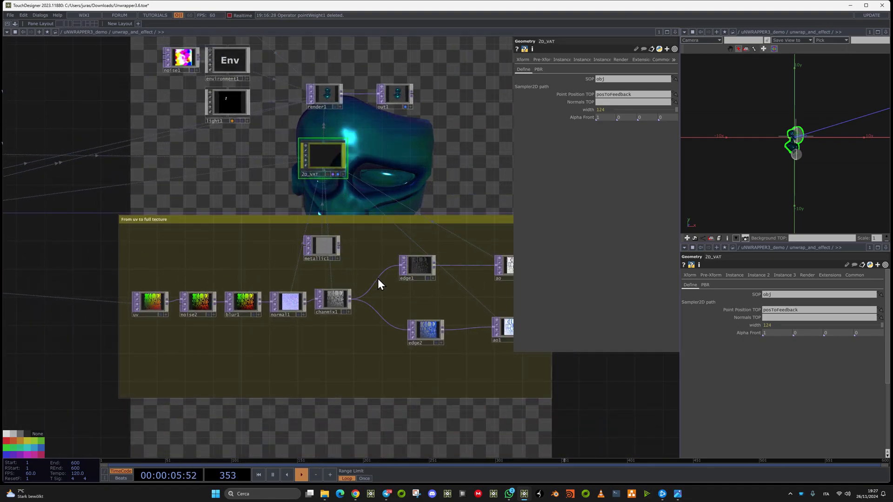
{"action": "scroll", "coordinate": [139, 311], "scroll_direction": "up", "scroll_amount": 5}
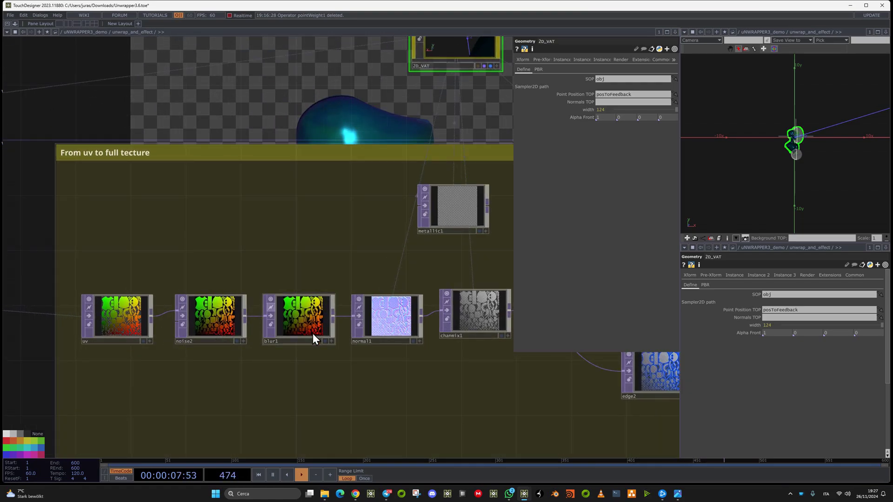
{"action": "scroll", "coordinate": [234, 373], "scroll_direction": "down", "scroll_amount": 5}
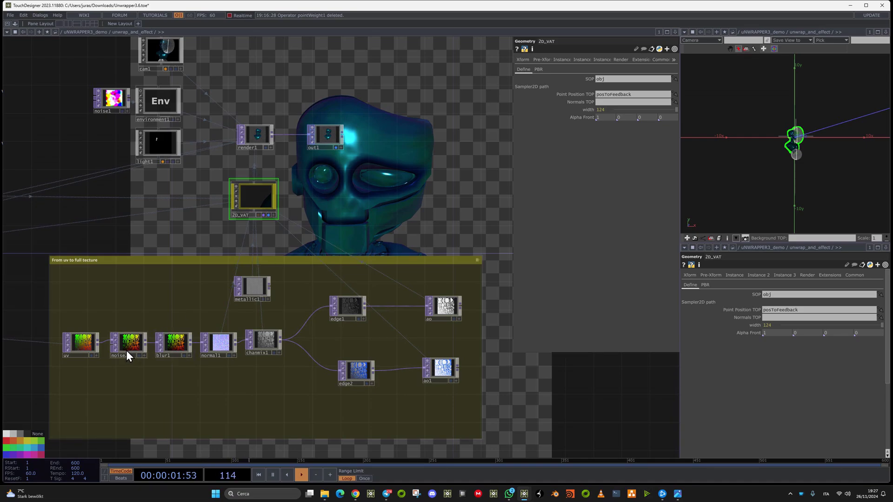
{"action": "scroll", "coordinate": [81, 354], "scroll_direction": "up", "scroll_amount": 3}
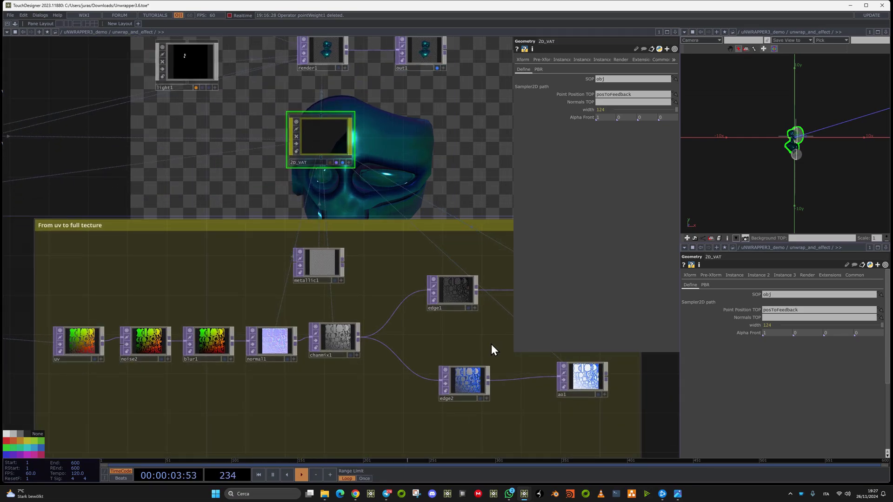
{"action": "left_click_drag", "start_coordinate": [491, 344], "coordinate": [486, 344]}
{"action": "left_click_drag", "start_coordinate": [321, 385], "coordinate": [197, 385]}
{"action": "scroll", "coordinate": [319, 288], "scroll_direction": "up", "scroll_amount": 3}
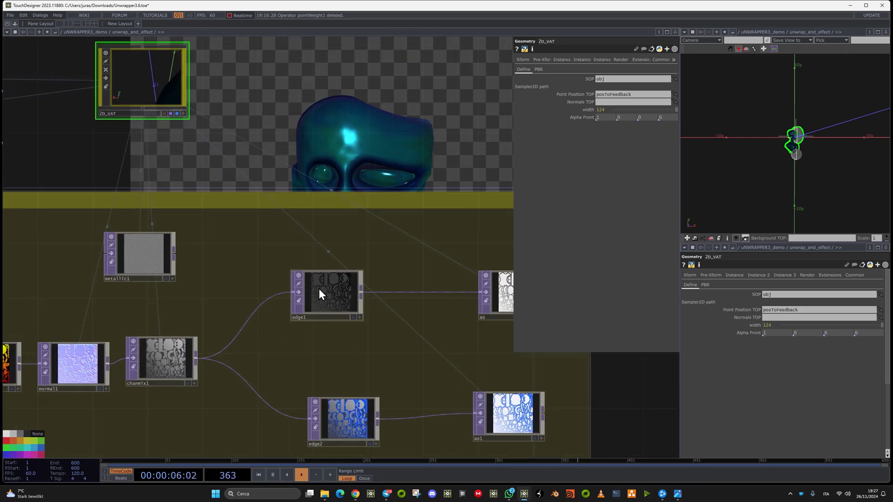
{"action": "left_click", "coordinate": [318, 288]}
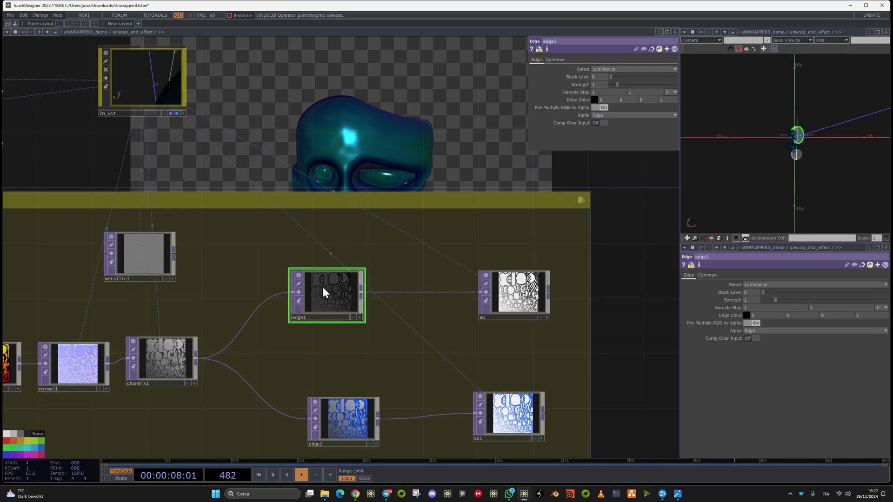
{"action": "left_click_drag", "start_coordinate": [421, 241], "coordinate": [415, 266]}
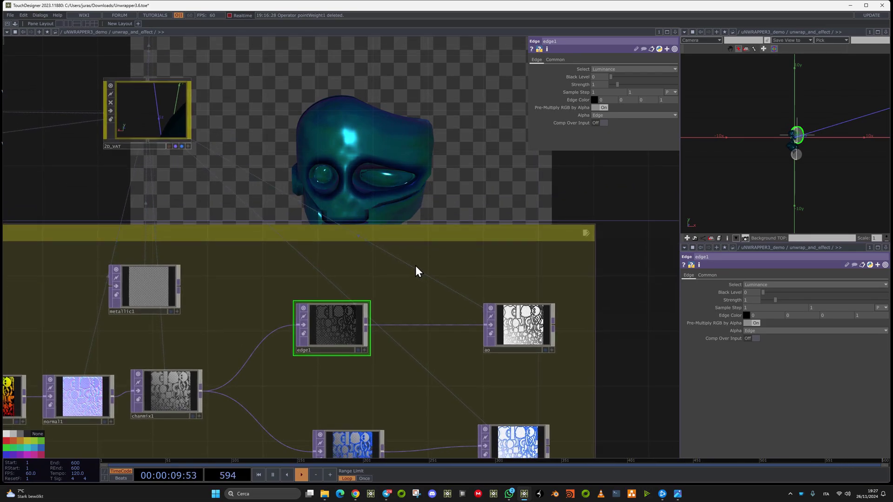
{"action": "scroll", "coordinate": [338, 346], "scroll_direction": "down", "scroll_amount": 5}
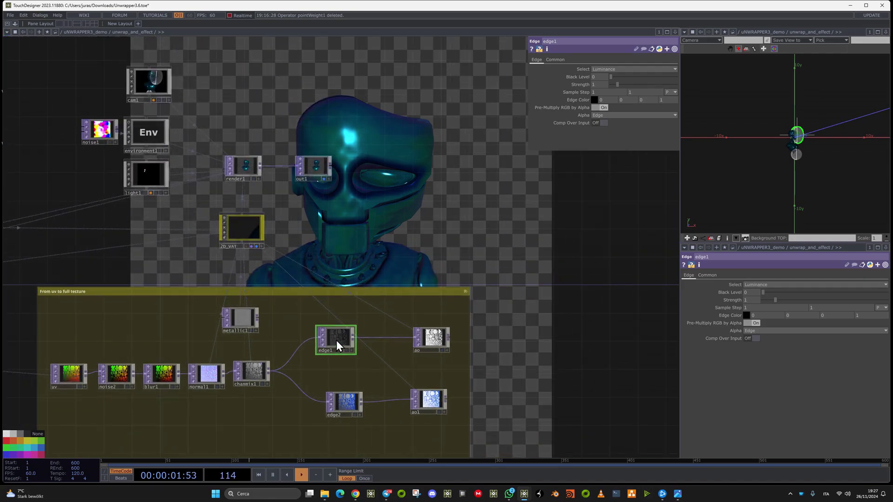
- Inspect chanmix1's greyscale output and the way it feeds edge1 and edge2
{"action": "scroll", "coordinate": [260, 358], "scroll_direction": "up", "scroll_amount": 10}
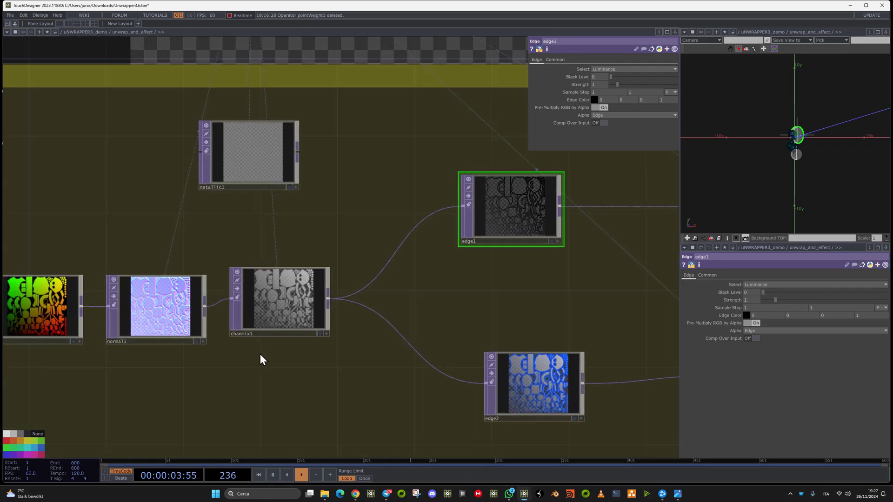
{"action": "scroll", "coordinate": [282, 112], "scroll_direction": "down", "scroll_amount": 4}
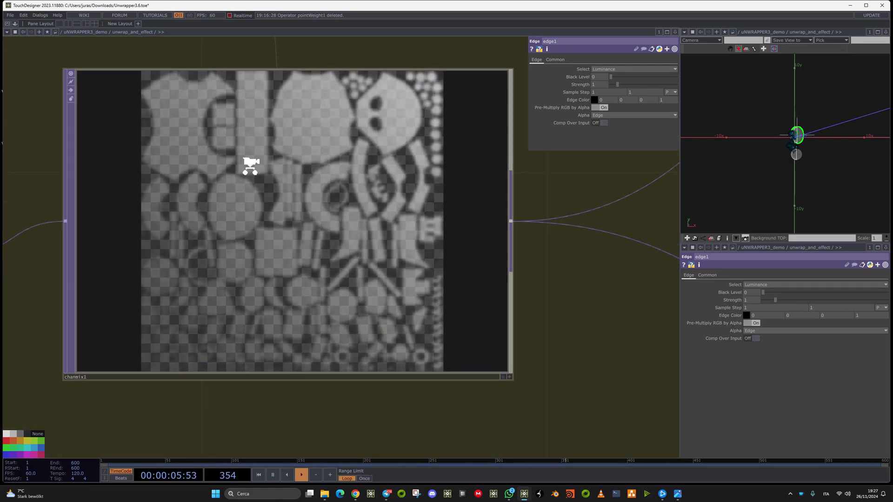
{"action": "scroll", "coordinate": [297, 355], "scroll_direction": "down", "scroll_amount": 5}
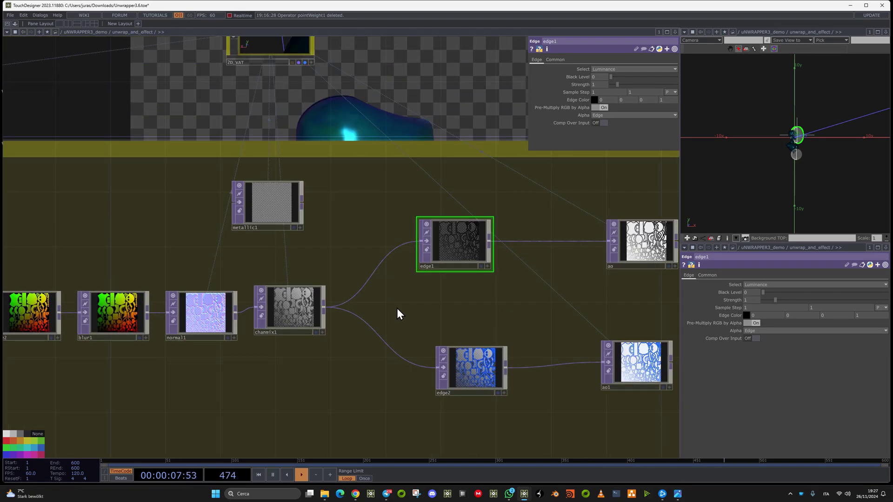
{"action": "left_click_drag", "start_coordinate": [338, 260], "coordinate": [319, 376]}
{"action": "left_click_drag", "start_coordinate": [432, 390], "coordinate": [438, 362]}
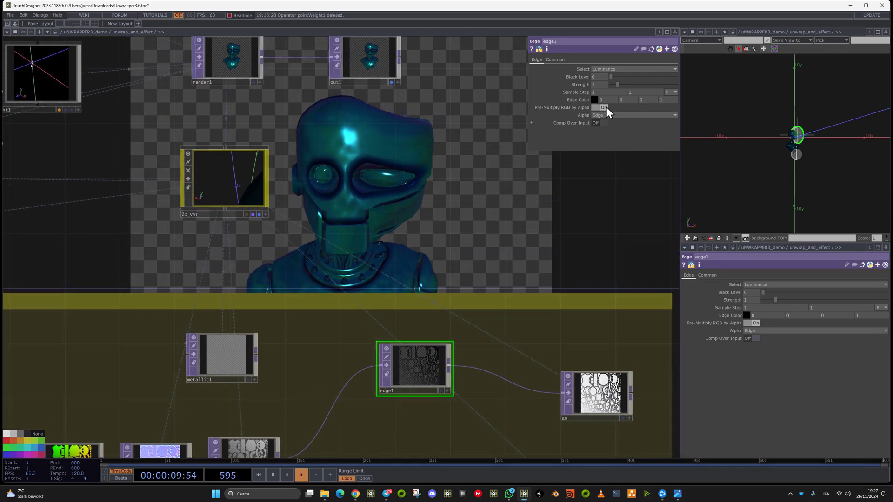
- Open edge1's Edge Color picker and place it clear of the parameters to discuss the edge effect beside the rendered bust
{"action": "left_click", "coordinate": [592, 101]}
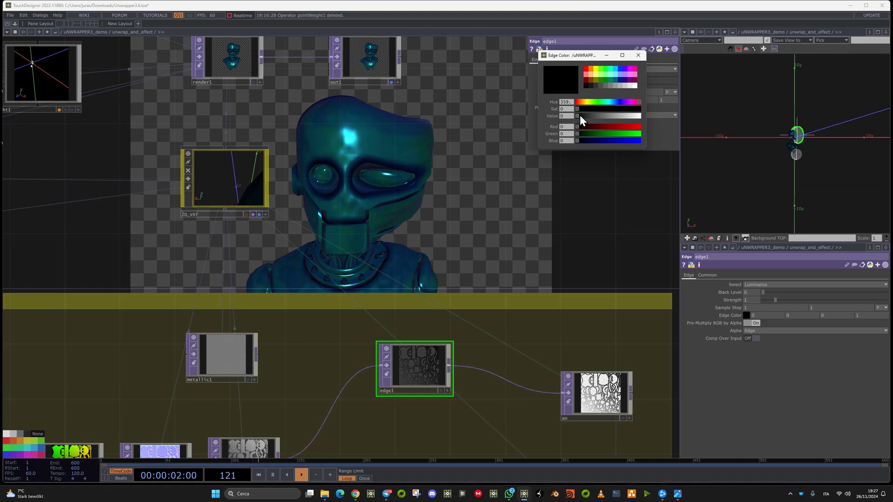
{"action": "mouse_move", "coordinate": [580, 115]}
{"action": "left_mouse_down"}
{"action": "mouse_move", "coordinate": [755, 120]}
{"action": "mouse_move", "coordinate": [578, 132]}
{"action": "left_mouse_up"}
{"action": "left_click_drag", "start_coordinate": [498, 242], "coordinate": [473, 414]}
{"action": "left_click_drag", "start_coordinate": [465, 204], "coordinate": [477, 349]}
{"action": "left_click_drag", "start_coordinate": [579, 115], "coordinate": [304, 273]}
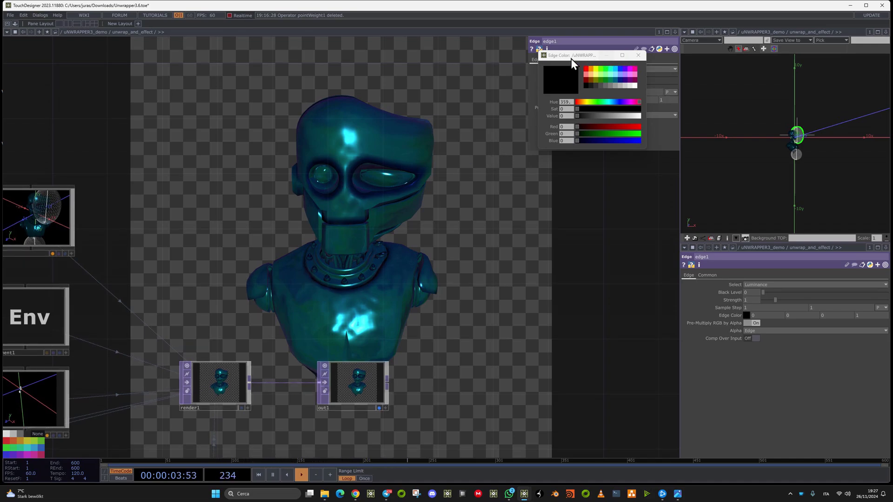
{"action": "left_click_drag", "start_coordinate": [571, 58], "coordinate": [520, 245]}
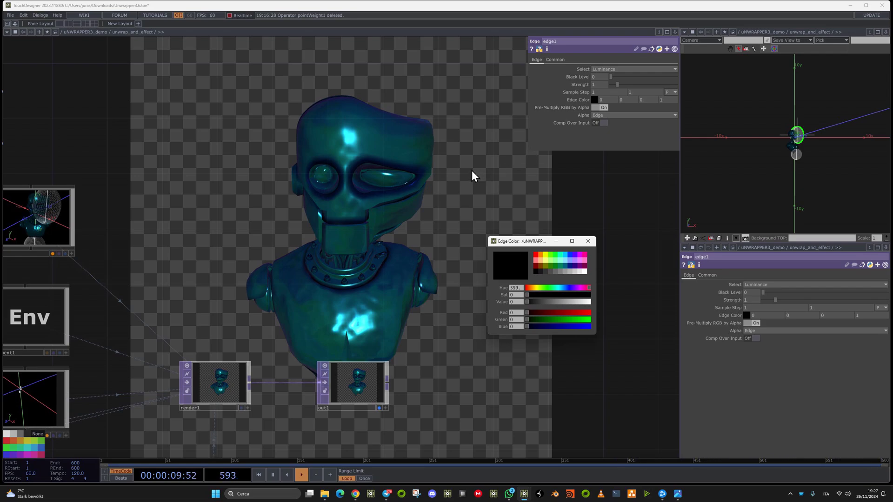
{"action": "scroll", "coordinate": [346, 274], "scroll_direction": "down", "scroll_amount": 5}
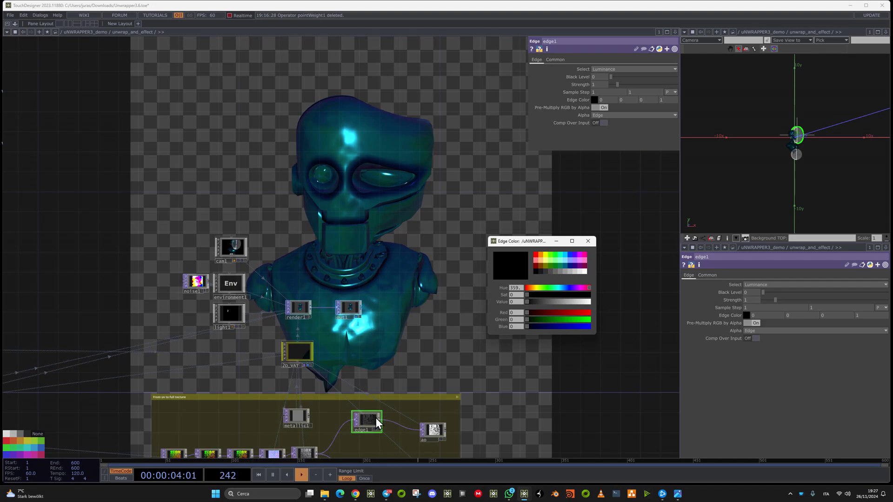
{"action": "scroll", "coordinate": [375, 417], "scroll_direction": "up", "scroll_amount": 3}
{"action": "scroll", "coordinate": [375, 417], "scroll_direction": "up", "scroll_amount": 2}
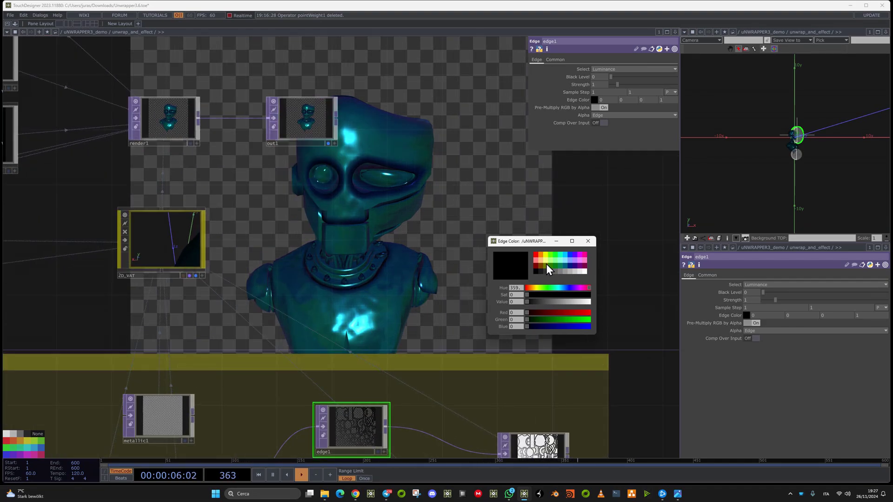
{"action": "left_click_drag", "start_coordinate": [527, 299], "coordinate": [435, 315]}
- Leave unwrap_and_effect and look at geometry_scanner's slicing effect in the "Unwrap and emit on demand" section
{"action": "scroll", "coordinate": [398, 275], "scroll_direction": "down", "scroll_amount": 6}
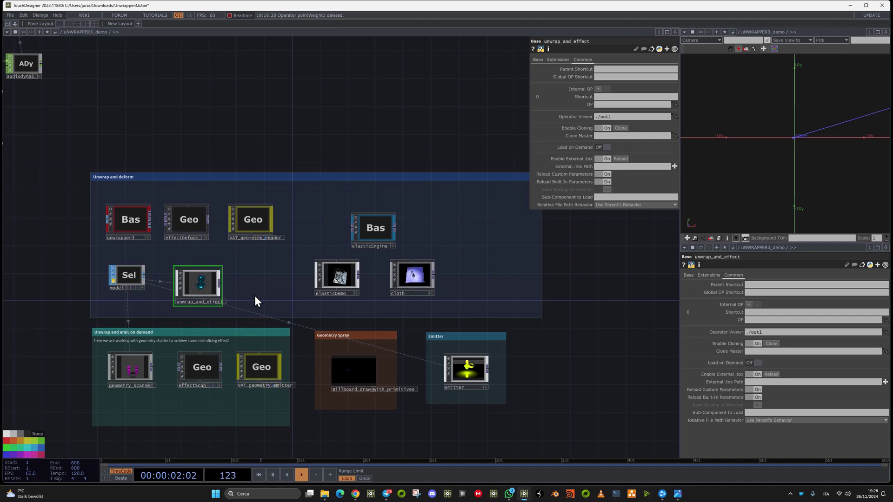
{"action": "mouse_move", "coordinate": [142, 412]}
{"action": "left_mouse_down"}
{"action": "mouse_move", "coordinate": [184, 385]}
{"action": "mouse_move", "coordinate": [204, 385]}
{"action": "left_mouse_up"}
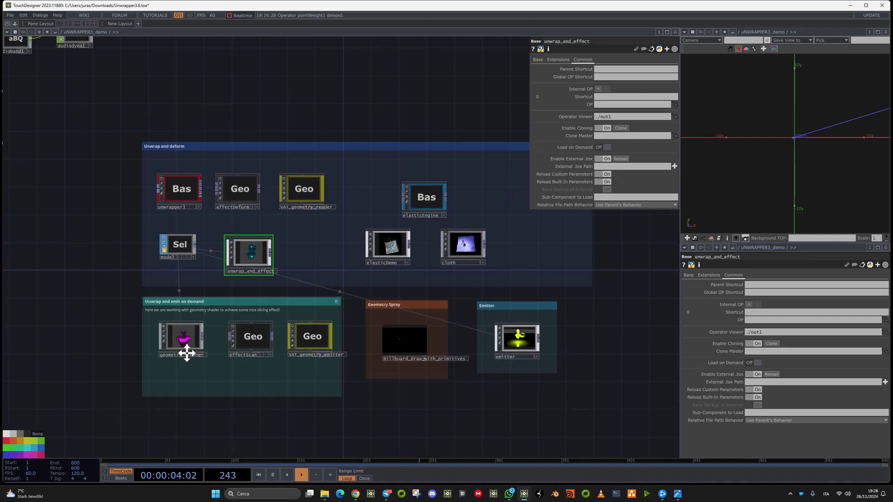
{"action": "scroll", "coordinate": [187, 353], "scroll_direction": "up", "scroll_amount": 5}
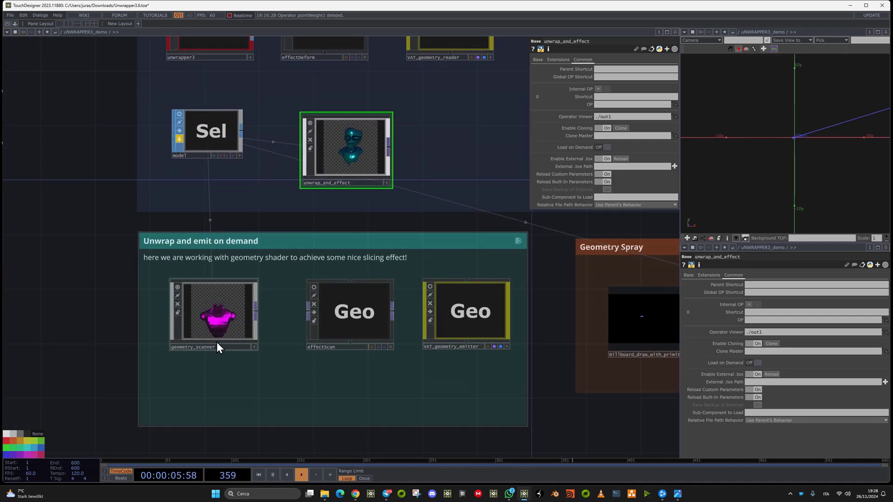
{"action": "scroll", "coordinate": [211, 305], "scroll_direction": "up", "scroll_amount": 5}
{"action": "scroll", "coordinate": [211, 306], "scroll_direction": "down", "scroll_amount": 5}
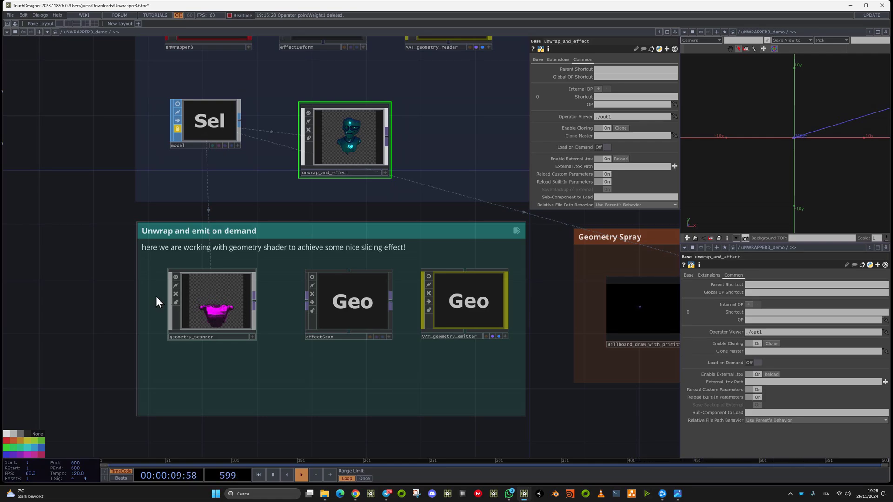
{"action": "scroll", "coordinate": [156, 297], "scroll_direction": "up", "scroll_amount": 5}
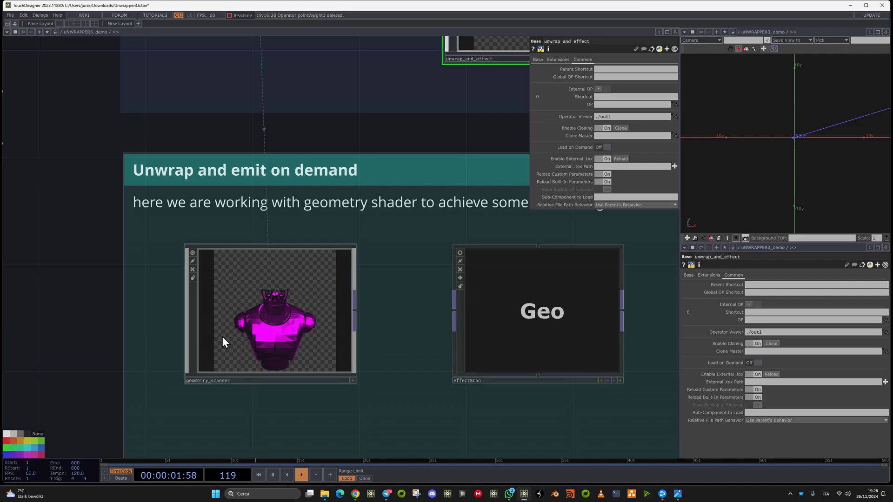
- Enter geometry_scanner and survey its network from select1 and unwrapper3 through reorder1 to the geometry and render operators
{"action": "left_click", "coordinate": [243, 314]}
{"action": "scroll", "coordinate": [243, 314], "scroll_direction": "up", "scroll_amount": 5}
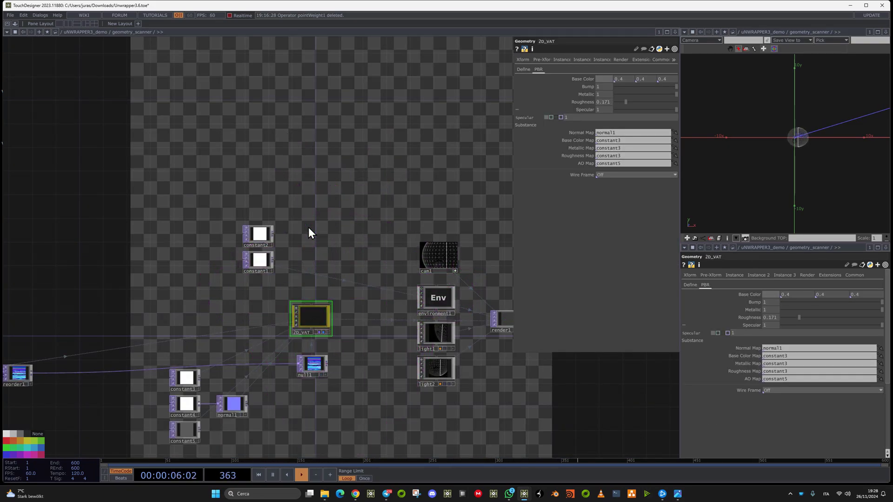
{"action": "left_click_drag", "start_coordinate": [188, 324], "coordinate": [448, 271]}
{"action": "scroll", "coordinate": [449, 272], "scroll_direction": "down", "scroll_amount": 6}
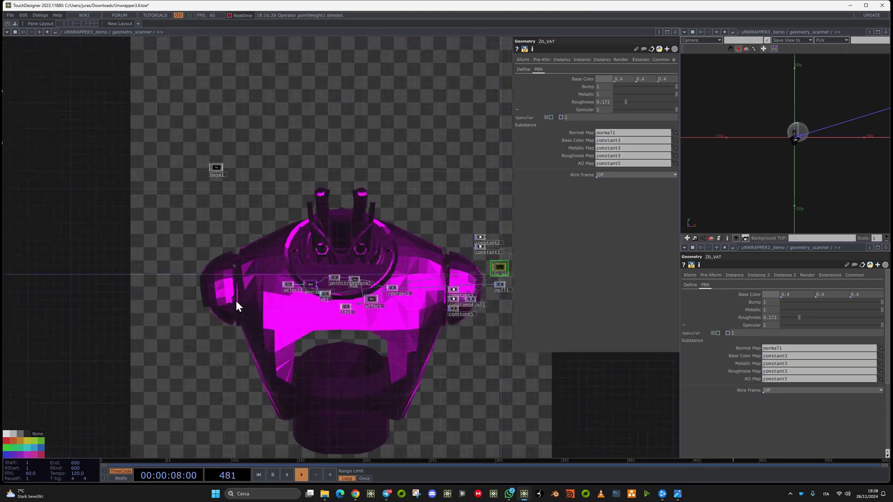
{"action": "scroll", "coordinate": [335, 281], "scroll_direction": "up", "scroll_amount": 3}
{"action": "scroll", "coordinate": [335, 281], "scroll_direction": "up", "scroll_amount": 2}
{"action": "left_click_drag", "start_coordinate": [338, 154], "coordinate": [253, 158]}
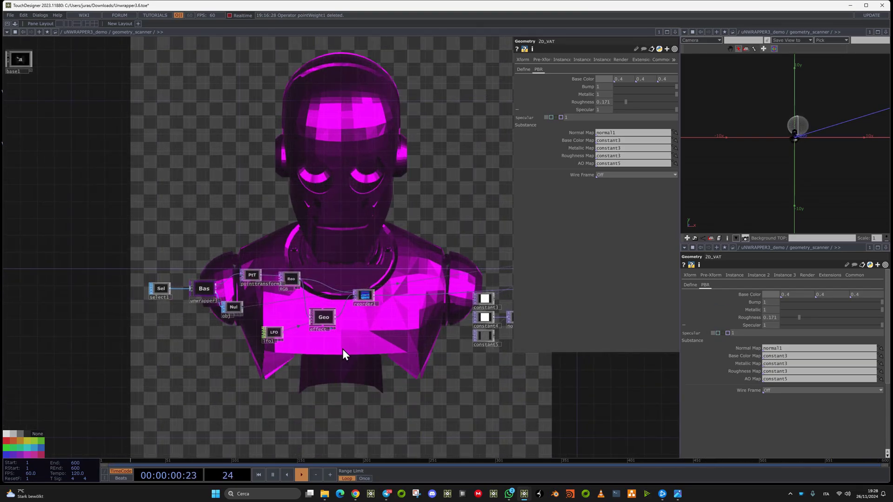
- Inspect the pointWeight chain from in2PosStatic to out1 inside the effect geometry, and return to geometry_scanner
{"action": "double_click", "coordinate": [326, 318]}
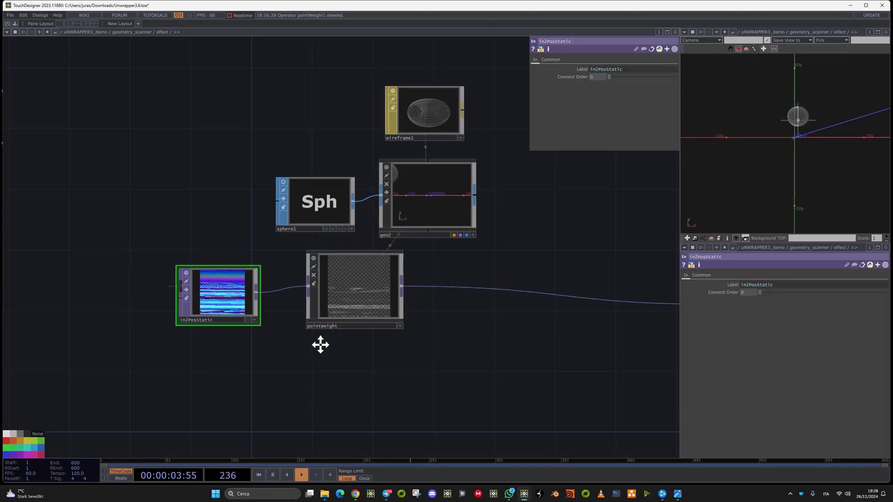
{"action": "left_click_drag", "start_coordinate": [319, 345], "coordinate": [191, 348]}
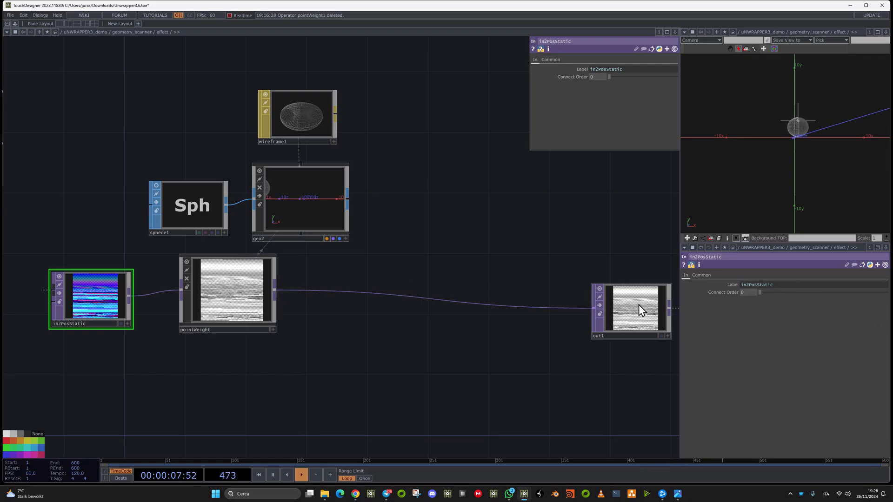
{"action": "key", "text": "u"}
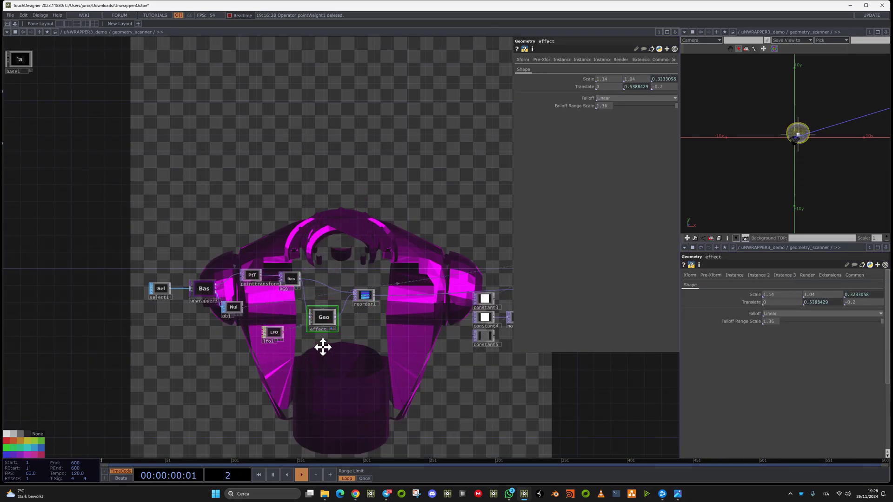
- Examine the facet, shader and 1out_pos position texture operators inside geometry_scanner's unwrapper3, and return to the parent network
{"action": "scroll", "coordinate": [313, 259], "scroll_direction": "up", "scroll_amount": 6}
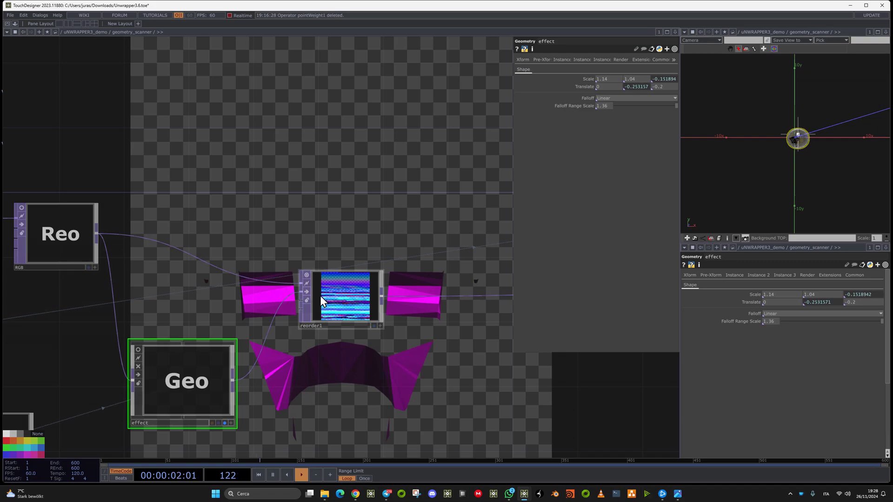
{"action": "left_click_drag", "start_coordinate": [338, 305], "coordinate": [484, 278]}
{"action": "left_click_drag", "start_coordinate": [161, 305], "coordinate": [446, 301]}
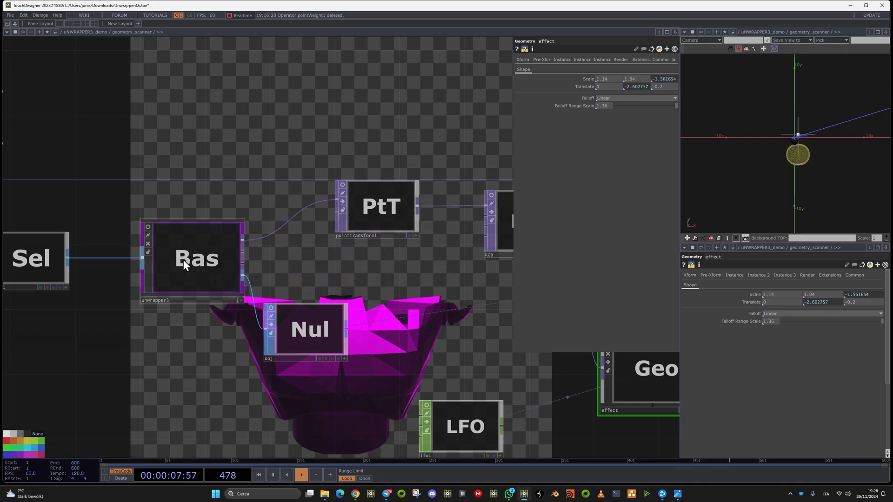
{"action": "double_click", "coordinate": [195, 253]}
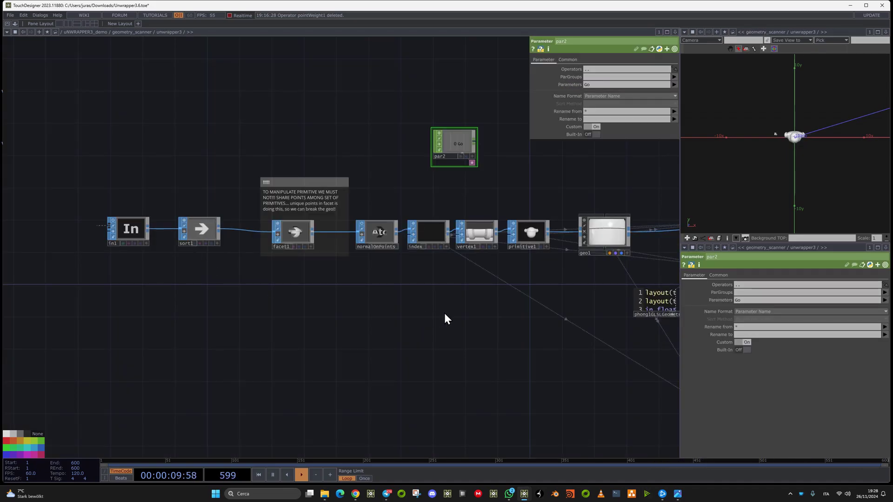
{"action": "left_click_drag", "start_coordinate": [442, 316], "coordinate": [126, 290]}
{"action": "scroll", "coordinate": [559, 202], "scroll_direction": "up", "scroll_amount": 10}
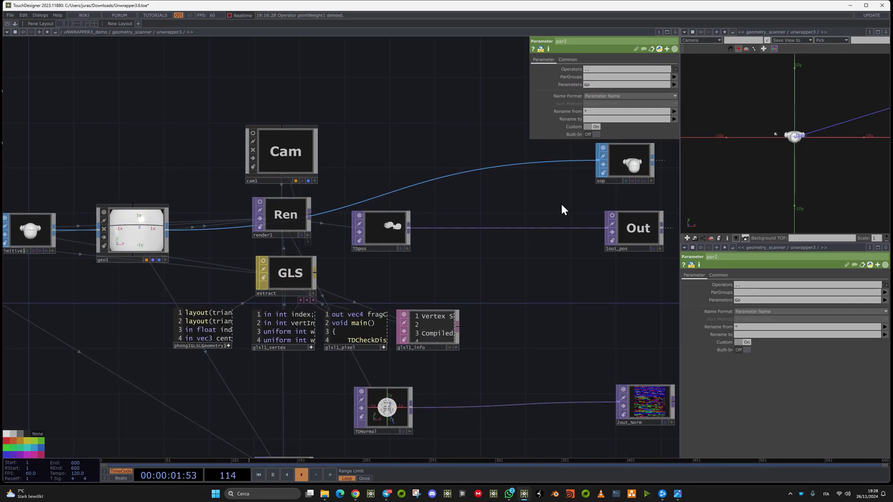
{"action": "scroll", "coordinate": [563, 254], "scroll_direction": "up", "scroll_amount": 6}
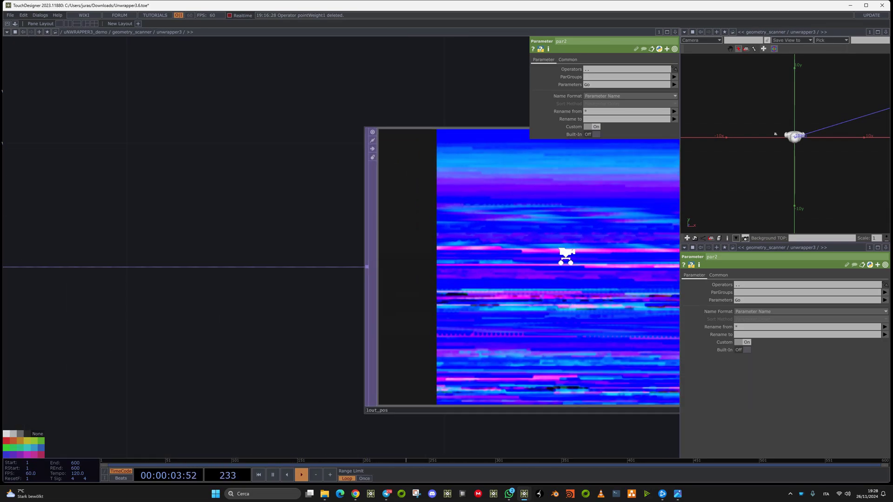
{"action": "scroll", "coordinate": [565, 256], "scroll_direction": "down", "scroll_amount": 6}
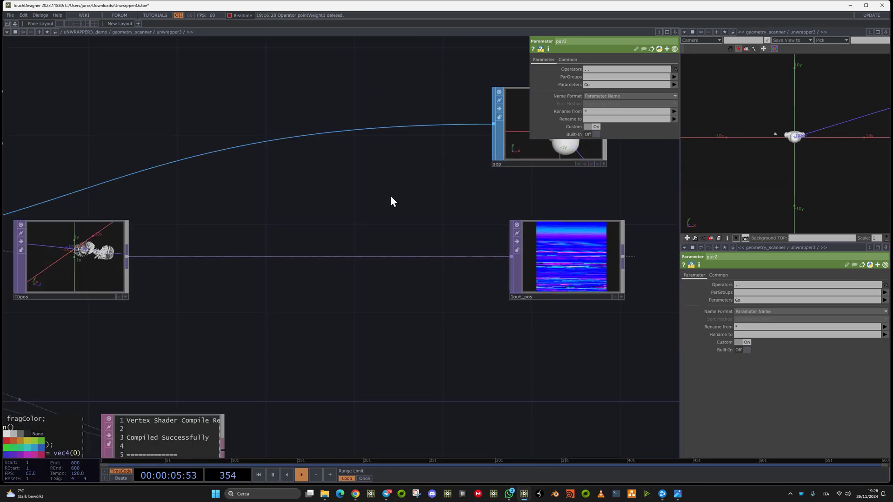
{"action": "key", "text": "u"}
- Shift the RGB reorder operator away from reorder1 and raise reorder1, leaving it selected to show its channel assignments
{"action": "left_click_drag", "start_coordinate": [343, 271], "coordinate": [110, 268]}
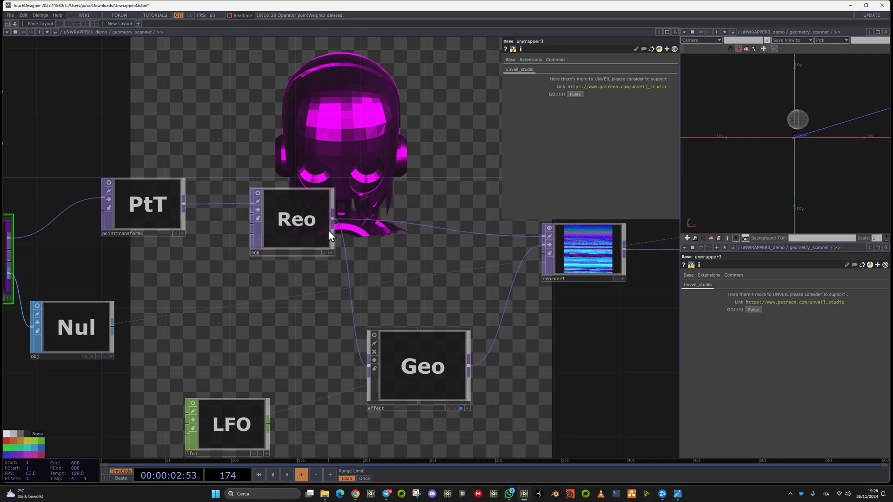
{"action": "left_click_drag", "start_coordinate": [328, 230], "coordinate": [307, 230]}
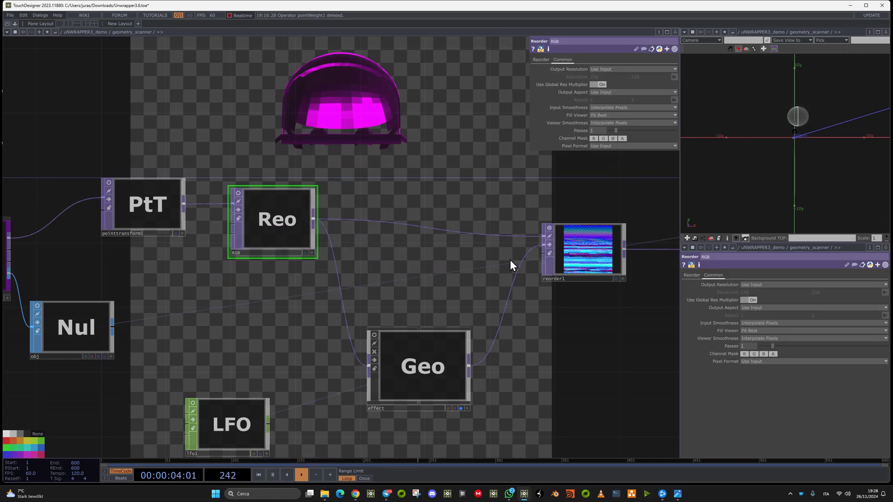
{"action": "left_click_drag", "start_coordinate": [582, 249], "coordinate": [582, 224]}
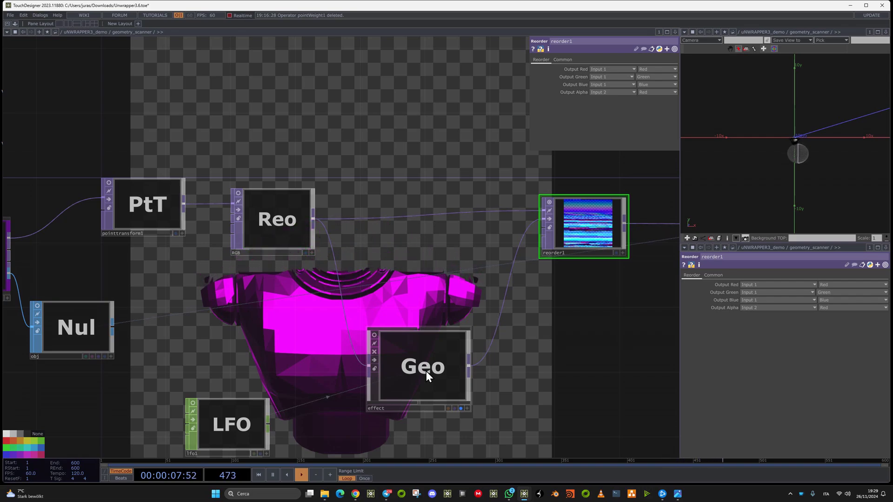
- Follow reorder1's output through null1 to the 2D_VAT geometry and enter that component
{"action": "scroll", "coordinate": [447, 348], "scroll_direction": "down", "scroll_amount": 5}
{"action": "scroll", "coordinate": [453, 348], "scroll_direction": "up", "scroll_amount": 2}
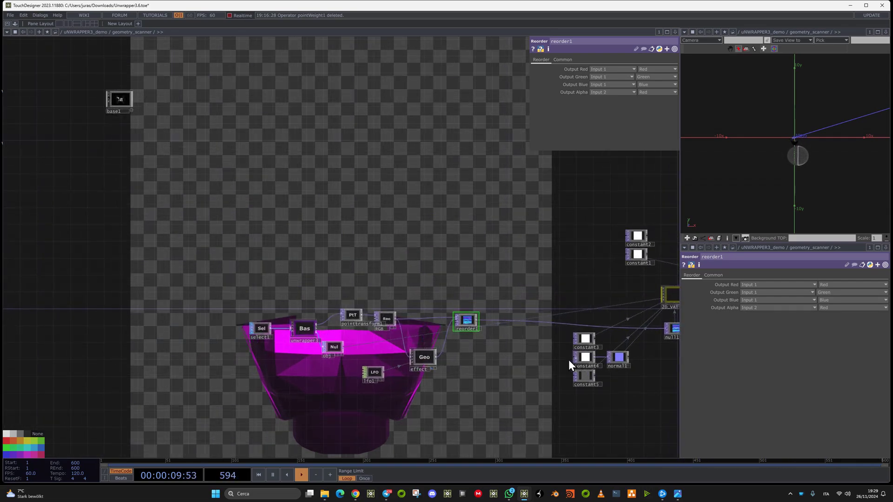
{"action": "left_click_drag", "start_coordinate": [568, 360], "coordinate": [291, 354]}
{"action": "scroll", "coordinate": [399, 289], "scroll_direction": "up", "scroll_amount": 3}
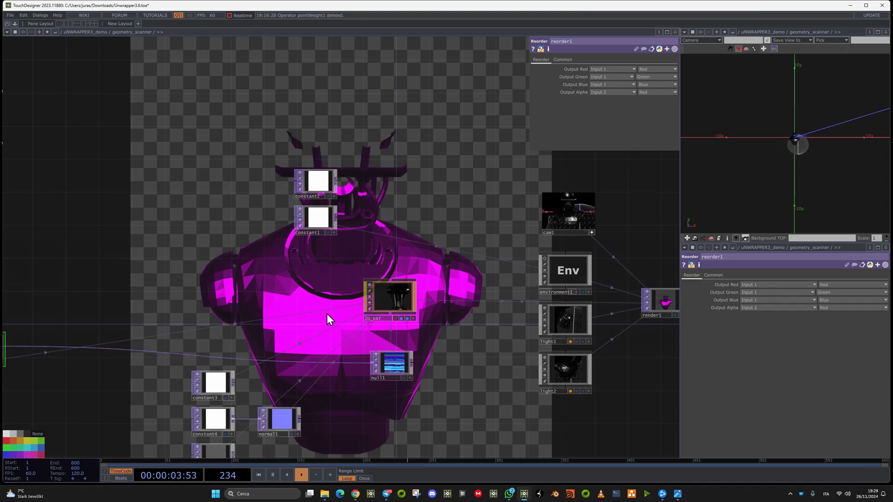
{"action": "key", "text": "i"}
- Examine the mat material in 2D_VAT and its vertex, geometry and pixel shader texts, focusing on pbr1GLSLVertex
{"action": "scroll", "coordinate": [324, 343], "scroll_direction": "down", "scroll_amount": 4}
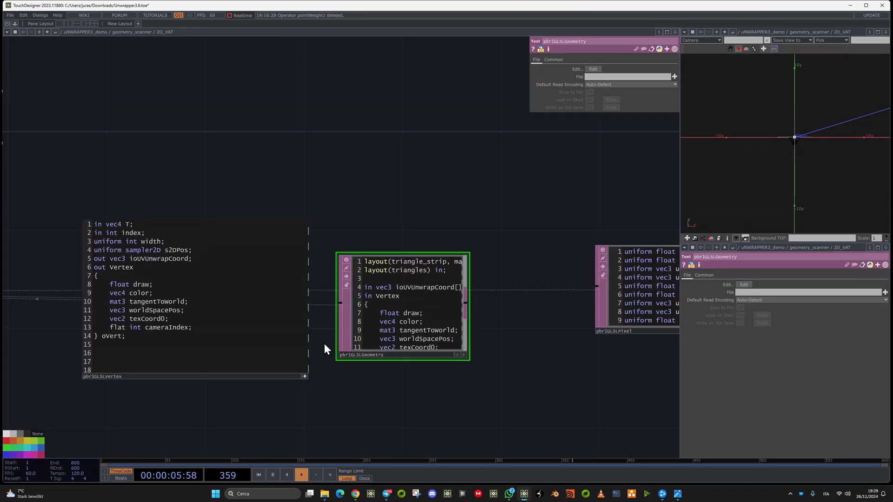
{"action": "left_click_drag", "start_coordinate": [316, 400], "coordinate": [506, 344]}
{"action": "scroll", "coordinate": [385, 386], "scroll_direction": "down", "scroll_amount": 1}
{"action": "scroll", "coordinate": [257, 406], "scroll_direction": "down", "scroll_amount": 1}
{"action": "left_click_drag", "start_coordinate": [349, 378], "coordinate": [561, 328]}
{"action": "scroll", "coordinate": [303, 384], "scroll_direction": "down", "scroll_amount": 6}
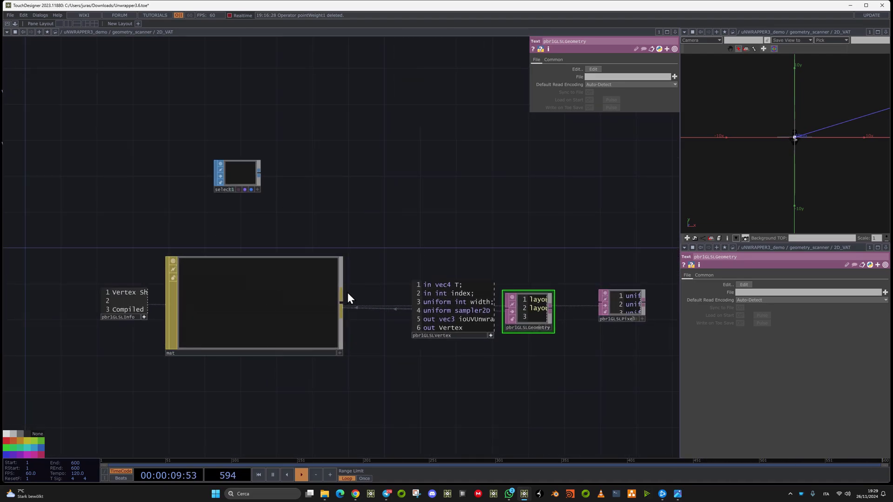
{"action": "scroll", "coordinate": [402, 311], "scroll_direction": "up", "scroll_amount": 5}
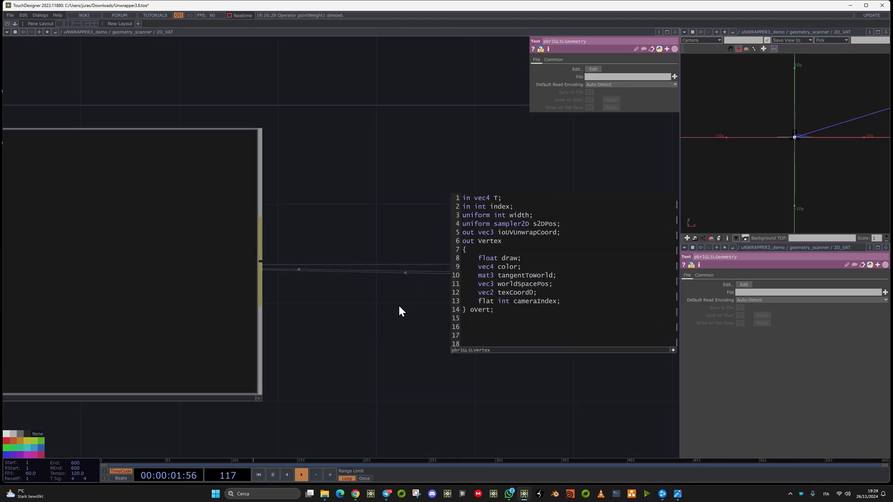
{"action": "left_click_drag", "start_coordinate": [392, 270], "coordinate": [308, 258]}
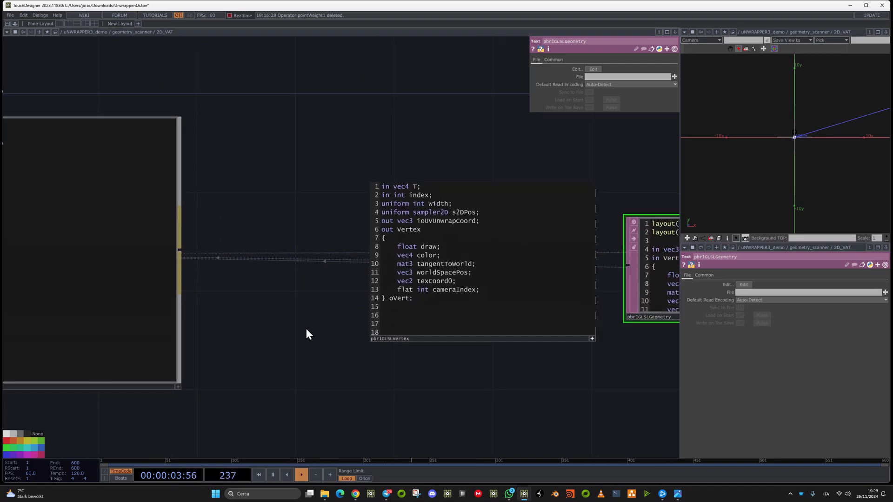
- Examine the declarations in pbr1GLSLVertex, highlighting the out Vertex block that ends in oVert
{"action": "scroll", "coordinate": [306, 321], "scroll_direction": "up", "scroll_amount": 6}
{"action": "scroll", "coordinate": [344, 316], "scroll_direction": "down", "scroll_amount": 1}
{"action": "left_click_drag", "start_coordinate": [356, 316], "coordinate": [136, 365]}
{"action": "scroll", "coordinate": [153, 339], "scroll_direction": "down", "scroll_amount": 3}
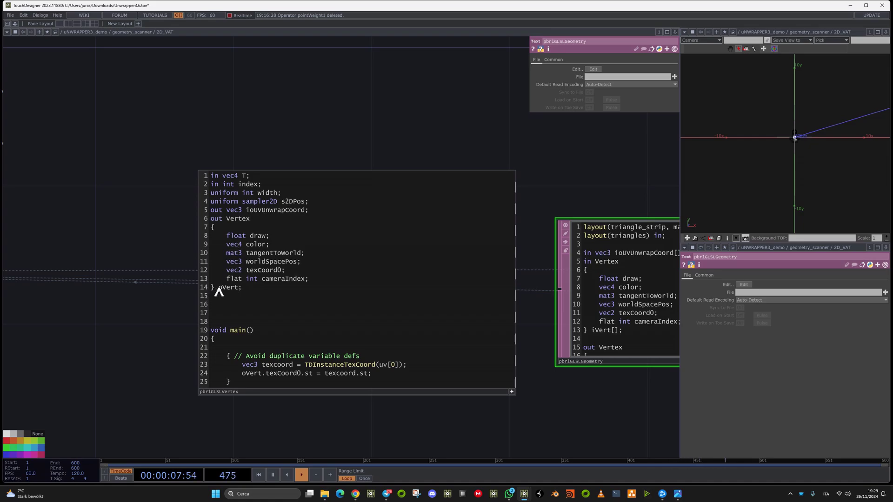
{"action": "left_click_drag", "start_coordinate": [213, 286], "coordinate": [195, 213]}
{"action": "left_click", "coordinate": [279, 320]}
- Move the pbr1GLSLVertex, pbr1GLSLGeometry and pbr1GLSLPixel texts up above the mat material, spreading them out in a row
{"action": "scroll", "coordinate": [288, 398], "scroll_direction": "down", "scroll_amount": 4}
{"action": "scroll", "coordinate": [295, 431], "scroll_direction": "down", "scroll_amount": 3}
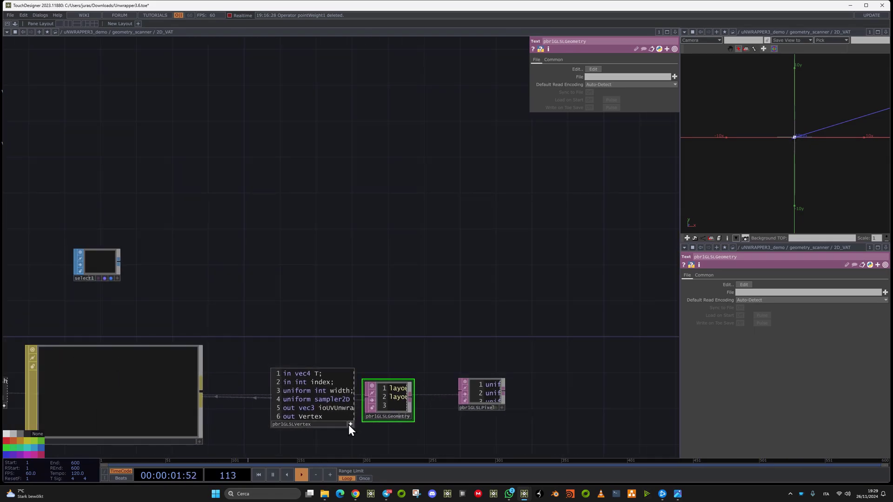
{"action": "left_click_drag", "start_coordinate": [347, 425], "coordinate": [291, 254]}
{"action": "left_click_drag", "start_coordinate": [395, 405], "coordinate": [413, 248]}
{"action": "left_click_drag", "start_coordinate": [480, 400], "coordinate": [525, 251]}
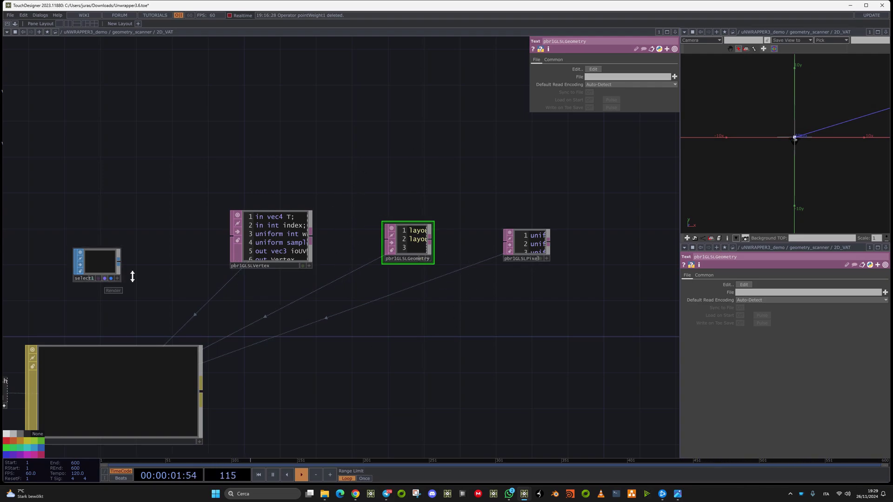
- Examine the rearranged vertex, geometry and pixel shader texts and their links to the mat material
{"action": "scroll", "coordinate": [276, 260], "scroll_direction": "up", "scroll_amount": 5}
{"action": "scroll", "coordinate": [280, 258], "scroll_direction": "down", "scroll_amount": 6}
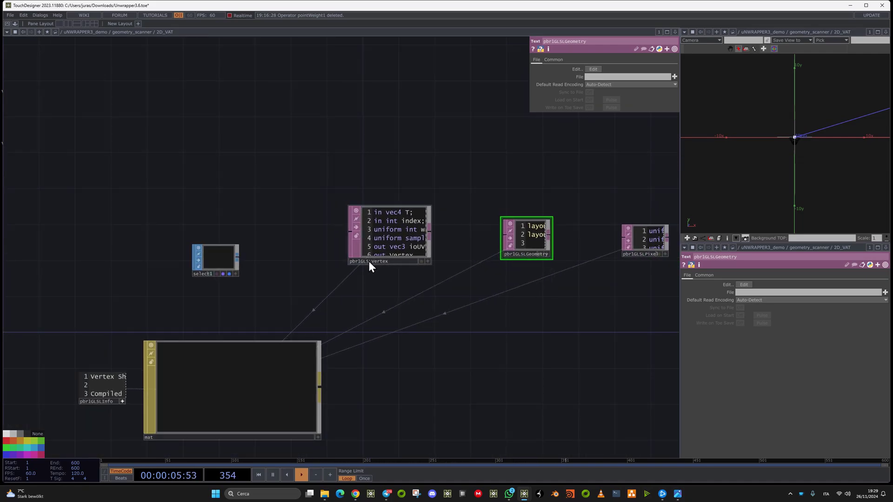
{"action": "scroll", "coordinate": [391, 263], "scroll_direction": "up", "scroll_amount": 3}
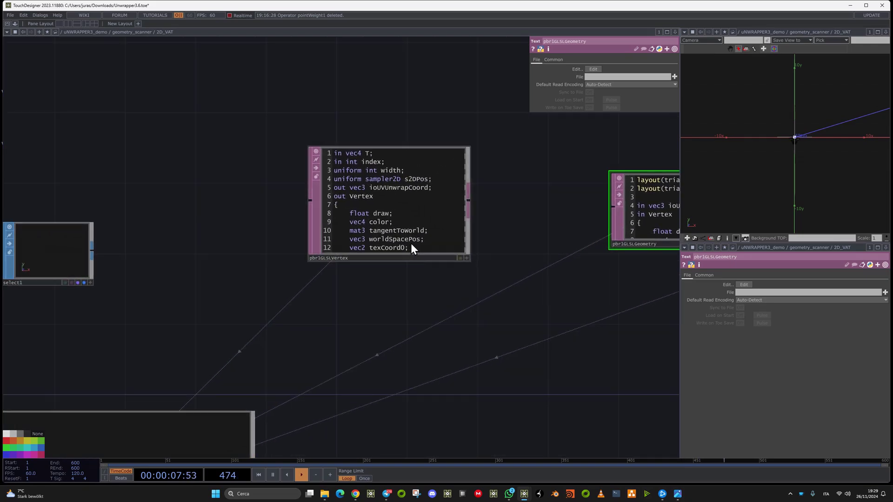
{"action": "left_click_drag", "start_coordinate": [359, 292], "coordinate": [277, 314]}
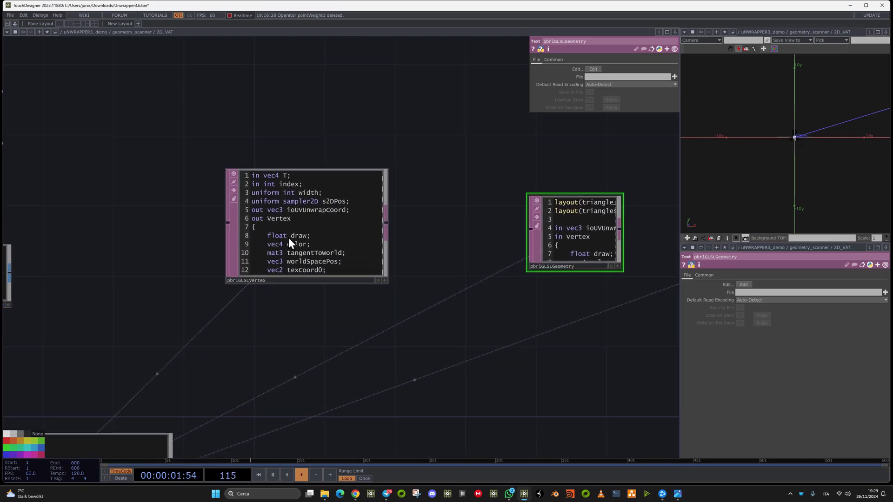
{"action": "scroll", "coordinate": [301, 236], "scroll_direction": "up", "scroll_amount": 2}
{"action": "scroll", "coordinate": [313, 229], "scroll_direction": "down", "scroll_amount": 2}
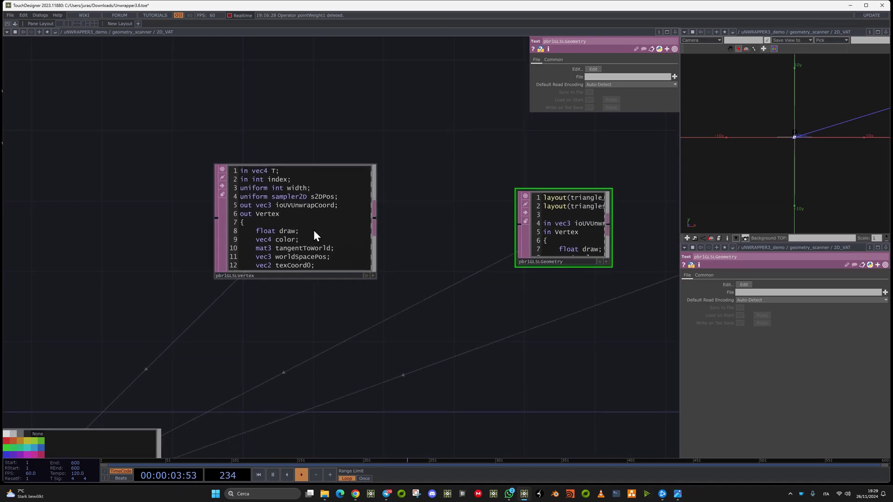
{"action": "left_click_drag", "start_coordinate": [355, 306], "coordinate": [187, 299]}
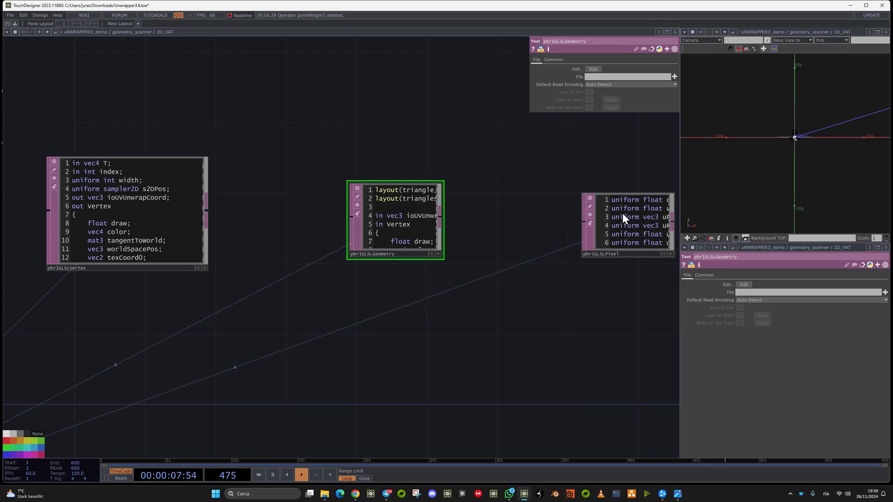
- Select pbr1GLSLVertex, make its viewer active and read through the shader's main function
{"action": "scroll", "coordinate": [46, 261], "scroll_direction": "up", "scroll_amount": 1}
{"action": "scroll", "coordinate": [47, 262], "scroll_direction": "up", "scroll_amount": 3}
{"action": "left_click_drag", "start_coordinate": [107, 387], "coordinate": [194, 488]}
{"action": "left_click", "coordinate": [195, 267]}
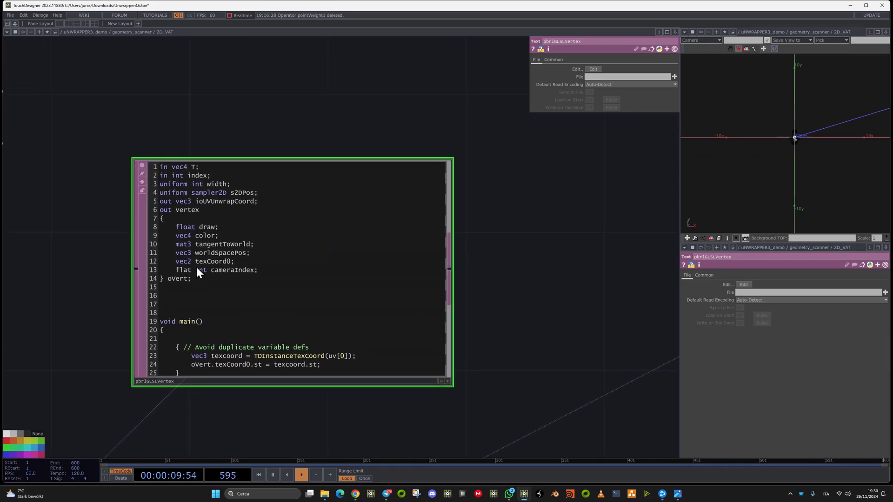
{"action": "key", "text": "a"}
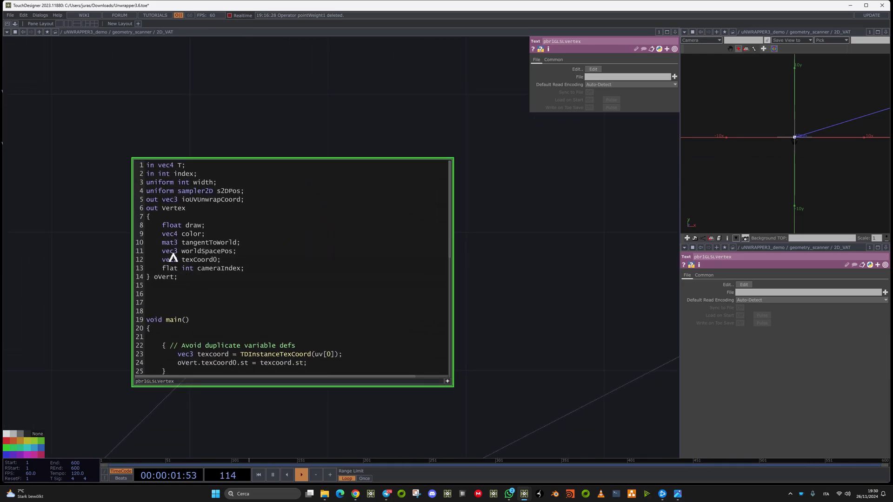
{"action": "scroll", "coordinate": [179, 260], "scroll_direction": "down", "scroll_amount": 5}
{"action": "scroll", "coordinate": [179, 260], "scroll_direction": "down", "scroll_amount": 5}
{"action": "scroll", "coordinate": [179, 262], "scroll_direction": "down", "scroll_amount": 1}
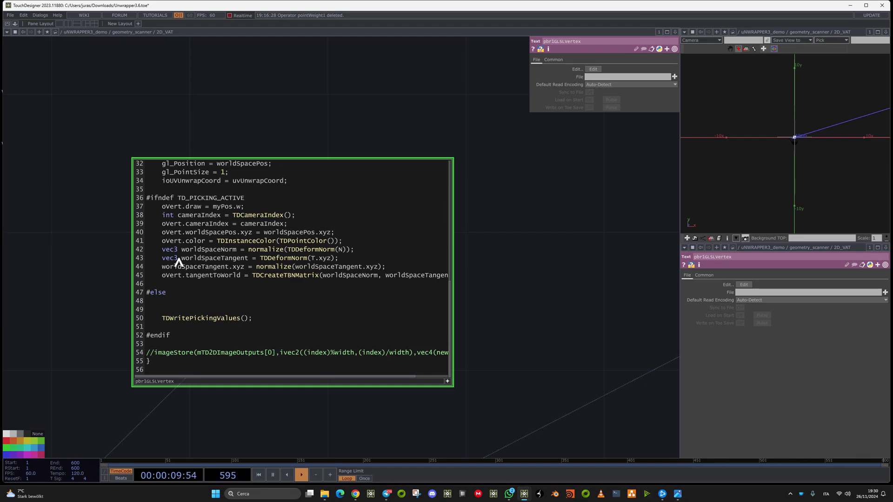
{"action": "scroll", "coordinate": [179, 262], "scroll_direction": "up", "scroll_amount": 5}
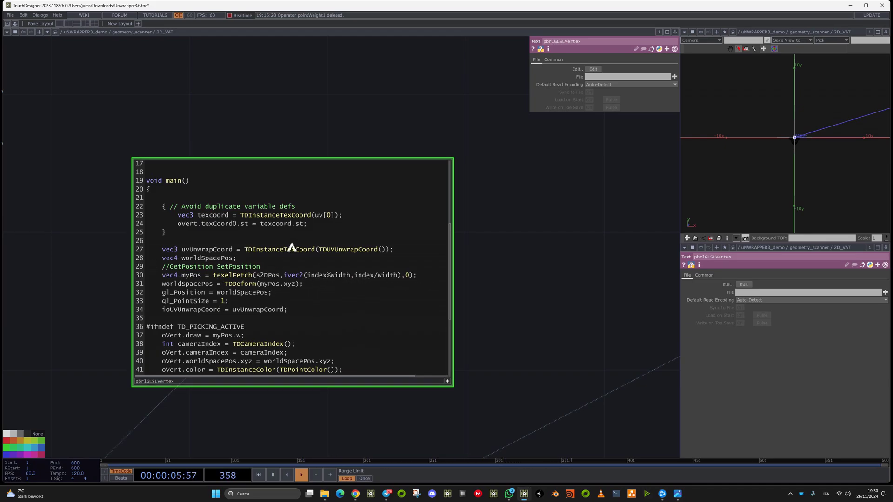
- Highlight the float draw declaration and the surrounding out Vertex block at the start of pbr1GLSLVertex
{"action": "scroll", "coordinate": [183, 285], "scroll_direction": "down", "scroll_amount": 5}
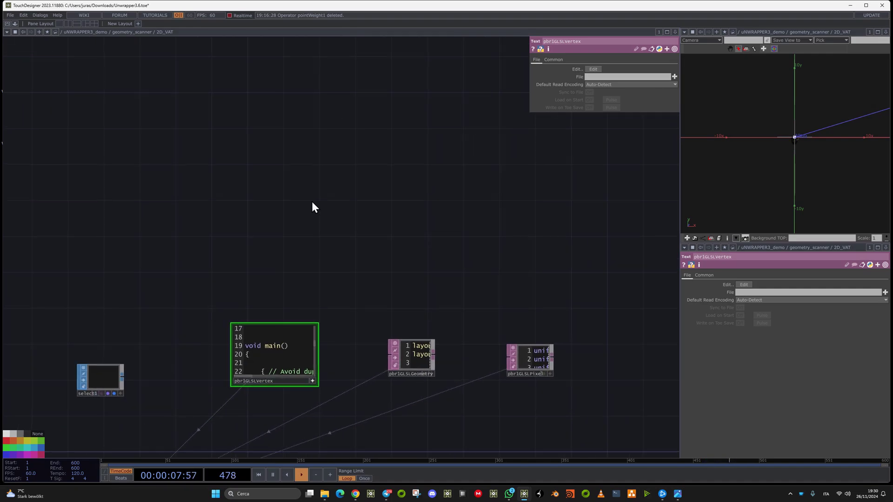
{"action": "scroll", "coordinate": [319, 331], "scroll_direction": "up", "scroll_amount": 5}
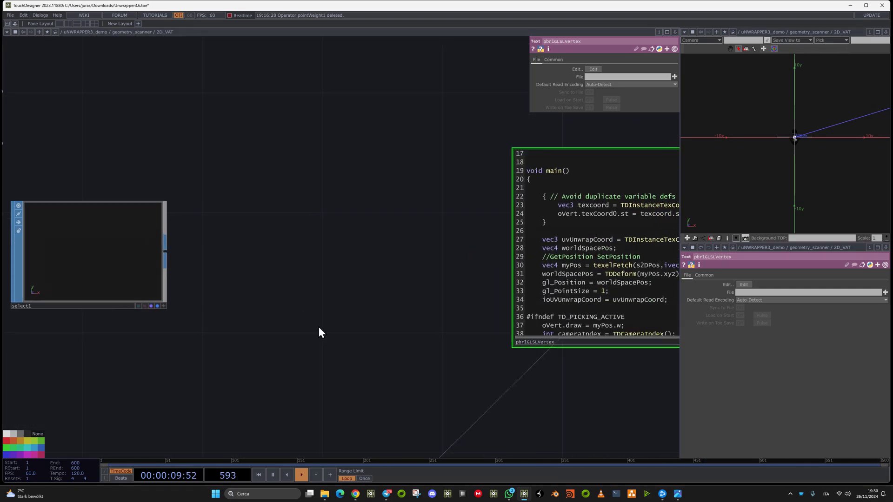
{"action": "left_click_drag", "start_coordinate": [319, 331], "coordinate": [66, 369]}
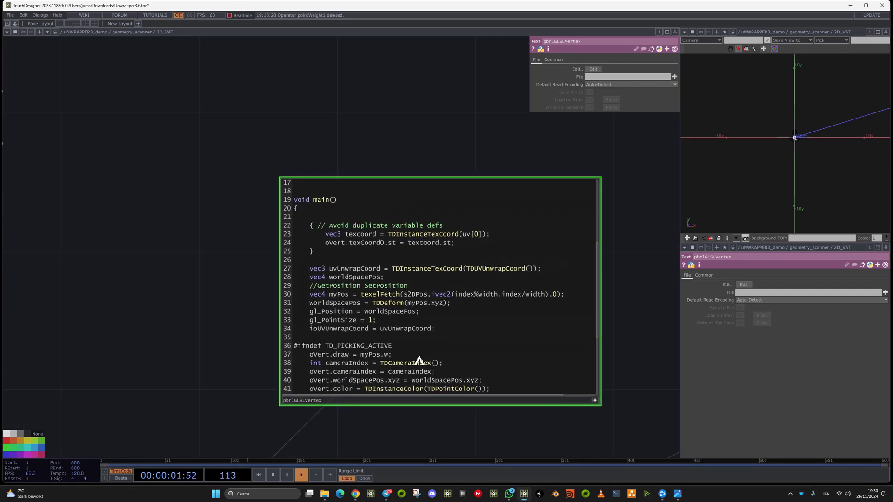
{"action": "scroll", "coordinate": [418, 360], "scroll_direction": "up", "scroll_amount": 6}
{"action": "left_click_drag", "start_coordinate": [309, 245], "coordinate": [356, 248]}
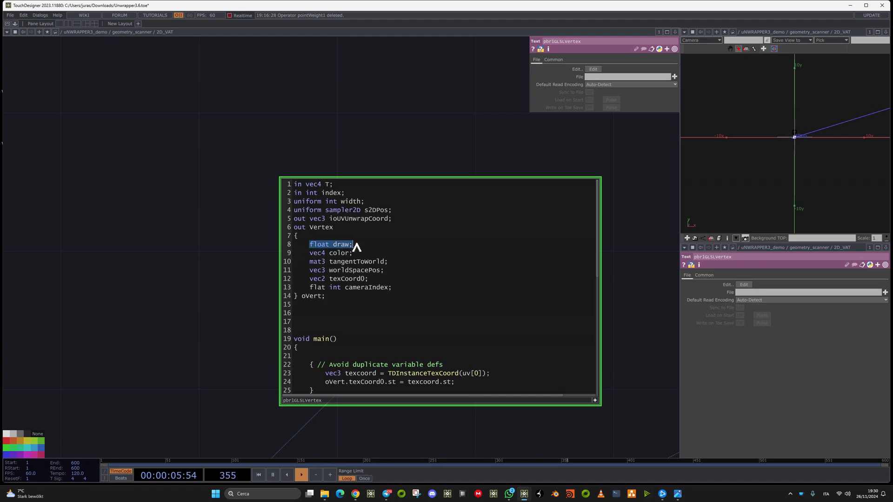
{"action": "left_click_drag", "start_coordinate": [344, 299], "coordinate": [276, 229]}
- Compare the in Vertex block of pbr1GLSLGeometry with the out Vertex block of pbr1GLSLVertex
{"action": "left_click_drag", "start_coordinate": [123, 305], "coordinate": [87, 313]}
{"action": "scroll", "coordinate": [88, 318], "scroll_direction": "down", "scroll_amount": 3}
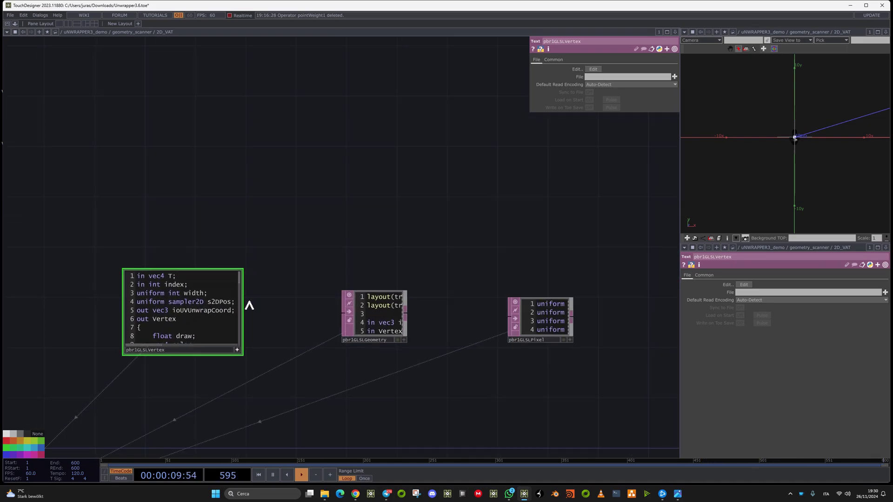
{"action": "scroll", "coordinate": [314, 305], "scroll_direction": "up", "scroll_amount": 4}
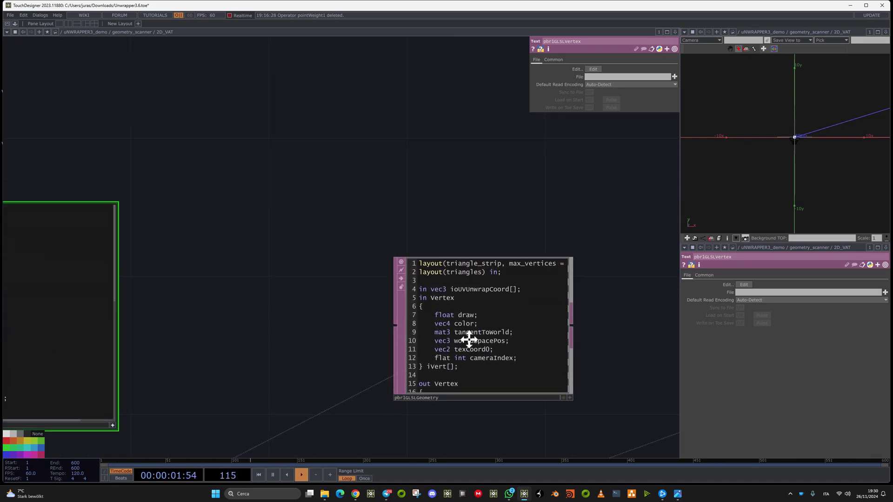
{"action": "scroll", "coordinate": [462, 339], "scroll_direction": "left", "scroll_amount": 5}
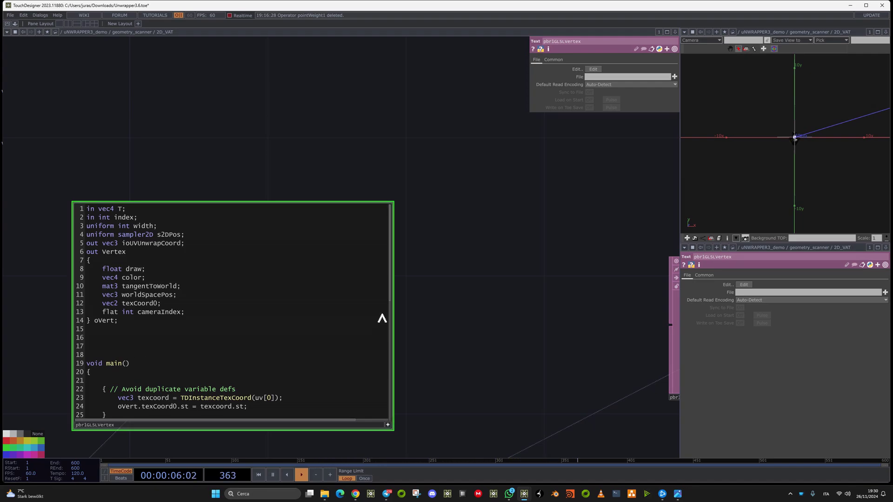
{"action": "scroll", "coordinate": [367, 164], "scroll_direction": "left", "scroll_amount": 2}
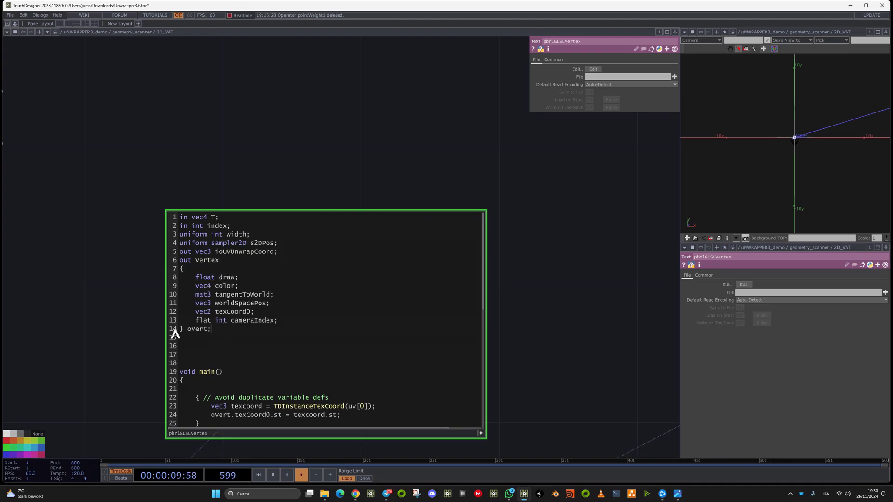
- Highlight pbr1GLSLVertex's out Vertex block, its member declarations and float draw, and inspect the main function that assigns them
{"action": "left_click_drag", "start_coordinate": [175, 335], "coordinate": [158, 263]}
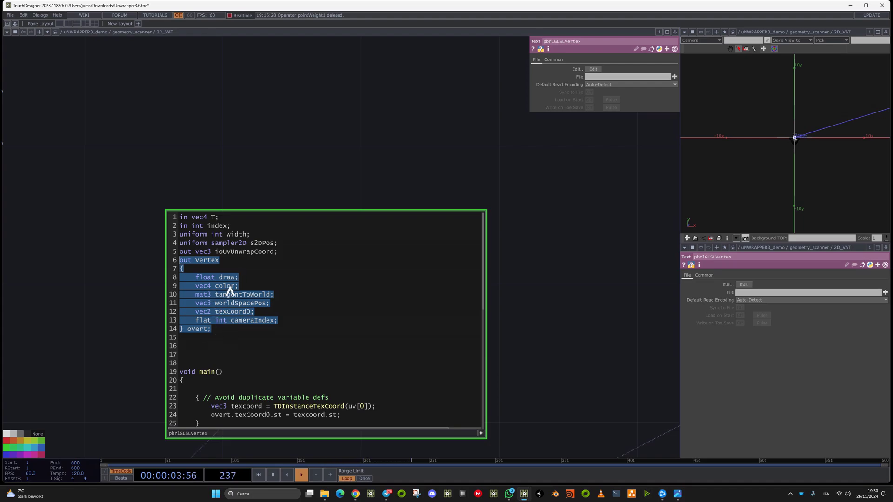
{"action": "left_click_drag", "start_coordinate": [283, 320], "coordinate": [155, 277]}
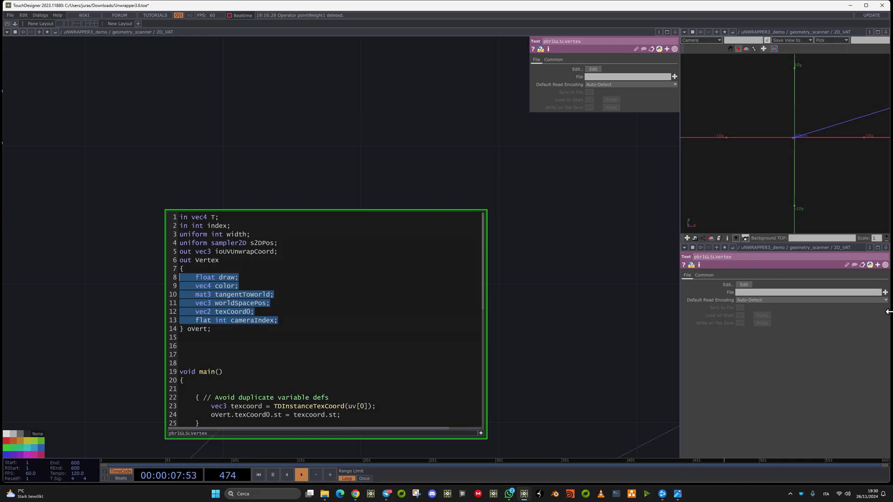
{"action": "double_click", "coordinate": [190, 278]}
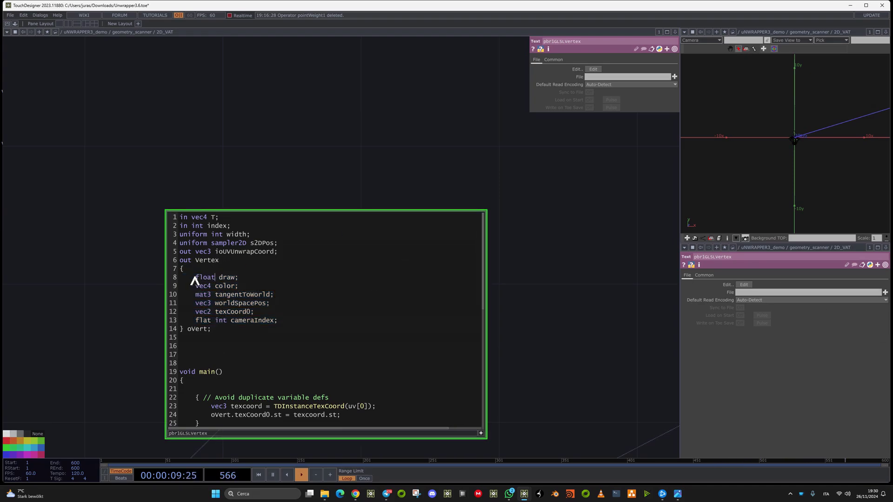
{"action": "left_click", "coordinate": [238, 278]}
{"action": "key", "text": "shift+Home"}
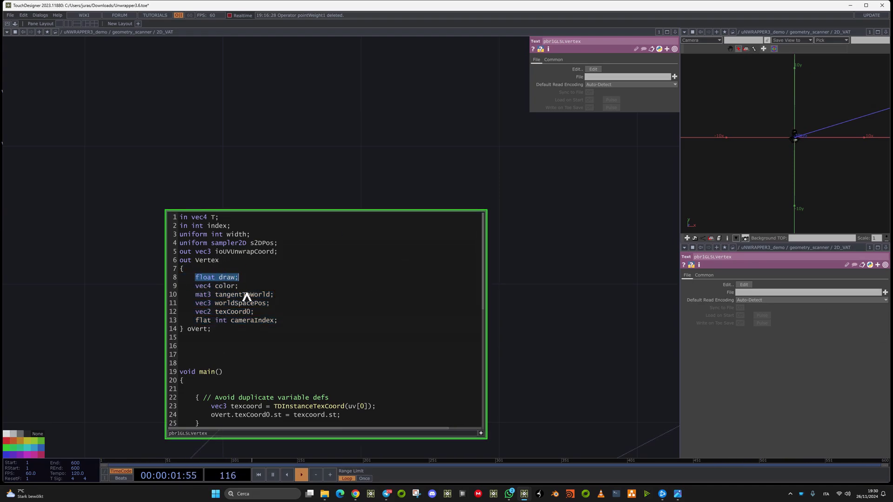
{"action": "scroll", "coordinate": [251, 302], "scroll_direction": "down", "scroll_amount": 6}
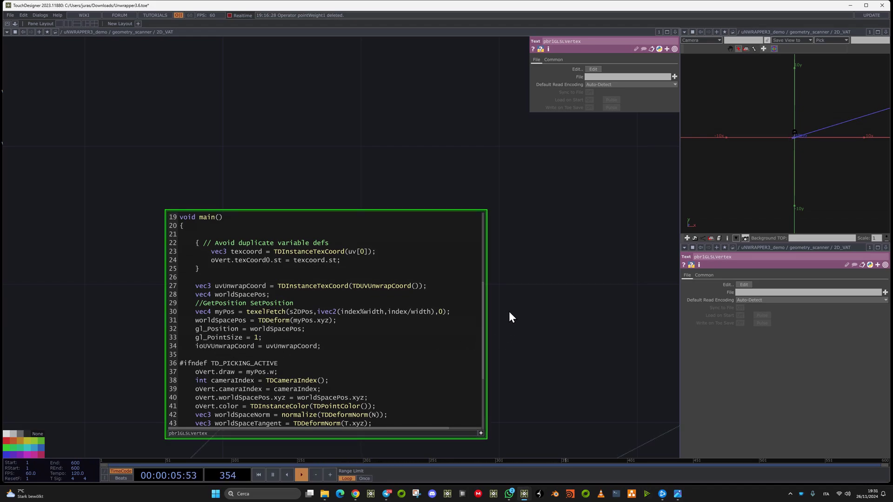
- Open pbr1GLSLGeometry's viewer in a separate window, maximize it and enlarge the code text
{"action": "left_click_drag", "start_coordinate": [515, 333], "coordinate": [488, 326]}
{"action": "scroll", "coordinate": [487, 326], "scroll_direction": "down", "scroll_amount": 3}
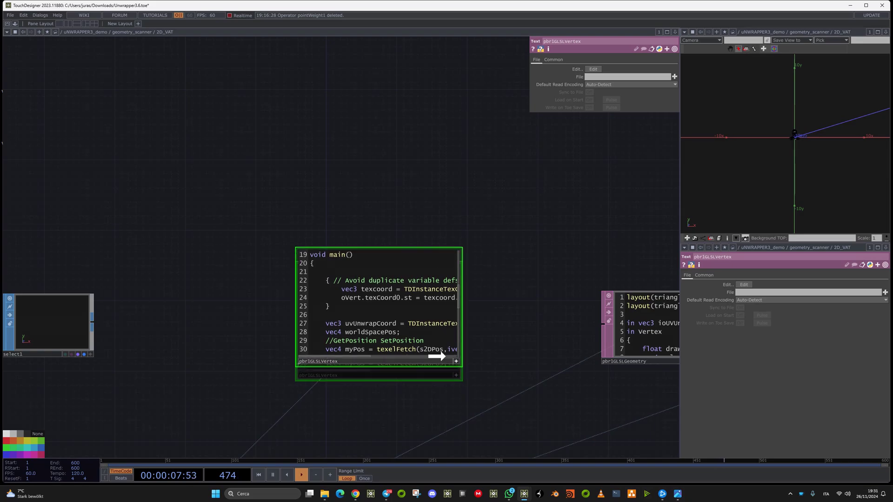
{"action": "left_click_drag", "start_coordinate": [425, 407], "coordinate": [230, 341]}
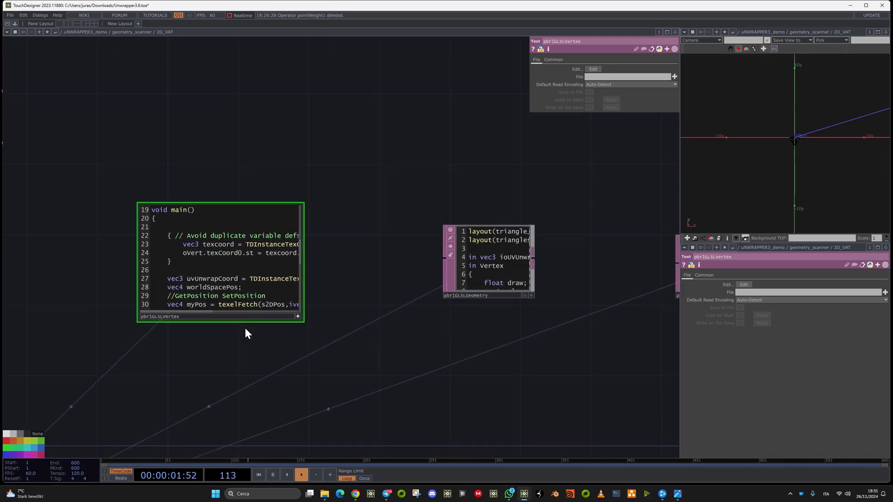
{"action": "right_click", "coordinate": [492, 253]}
{"action": "left_click", "coordinate": [505, 241]}
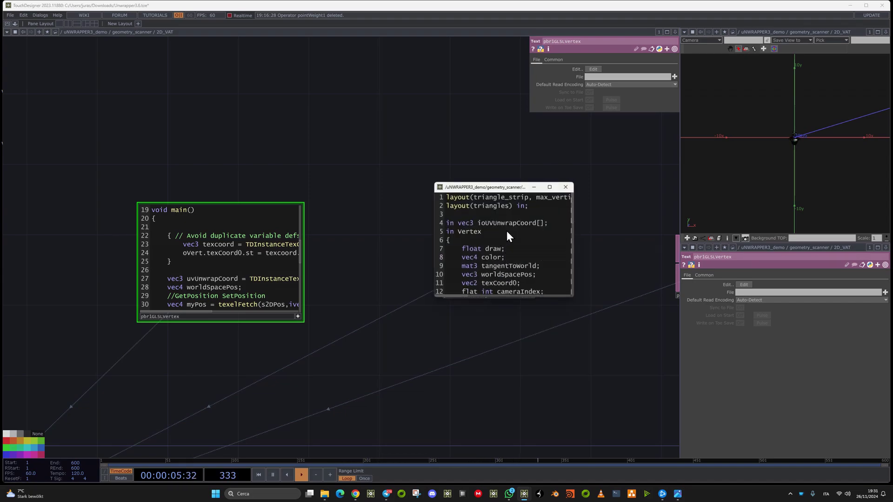
{"action": "left_click", "coordinate": [551, 186]}
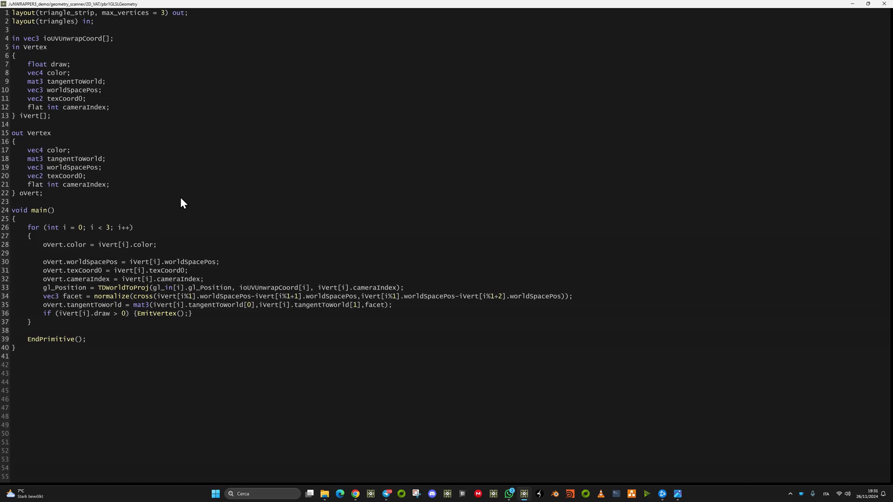
{"action": "scroll", "coordinate": [195, 183], "scroll_direction": "up", "scroll_amount": 5, "text": "ctrl"}
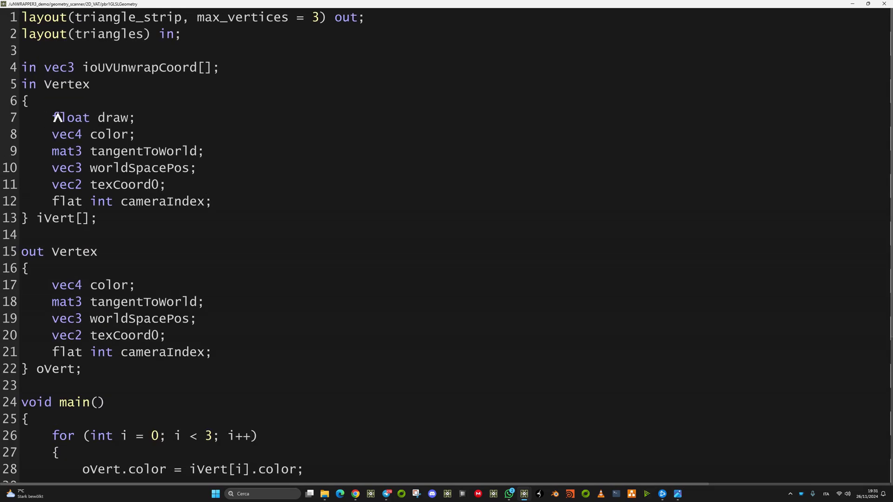
- Highlight float draw within the in Vertex block of pbr1GLSLGeometry and proceed to the main function
{"action": "left_click_drag", "start_coordinate": [54, 117], "coordinate": [137, 117]}
{"action": "mouse_move", "coordinate": [22, 84]}
{"action": "left_mouse_down"}
{"action": "mouse_move", "coordinate": [125, 88]}
{"action": "mouse_move", "coordinate": [130, 119]}
{"action": "left_mouse_up"}
{"action": "scroll", "coordinate": [121, 134], "scroll_direction": "down", "scroll_amount": 2}
{"action": "scroll", "coordinate": [121, 135], "scroll_direction": "down", "scroll_amount": 3}
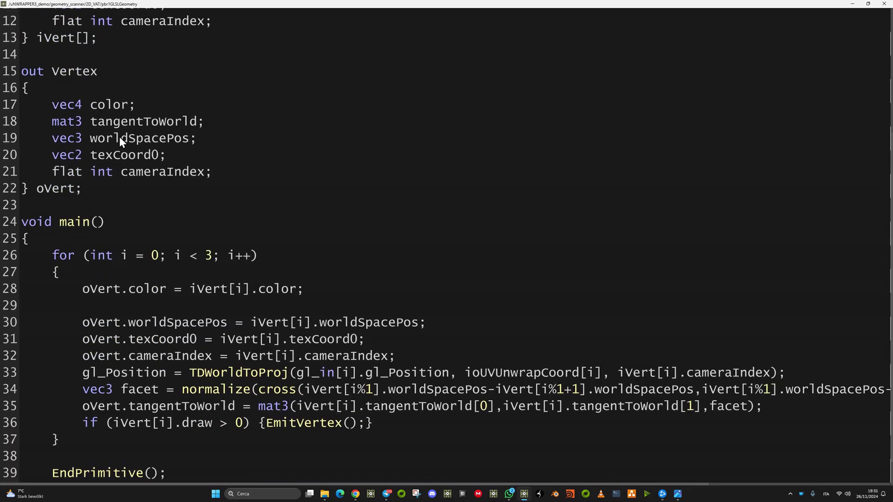
- Highlight the facet normal calculation on line 34 and the iVert[i].draw > 0 condition that emits vertices on line 36
{"action": "left_click_drag", "start_coordinate": [80, 356], "coordinate": [795, 357]}
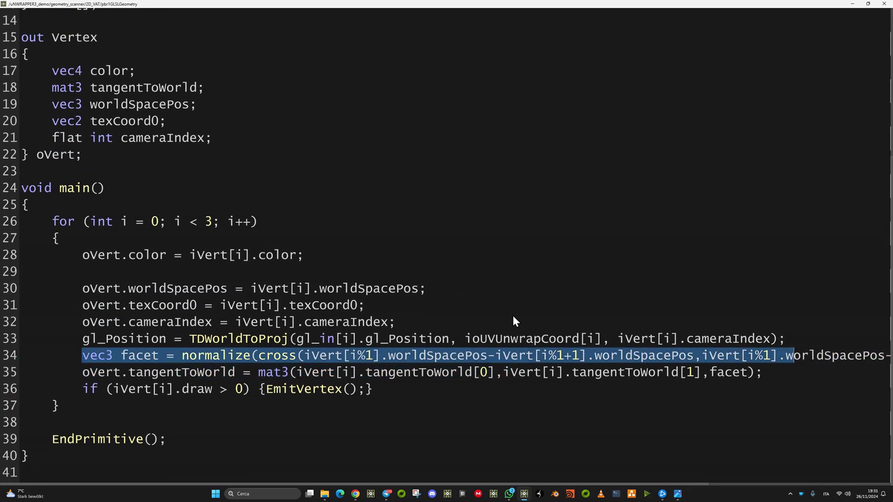
{"action": "left_click_drag", "start_coordinate": [373, 356], "coordinate": [351, 359]}
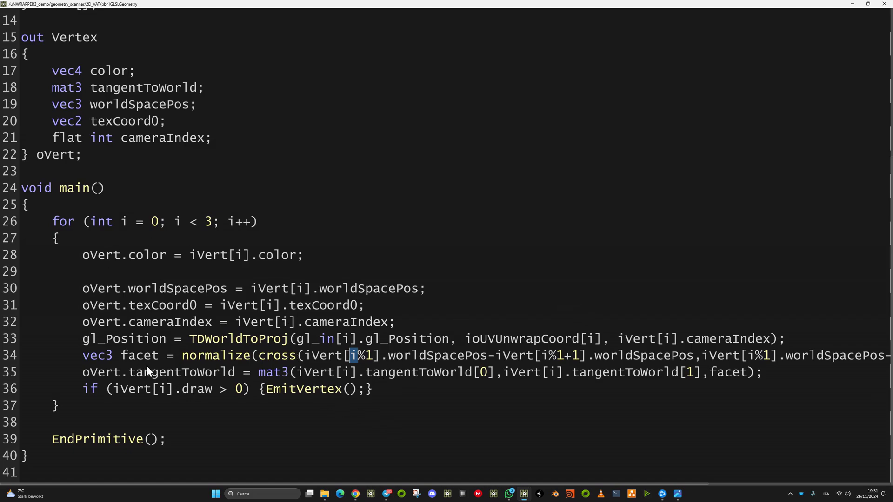
{"action": "left_click_drag", "start_coordinate": [79, 394], "coordinate": [490, 393]}
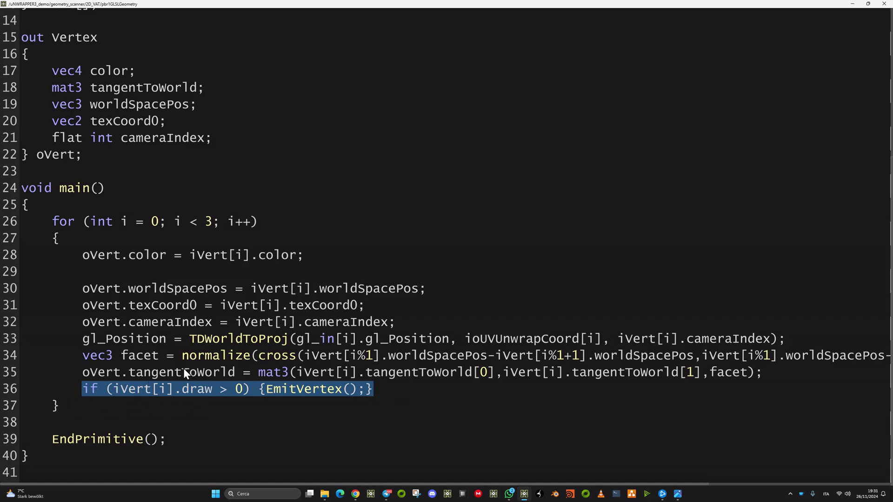
{"action": "left_click", "coordinate": [127, 355]}
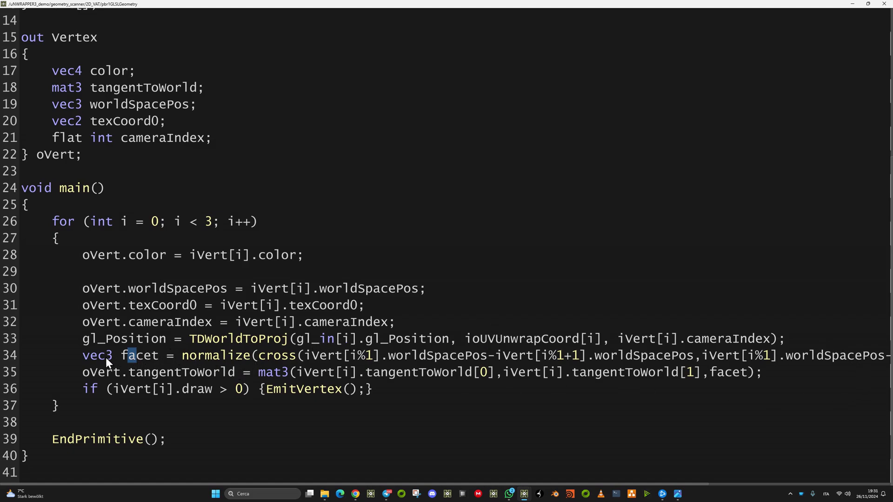
- Highlight the facet variable and line 36's draw > 0 emit condition in pbr1GLSLGeometry, tracing it back to float draw in the in Vertex block
{"action": "left_click_drag", "start_coordinate": [89, 357], "coordinate": [160, 356]}
{"action": "left_click_drag", "start_coordinate": [83, 390], "coordinate": [375, 391]}
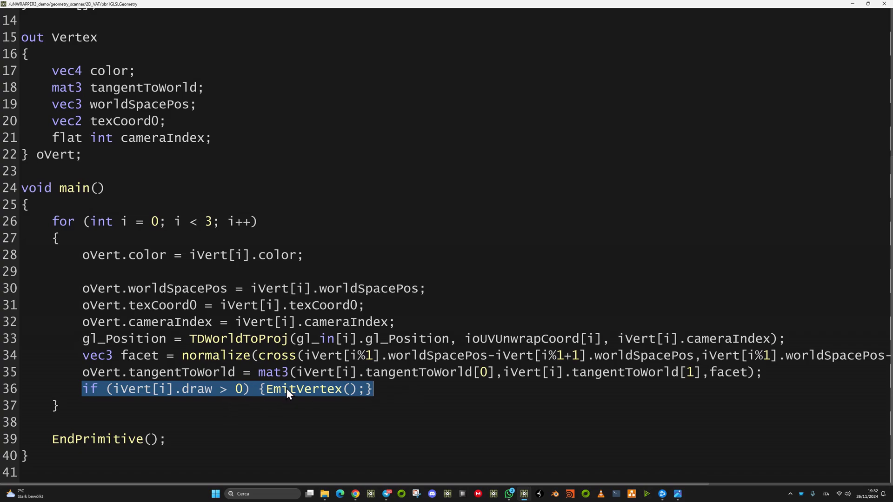
{"action": "left_click_drag", "start_coordinate": [110, 390], "coordinate": [298, 394]}
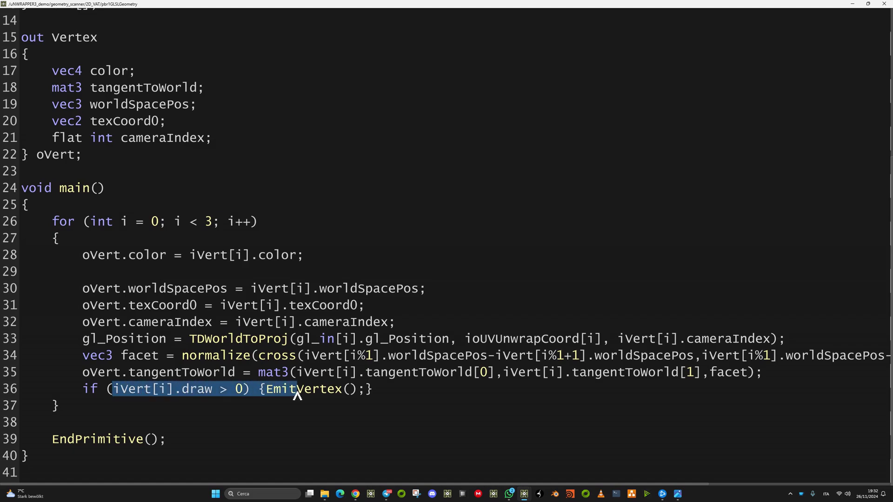
{"action": "left_click", "coordinate": [249, 390]}
{"action": "mouse_move", "coordinate": [118, 389]}
{"action": "left_mouse_down"}
{"action": "mouse_move", "coordinate": [220, 390]}
{"action": "mouse_move", "coordinate": [122, 390]}
{"action": "mouse_move", "coordinate": [177, 389]}
{"action": "left_mouse_up"}
{"action": "scroll", "coordinate": [139, 366], "scroll_direction": "up", "scroll_amount": 5}
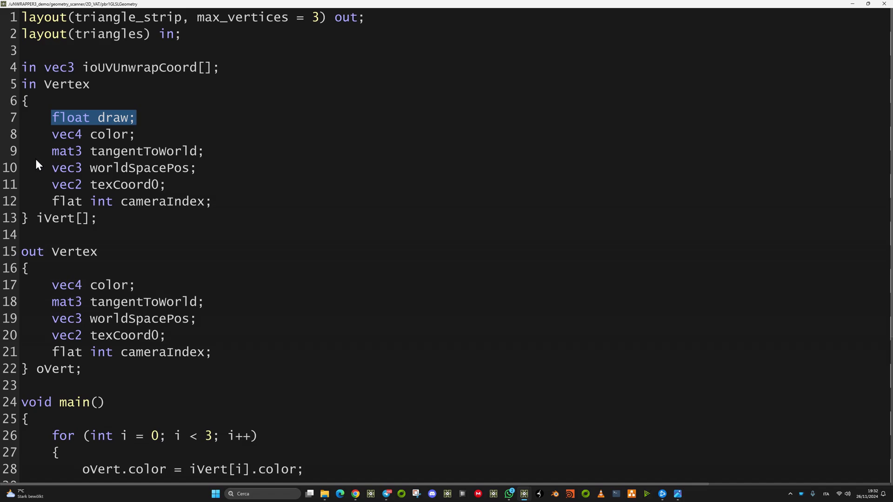
{"action": "scroll", "coordinate": [93, 137], "scroll_direction": "down", "scroll_amount": 3}
{"action": "scroll", "coordinate": [298, 409], "scroll_direction": "down", "scroll_amount": 2}
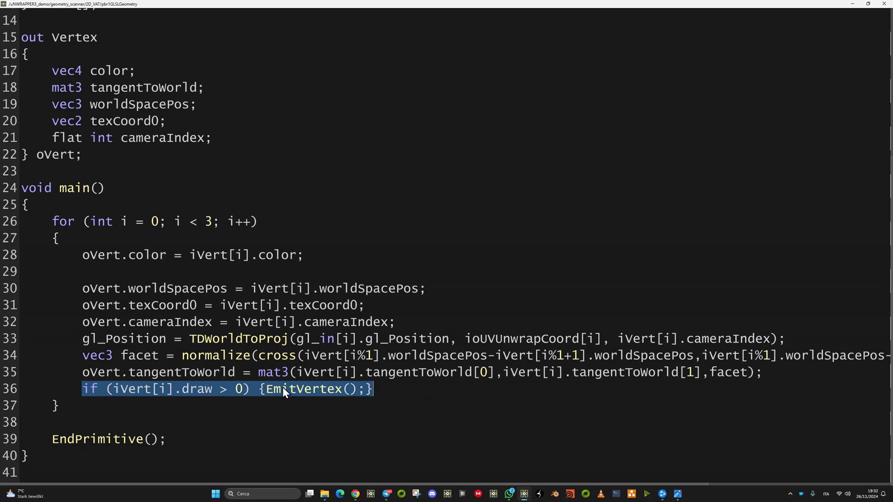
- Minimize the shader code window and go up to the geometry_scanner network to show the effect and reorder1 operators
{"action": "left_click", "coordinate": [853, 3]}
{"action": "scroll", "coordinate": [267, 317], "scroll_direction": "down", "scroll_amount": 6}
{"action": "left_click_drag", "start_coordinate": [432, 243], "coordinate": [603, 90]}
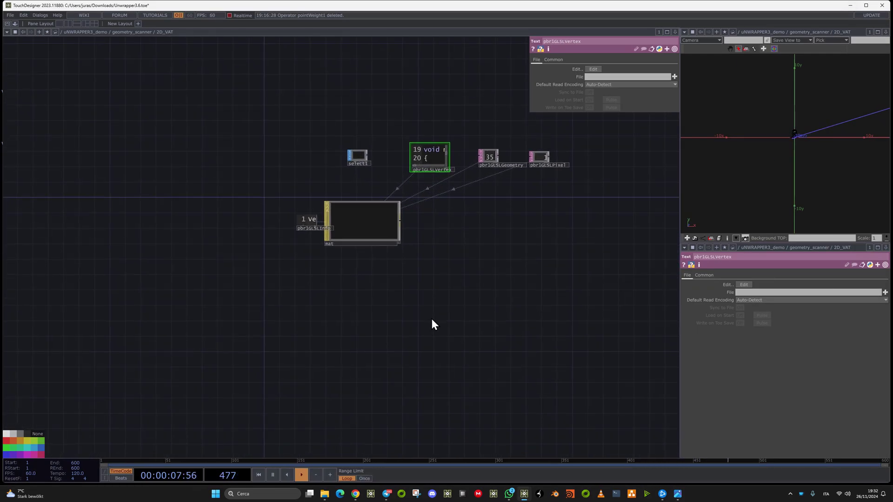
{"action": "key", "text": "u"}
{"action": "left_click_drag", "start_coordinate": [322, 276], "coordinate": [522, 405]}
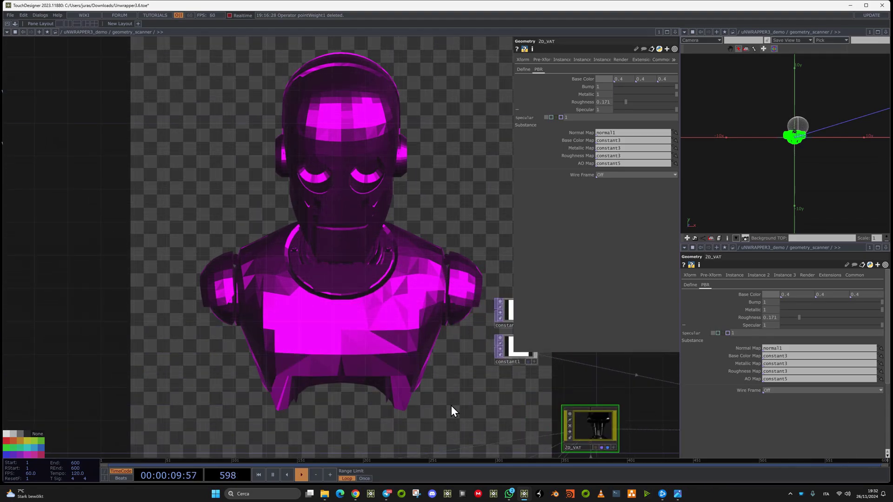
{"action": "left_click_drag", "start_coordinate": [279, 425], "coordinate": [274, 200]}
{"action": "left_click_drag", "start_coordinate": [203, 370], "coordinate": [229, 356]}
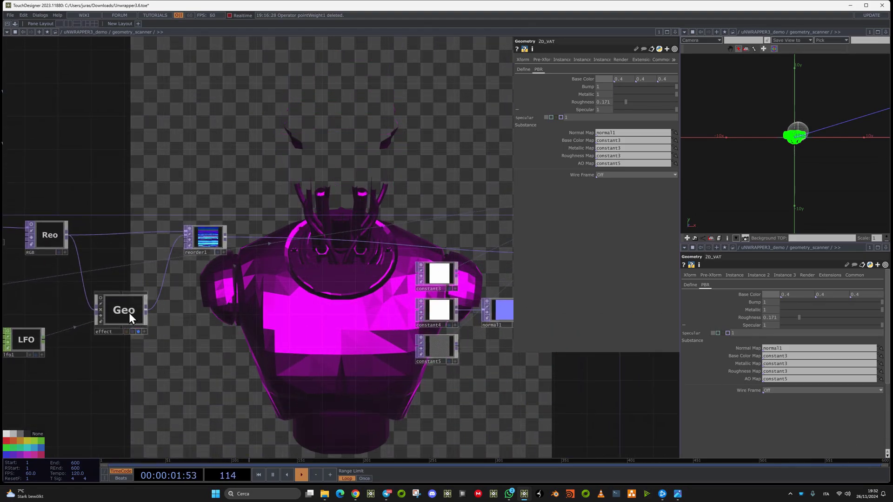
- Inspect the green bust upright in the 3D geometry viewer and compare it with the sliced render behind the network
{"action": "right_click", "coordinate": [727, 55]}
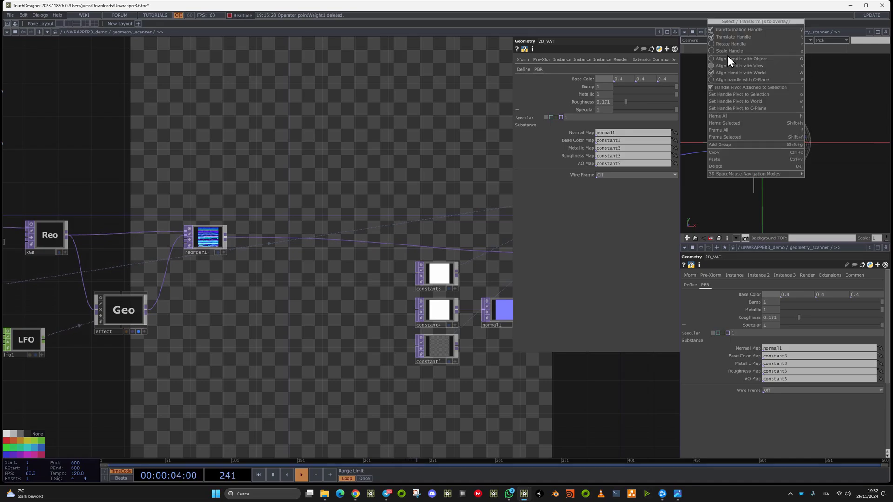
{"action": "left_click", "coordinate": [854, 64]}
{"action": "left_click", "coordinate": [730, 49]}
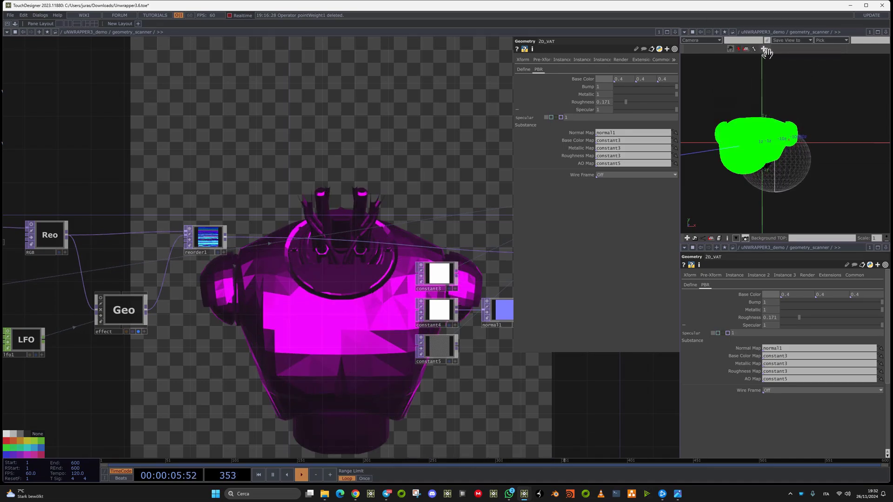
{"action": "left_click_drag", "start_coordinate": [752, 83], "coordinate": [797, 206]}
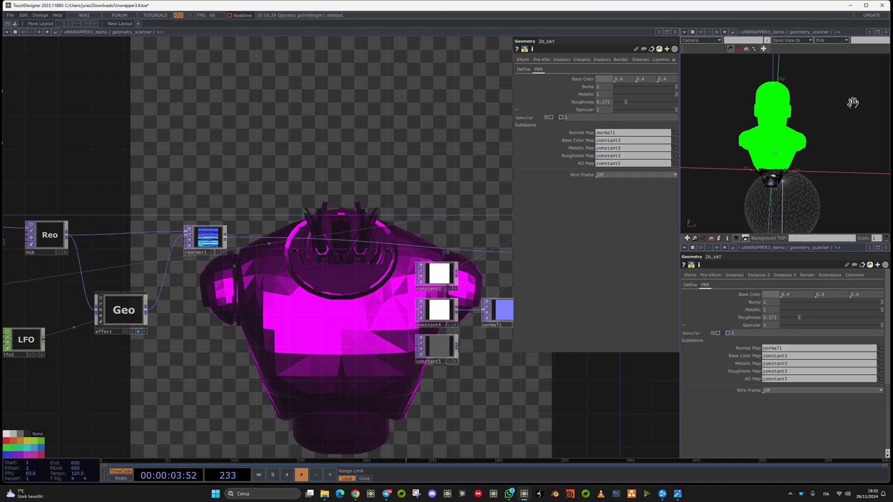
{"action": "left_click_drag", "start_coordinate": [141, 262], "coordinate": [246, 227]}
{"action": "left_click_drag", "start_coordinate": [409, 261], "coordinate": [253, 295]}
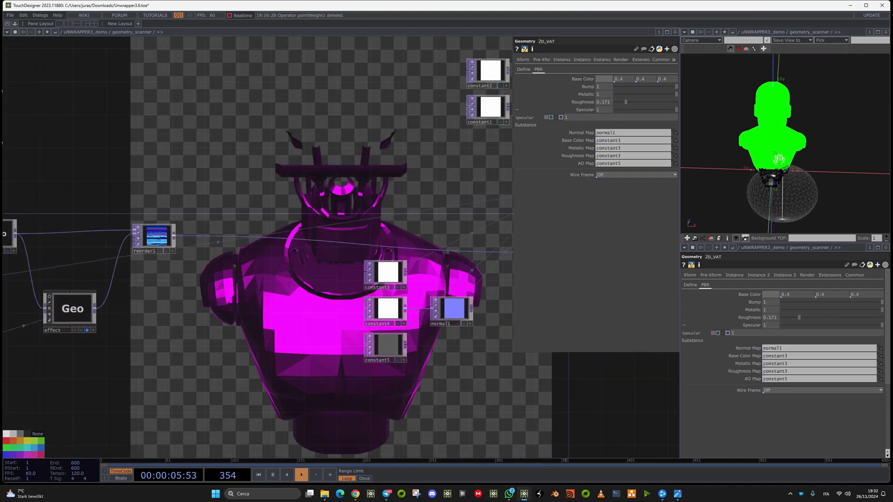
- Go up to the uNWRAPPER3_demo network and open the Geometry Spray container Billboard_draw_with_primitives in a separate, maximized viewer
{"action": "scroll", "coordinate": [380, 187], "scroll_direction": "down", "scroll_amount": 6}
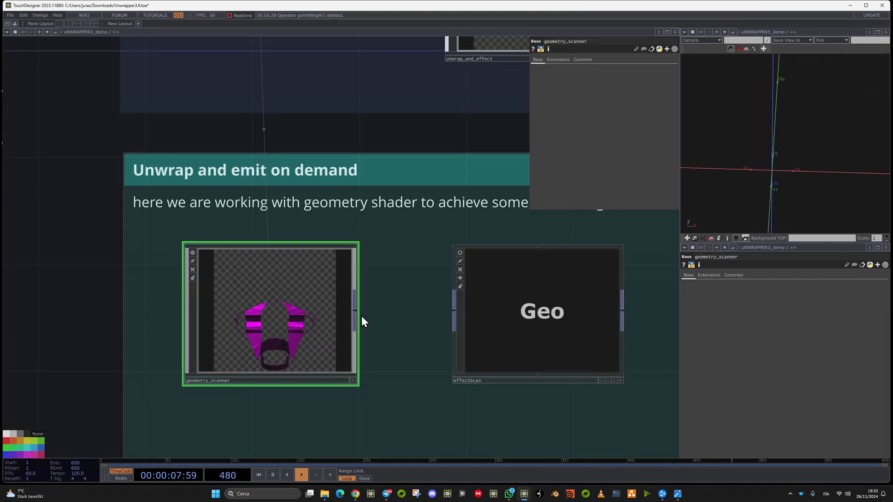
{"action": "left_click_drag", "start_coordinate": [412, 265], "coordinate": [217, 258]}
{"action": "scroll", "coordinate": [93, 353], "scroll_direction": "down", "scroll_amount": 4}
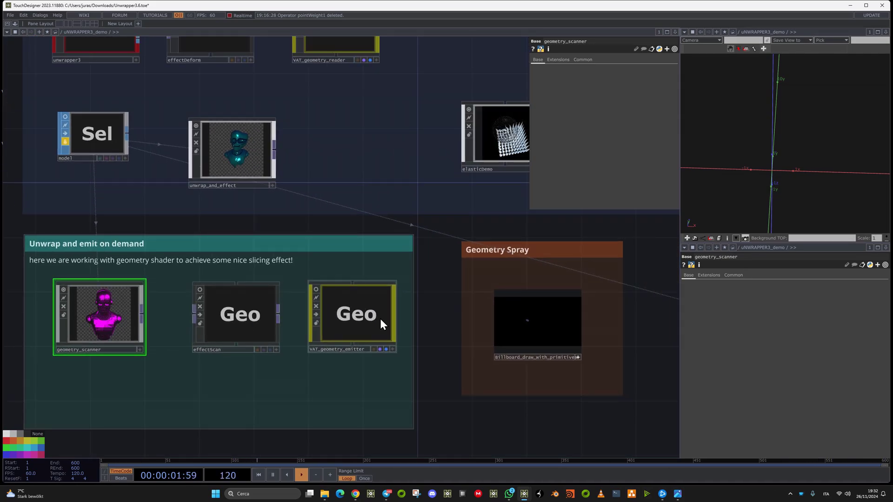
{"action": "left_click_drag", "start_coordinate": [452, 390], "coordinate": [303, 375]}
{"action": "scroll", "coordinate": [476, 344], "scroll_direction": "up", "scroll_amount": 4}
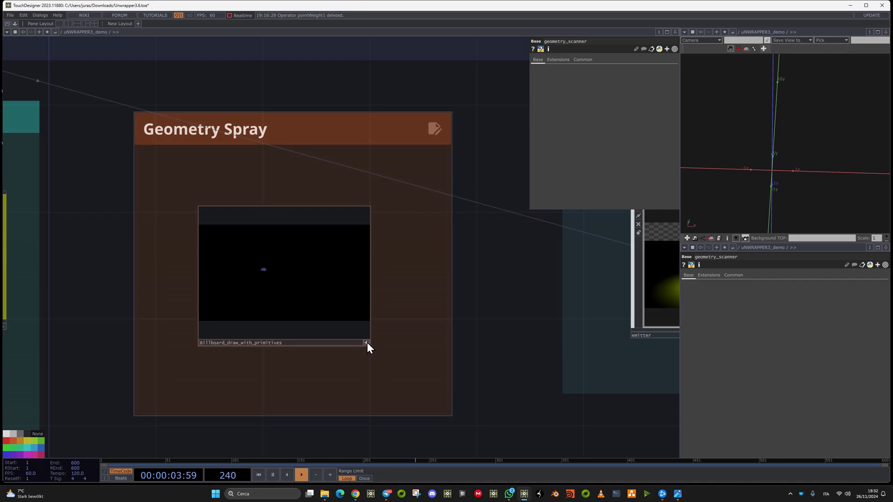
{"action": "right_click", "coordinate": [289, 298]}
{"action": "left_click", "coordinate": [294, 243]}
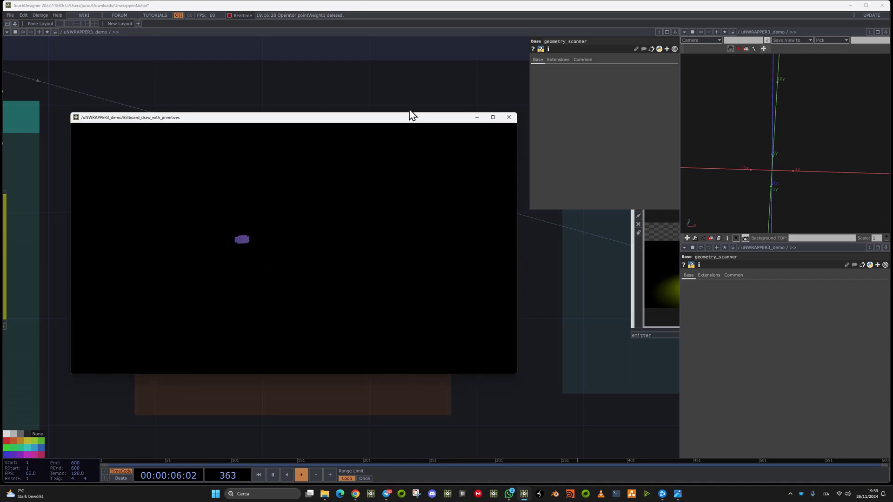
{"action": "left_click", "coordinate": [492, 118]}
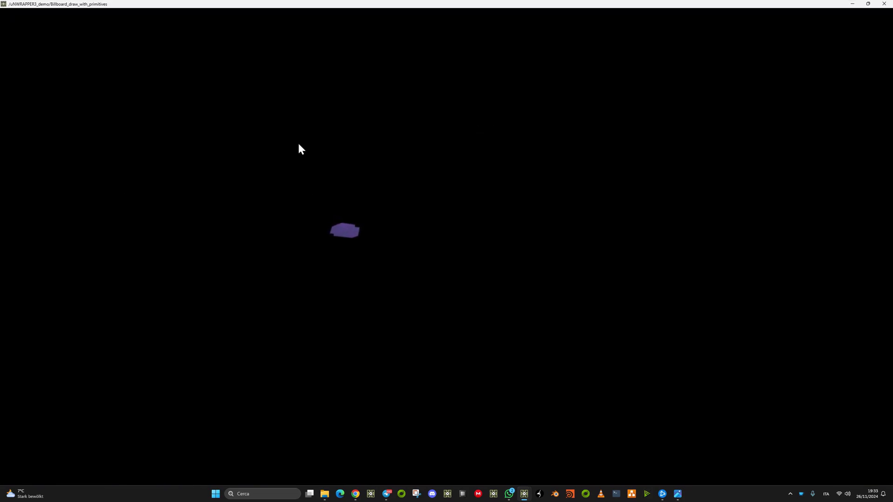
- Paint a face with two ringed eyes, pupils, ears, a nose with nostrils and a smiling mouth, and clear the drawing
{"action": "mouse_move", "coordinate": [327, 105]}
{"action": "left_mouse_down"}
{"action": "mouse_move", "coordinate": [332, 219]}
{"action": "mouse_move", "coordinate": [416, 158]}
{"action": "mouse_move", "coordinate": [538, 241]}
{"action": "mouse_move", "coordinate": [512, 73]}
{"action": "mouse_move", "coordinate": [372, 167]}
{"action": "mouse_move", "coordinate": [376, 150]}
{"action": "left_mouse_up"}
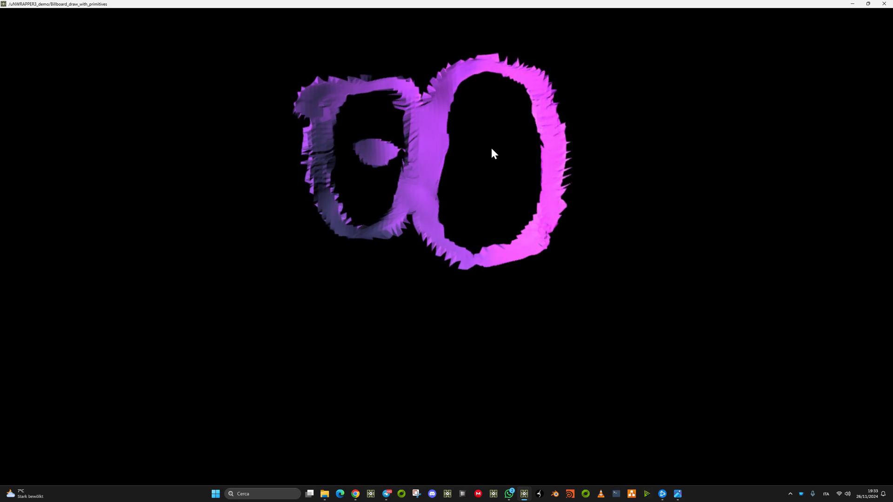
{"action": "left_click_drag", "start_coordinate": [484, 160], "coordinate": [498, 163]}
{"action": "mouse_move", "coordinate": [208, 153]}
{"action": "left_mouse_down"}
{"action": "mouse_move", "coordinate": [239, 70]}
{"action": "mouse_move", "coordinate": [220, 152]}
{"action": "mouse_move", "coordinate": [196, 51]}
{"action": "mouse_move", "coordinate": [210, 99]}
{"action": "mouse_move", "coordinate": [163, 56]}
{"action": "mouse_move", "coordinate": [181, 105]}
{"action": "mouse_move", "coordinate": [161, 68]}
{"action": "left_mouse_up"}
{"action": "mouse_move", "coordinate": [578, 61]}
{"action": "left_mouse_down"}
{"action": "mouse_move", "coordinate": [603, 90]}
{"action": "mouse_move", "coordinate": [595, 97]}
{"action": "mouse_move", "coordinate": [690, 69]}
{"action": "mouse_move", "coordinate": [649, 162]}
{"action": "mouse_move", "coordinate": [610, 134]}
{"action": "mouse_move", "coordinate": [676, 80]}
{"action": "mouse_move", "coordinate": [617, 125]}
{"action": "mouse_move", "coordinate": [622, 86]}
{"action": "left_mouse_up"}
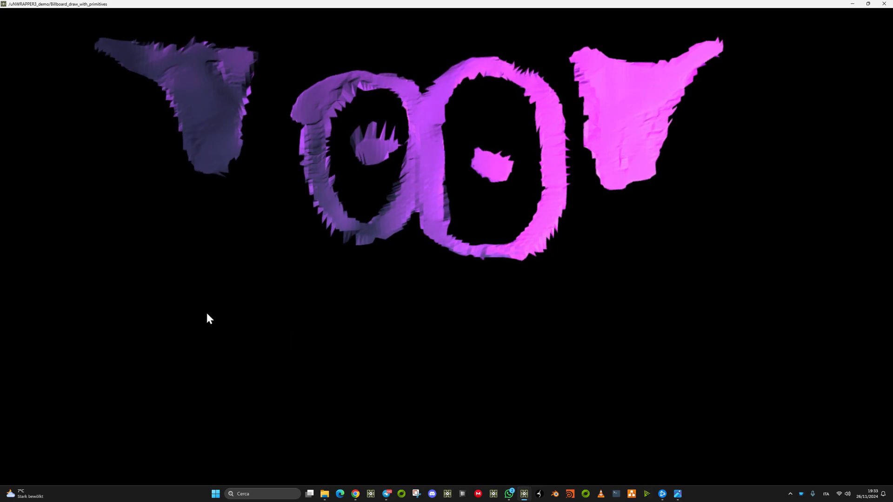
{"action": "mouse_move", "coordinate": [395, 286]}
{"action": "left_mouse_down"}
{"action": "mouse_move", "coordinate": [370, 295]}
{"action": "mouse_move", "coordinate": [406, 273]}
{"action": "mouse_move", "coordinate": [448, 305]}
{"action": "mouse_move", "coordinate": [495, 302]}
{"action": "mouse_move", "coordinate": [449, 294]}
{"action": "left_mouse_up"}
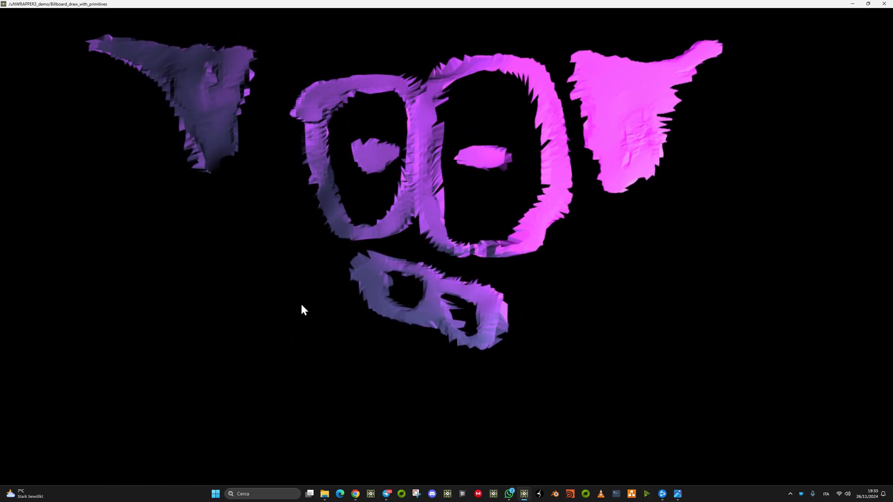
{"action": "mouse_move", "coordinate": [323, 266]}
{"action": "left_mouse_down"}
{"action": "mouse_move", "coordinate": [319, 345]}
{"action": "mouse_move", "coordinate": [556, 365]}
{"action": "mouse_move", "coordinate": [554, 336]}
{"action": "mouse_move", "coordinate": [347, 399]}
{"action": "mouse_move", "coordinate": [324, 344]}
{"action": "mouse_move", "coordinate": [520, 414]}
{"action": "mouse_move", "coordinate": [348, 401]}
{"action": "mouse_move", "coordinate": [473, 424]}
{"action": "mouse_move", "coordinate": [560, 359]}
{"action": "left_mouse_up"}
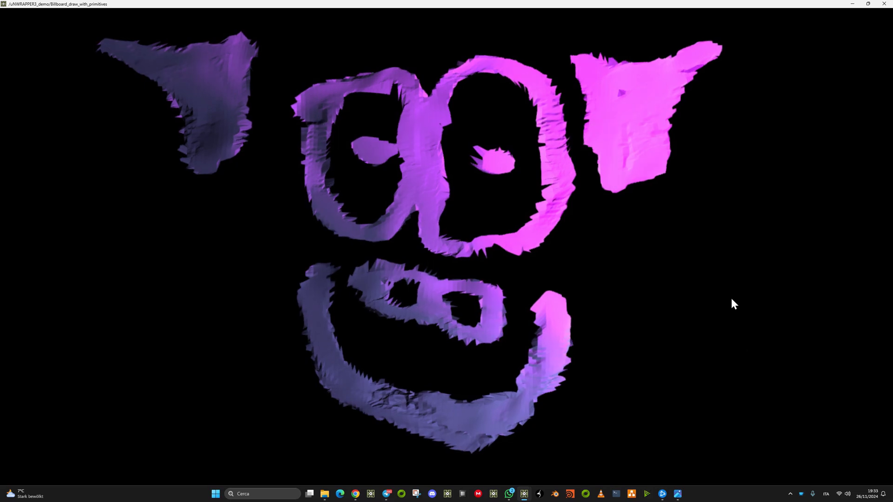
{"action": "right_click", "coordinate": [500, 329]}
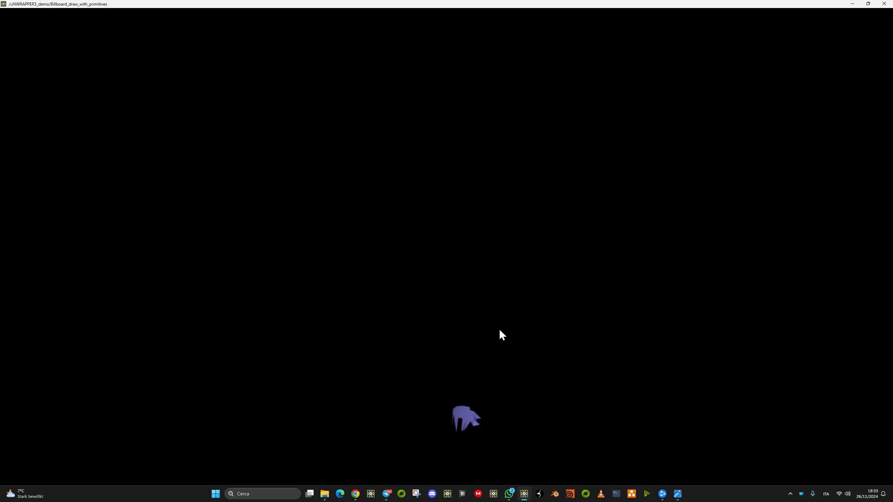
- Close the viewer window and enter the Billboard_draw_with_primitives network, framing its whole operator chain
{"action": "left_click", "coordinate": [885, 3]}
{"action": "left_click", "coordinate": [289, 296]}
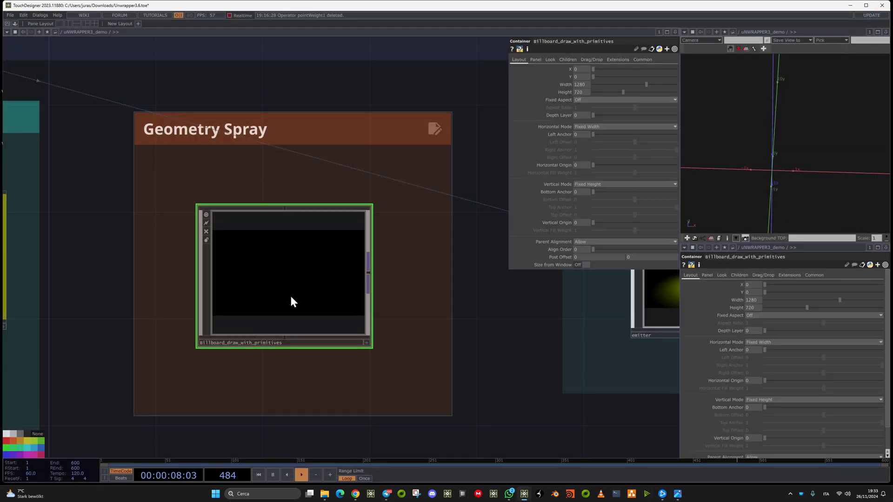
{"action": "key", "text": "i"}
{"action": "scroll", "coordinate": [292, 305], "scroll_direction": "down", "scroll_amount": 5}
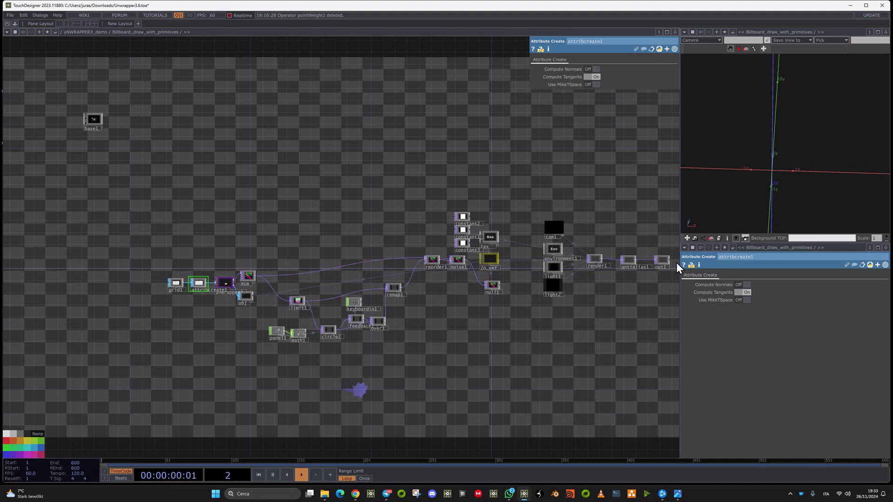
- Examine how circle2 feeds the feedback1 and over1 loop that accumulates the brush strokes
{"action": "scroll", "coordinate": [259, 288], "scroll_direction": "up", "scroll_amount": 3}
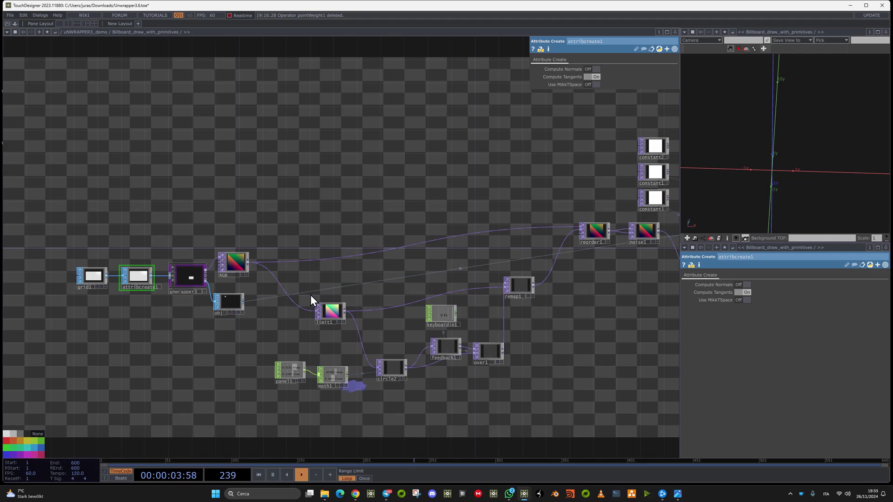
{"action": "scroll", "coordinate": [415, 403], "scroll_direction": "up", "scroll_amount": 6}
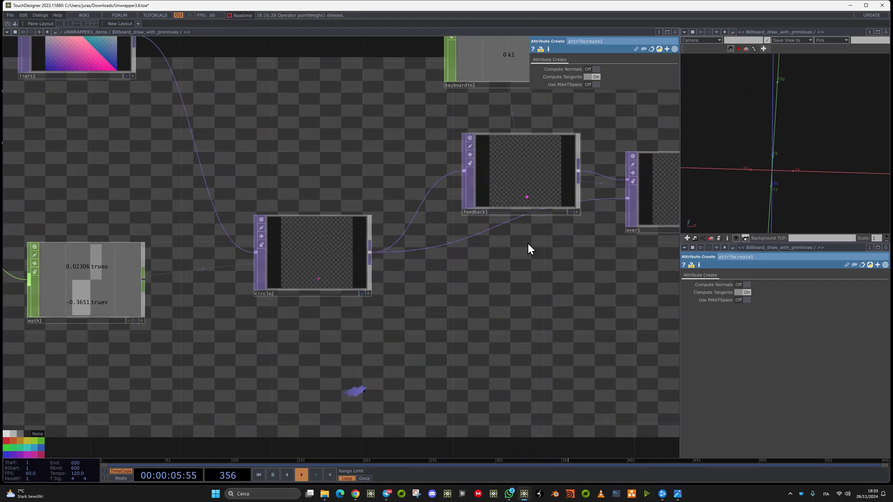
{"action": "scroll", "coordinate": [534, 188], "scroll_direction": "up", "scroll_amount": 4}
{"action": "scroll", "coordinate": [379, 266], "scroll_direction": "down", "scroll_amount": 3}
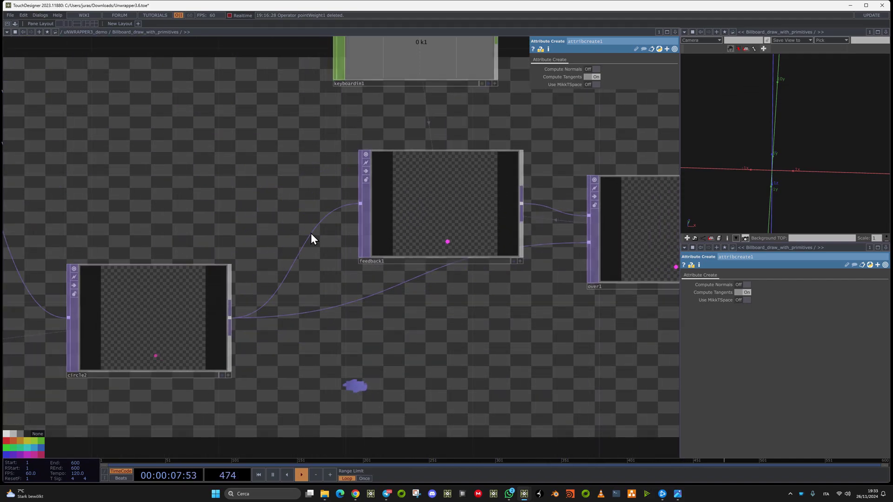
{"action": "left_click_drag", "start_coordinate": [436, 305], "coordinate": [402, 295]}
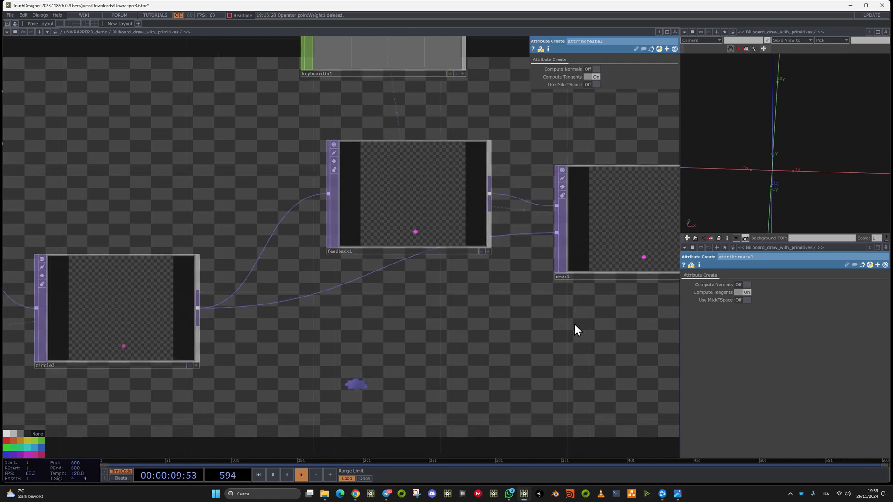
{"action": "left_click_drag", "start_coordinate": [543, 287], "coordinate": [346, 297]}
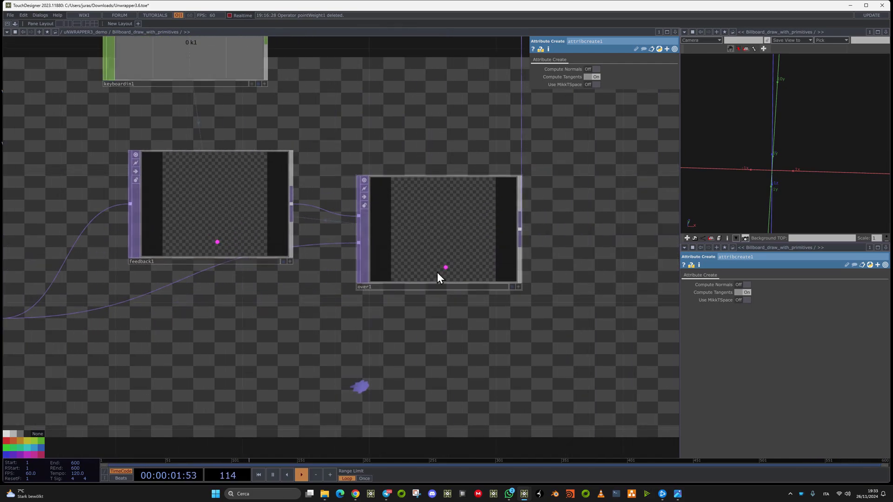
- Select grid1 at the start of the chain to inspect its rows, columns and size parameters
{"action": "scroll", "coordinate": [252, 378], "scroll_direction": "down", "scroll_amount": 6}
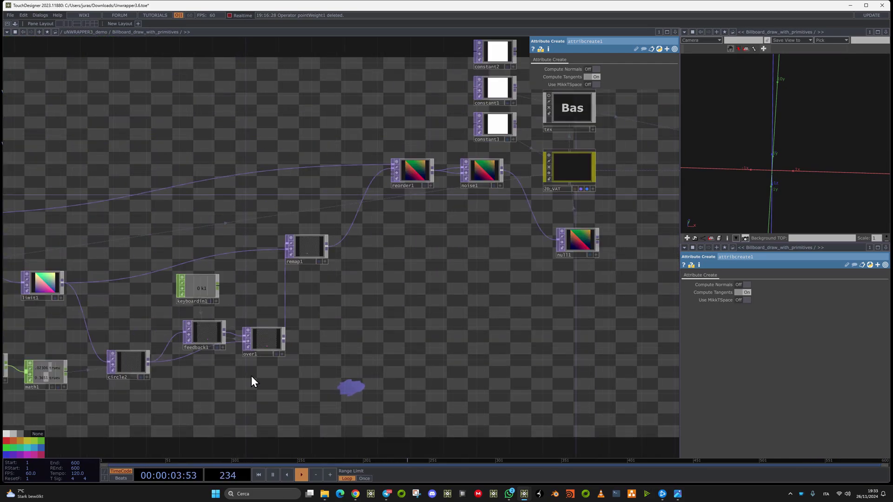
{"action": "left_click_drag", "start_coordinate": [398, 317], "coordinate": [626, 317]}
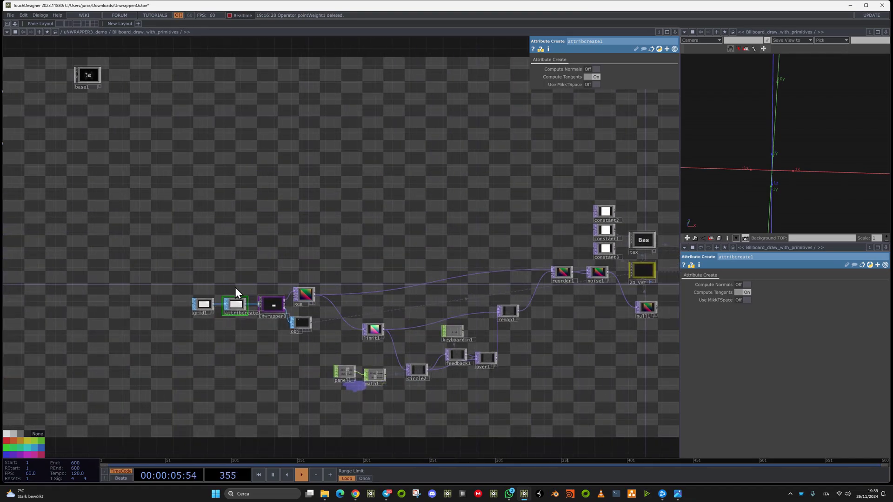
{"action": "scroll", "coordinate": [291, 287], "scroll_direction": "up", "scroll_amount": 6}
{"action": "left_click_drag", "start_coordinate": [209, 347], "coordinate": [626, 295]}
{"action": "scroll", "coordinate": [389, 304], "scroll_direction": "up", "scroll_amount": 3}
{"action": "left_click", "coordinate": [348, 325]}
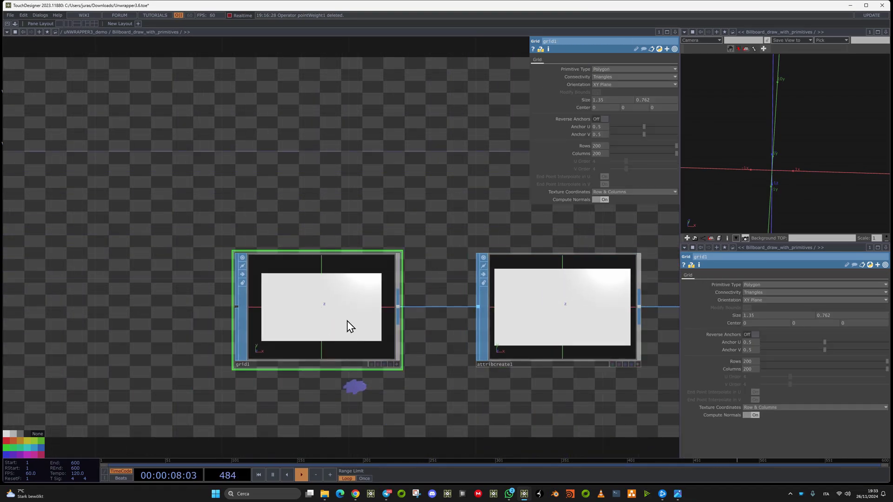
- Select circle2, feedback1, over1 and keyboardin1 together and move the group down, away from limit1 and remap1
{"action": "scroll", "coordinate": [347, 320], "scroll_direction": "down", "scroll_amount": 5}
{"action": "left_click_drag", "start_coordinate": [262, 313], "coordinate": [5, 187]}
{"action": "left_click_drag", "start_coordinate": [431, 366], "coordinate": [295, 412]}
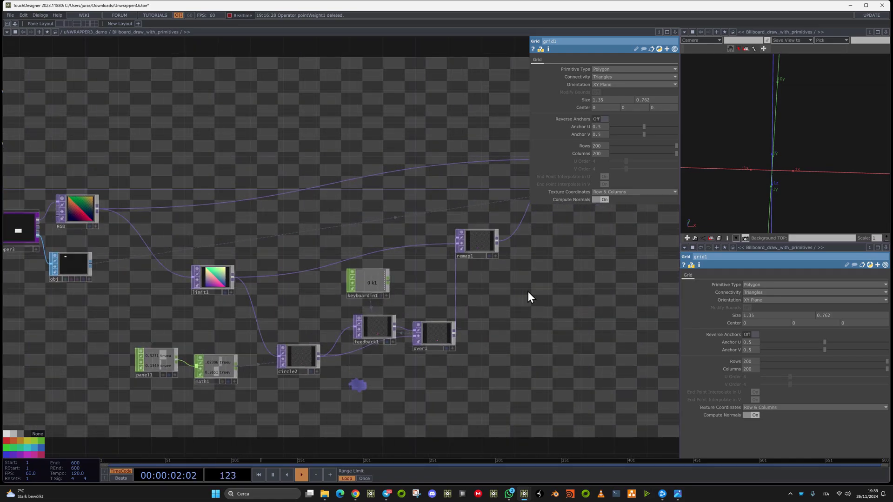
{"action": "left_click_drag", "start_coordinate": [488, 290], "coordinate": [454, 320]}
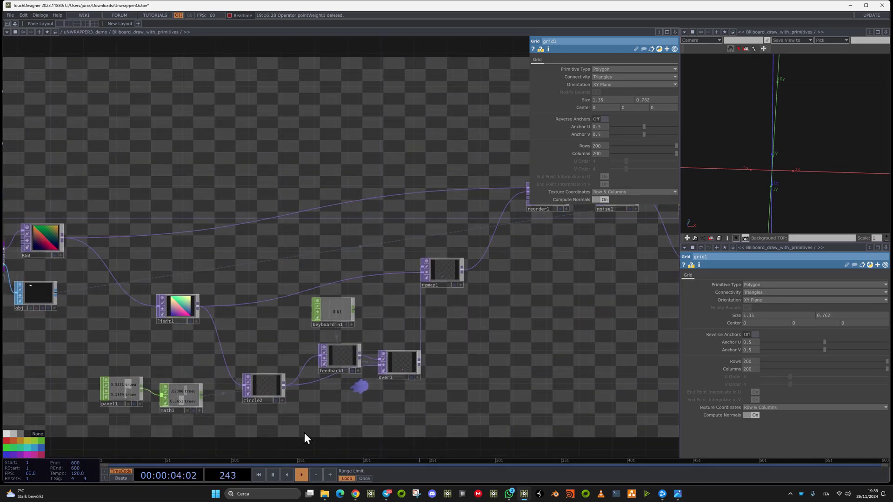
{"action": "right_click_drag", "start_coordinate": [251, 316], "coordinate": [413, 417]}
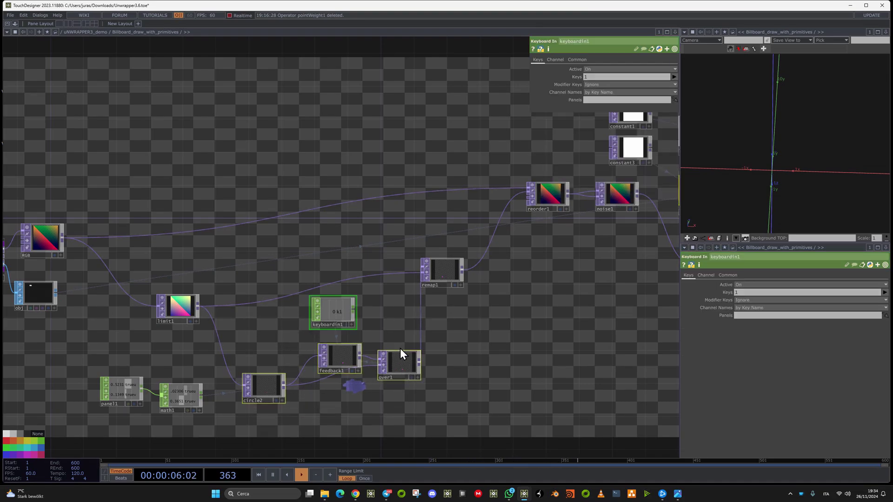
{"action": "left_click_drag", "start_coordinate": [400, 364], "coordinate": [439, 407]}
{"action": "left_click_drag", "start_coordinate": [338, 341], "coordinate": [349, 355]}
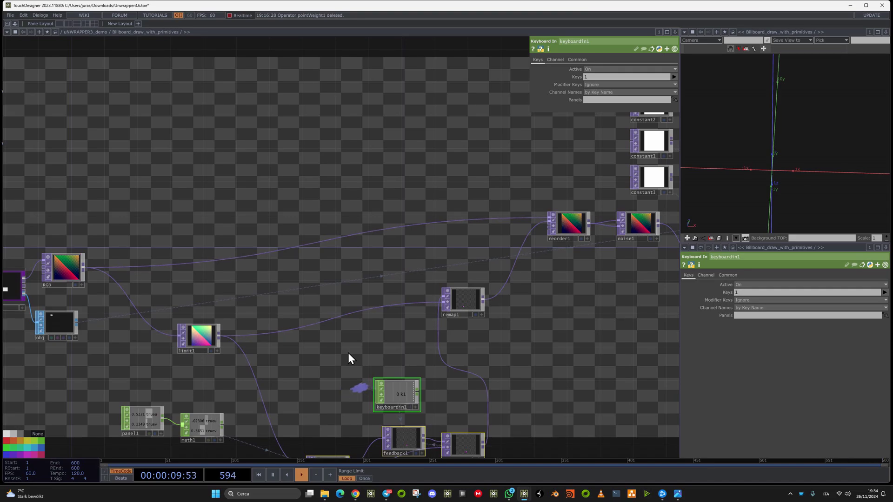
- Create a Circle TOP and place it above the wire between limit1 and remap1
{"action": "left_click_drag", "start_coordinate": [350, 358], "coordinate": [332, 319]}
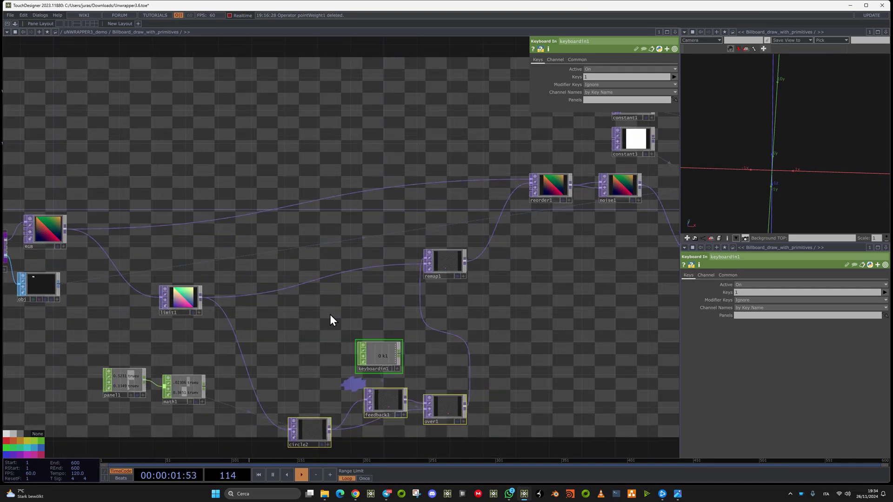
{"action": "left_click", "coordinate": [444, 263]}
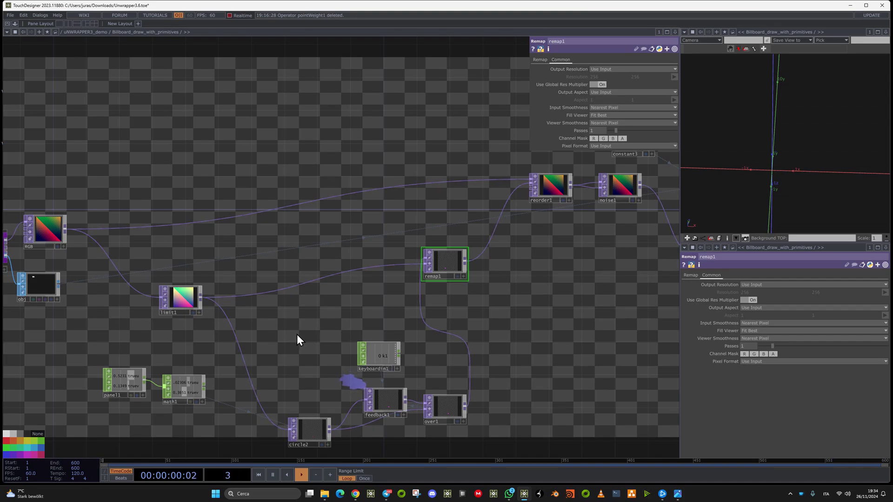
{"action": "key", "text": "Tab"}
{"action": "type", "text": "ci"}
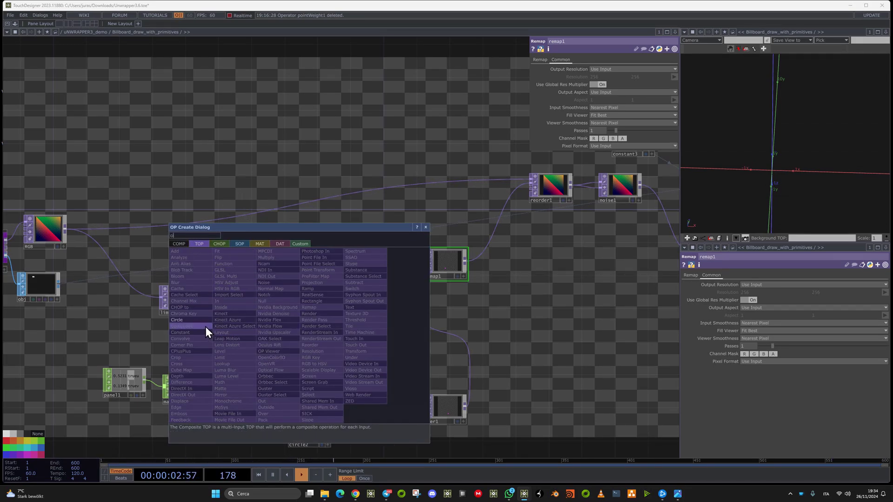
{"action": "left_click", "coordinate": [179, 320]}
{"action": "left_click", "coordinate": [295, 246]}
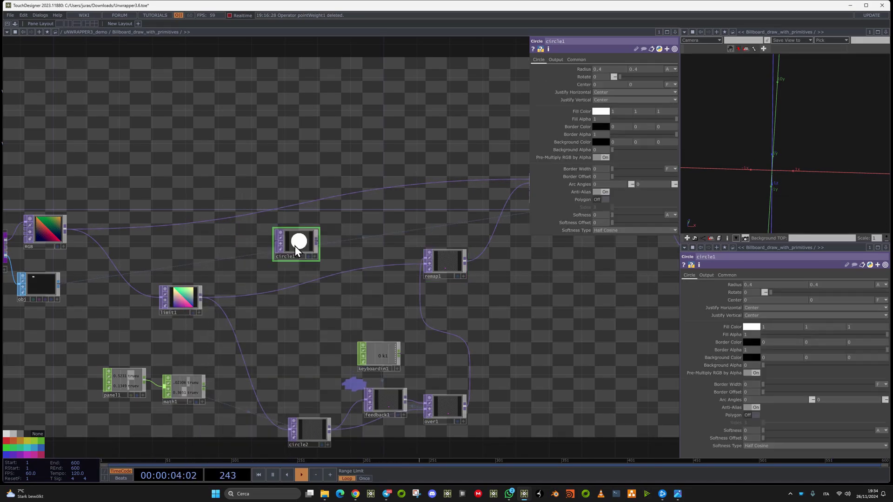
- Set circle1's pixel format to 32-bit float (RGBA)
{"action": "left_click", "coordinate": [582, 59]}
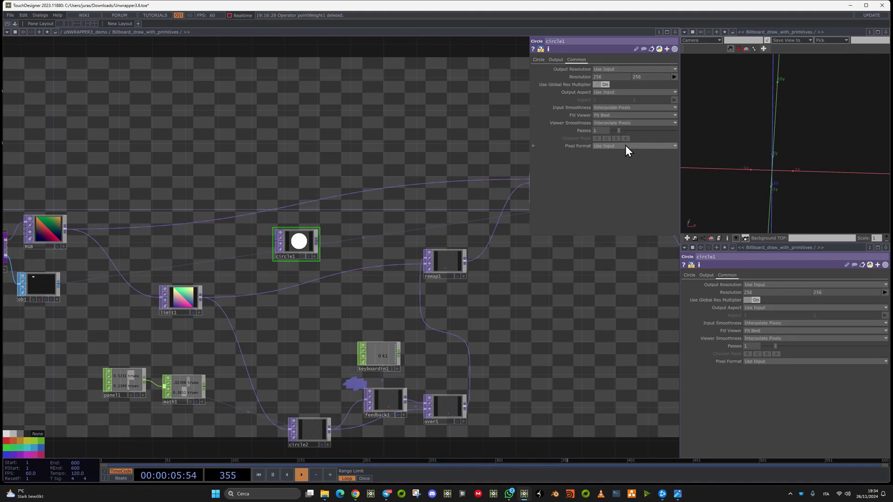
{"action": "left_click", "coordinate": [625, 145]}
{"action": "left_click", "coordinate": [614, 181]}
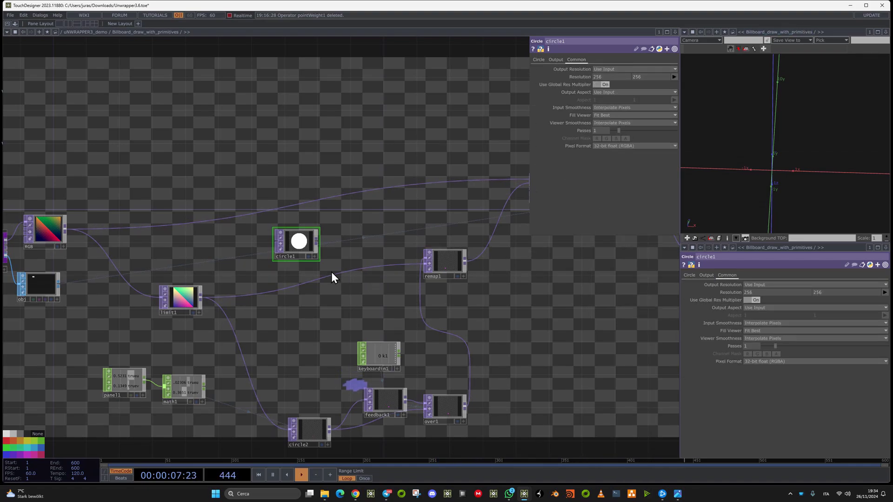
- Connect circle1 to the first input of remap1, replacing the connection from over1
{"action": "left_click", "coordinate": [318, 244]}
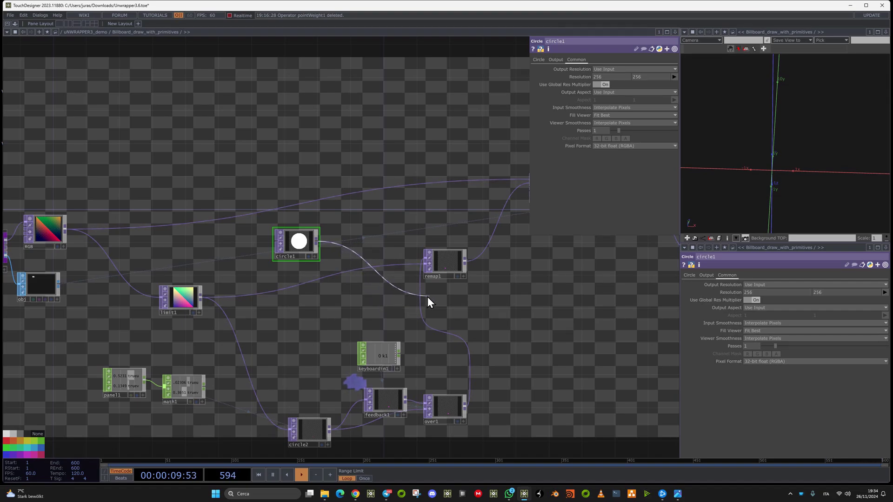
{"action": "left_click", "coordinate": [426, 261]}
{"action": "left_click_drag", "start_coordinate": [446, 186], "coordinate": [470, 277]}
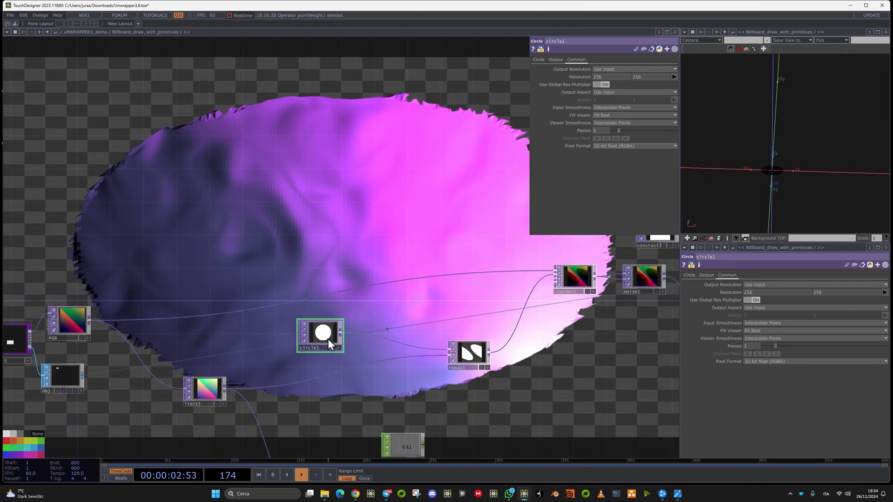
- Raise circle1's softness to about 0.1994 and set its second arc angle to -70
{"action": "left_click", "coordinate": [689, 275]}
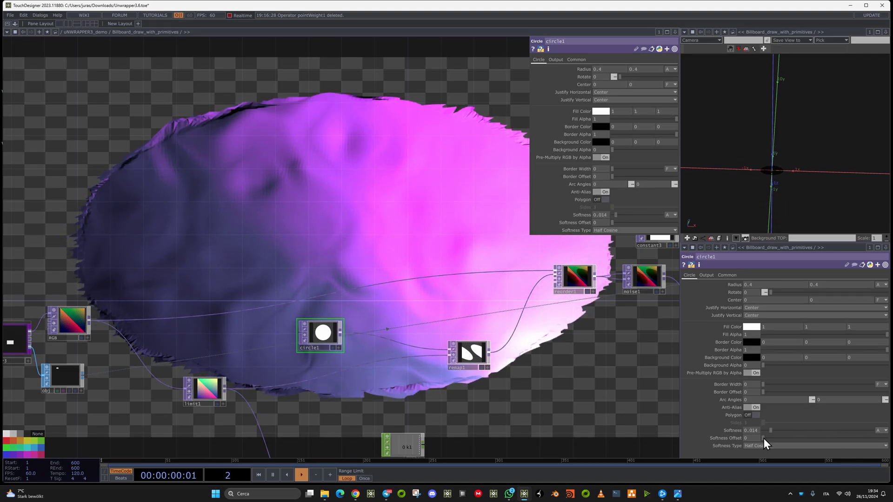
{"action": "left_click_drag", "start_coordinate": [763, 431], "coordinate": [870, 430]}
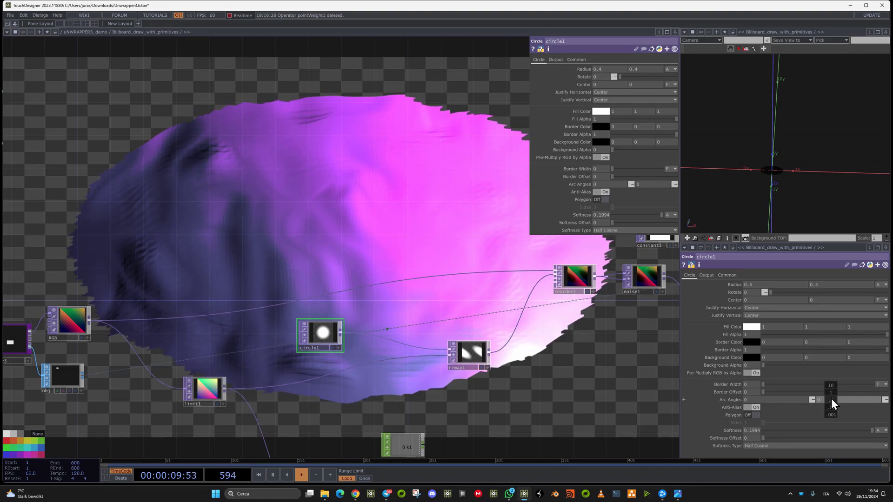
{"action": "mouse_move", "coordinate": [830, 398]}
{"action": "left_mouse_down"}
{"action": "mouse_move", "coordinate": [813, 398]}
{"action": "mouse_move", "coordinate": [832, 389]}
{"action": "left_mouse_up"}
{"action": "left_click_drag", "start_coordinate": [540, 358], "coordinate": [484, 358]}
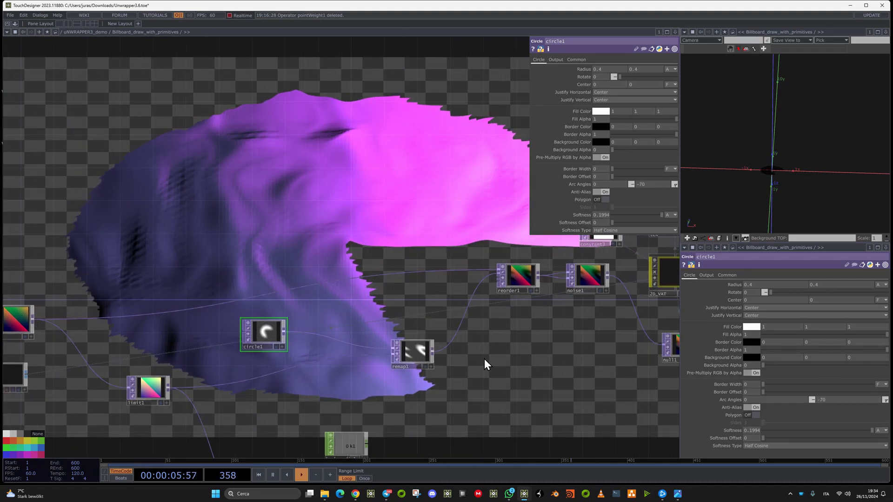
- Examine how circle1 and limit1 feed remap1 and continue through reorder1 and noise1 to null1
{"action": "left_click_drag", "start_coordinate": [285, 418], "coordinate": [326, 363]}
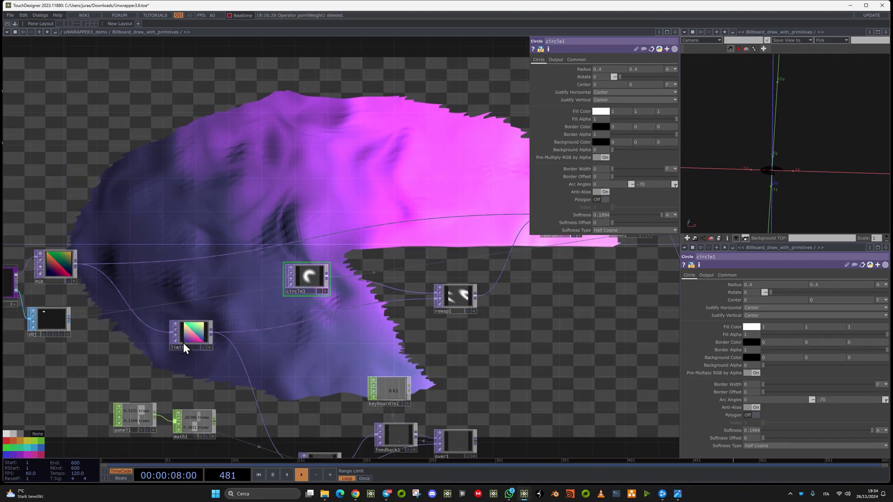
{"action": "left_click_drag", "start_coordinate": [183, 330], "coordinate": [186, 324]}
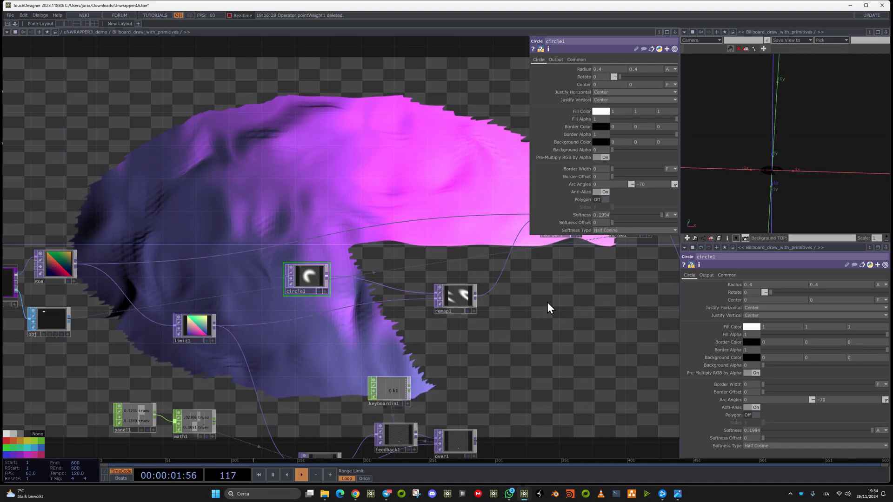
{"action": "left_click_drag", "start_coordinate": [516, 308], "coordinate": [345, 338]}
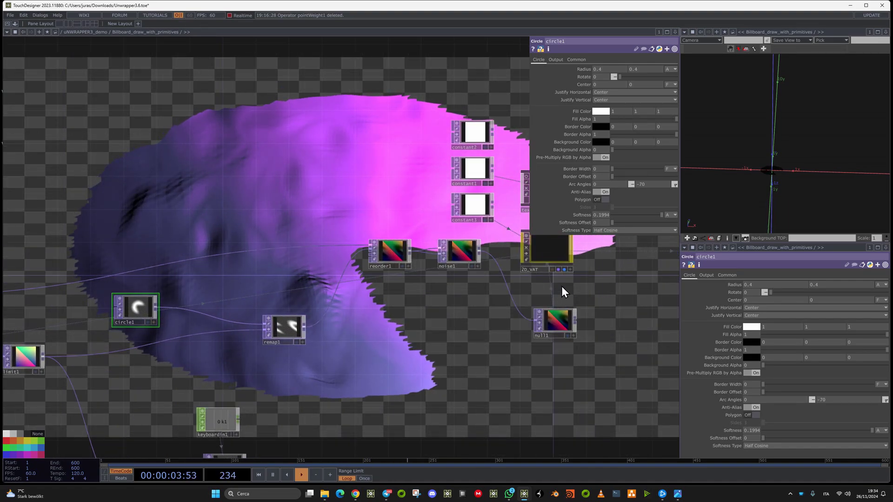
{"action": "left_click_drag", "start_coordinate": [484, 353], "coordinate": [249, 344]}
{"action": "left_click_drag", "start_coordinate": [113, 258], "coordinate": [355, 309]}
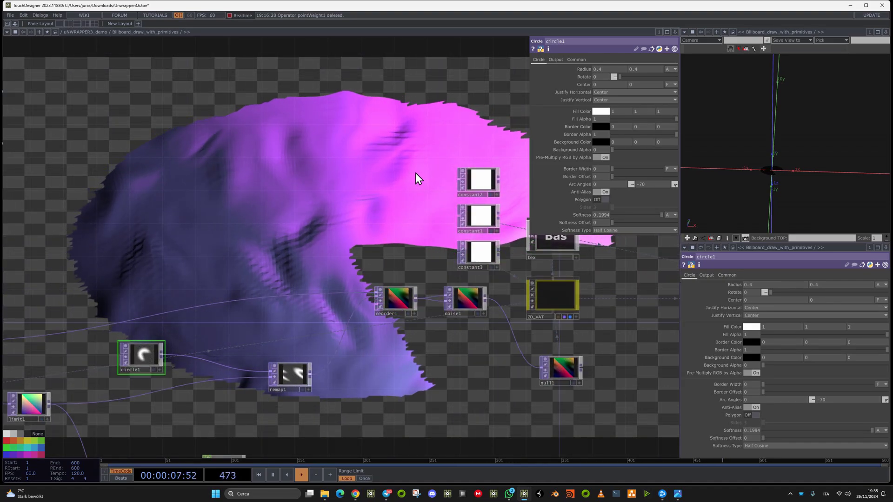
{"action": "left_click_drag", "start_coordinate": [386, 265], "coordinate": [433, 257]}
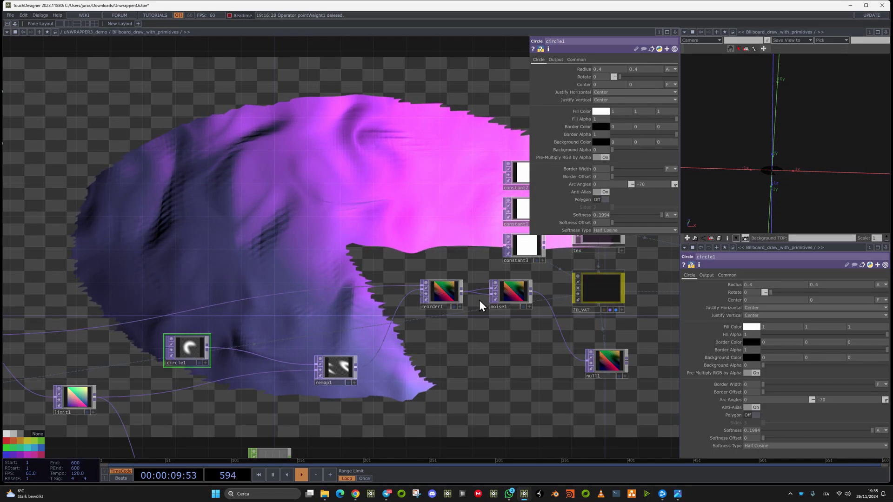
{"action": "scroll", "coordinate": [188, 362], "scroll_direction": "up", "scroll_amount": 3}
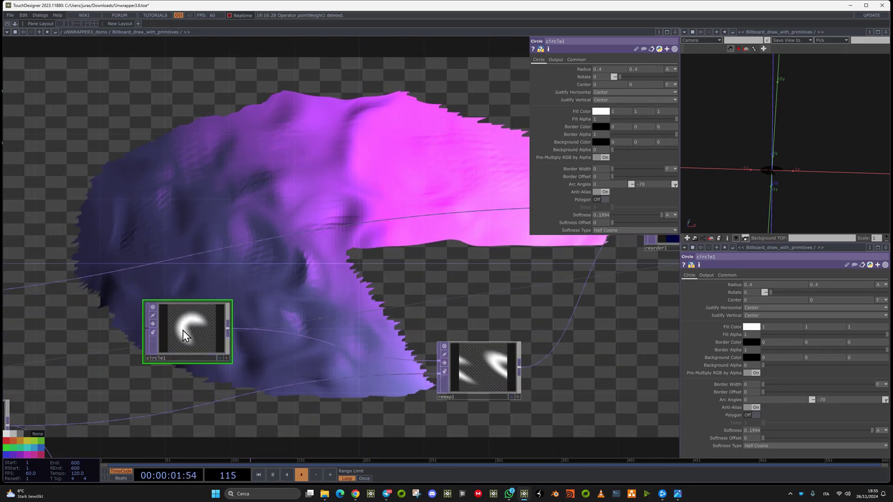
{"action": "scroll", "coordinate": [172, 358], "scroll_direction": "down", "scroll_amount": 2}
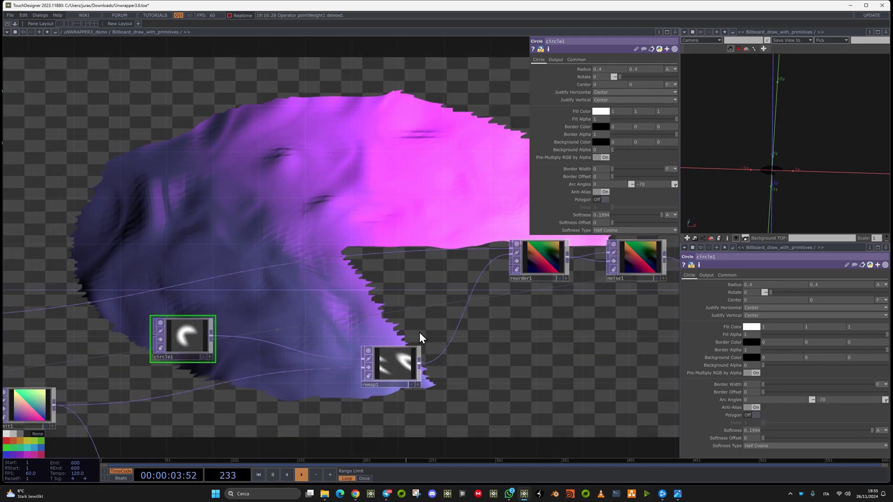
- Leave the drawing network, enter the emitter component and display out1 as the network background
{"action": "key", "text": "u"}
{"action": "scroll", "coordinate": [291, 378], "scroll_direction": "down", "scroll_amount": 5}
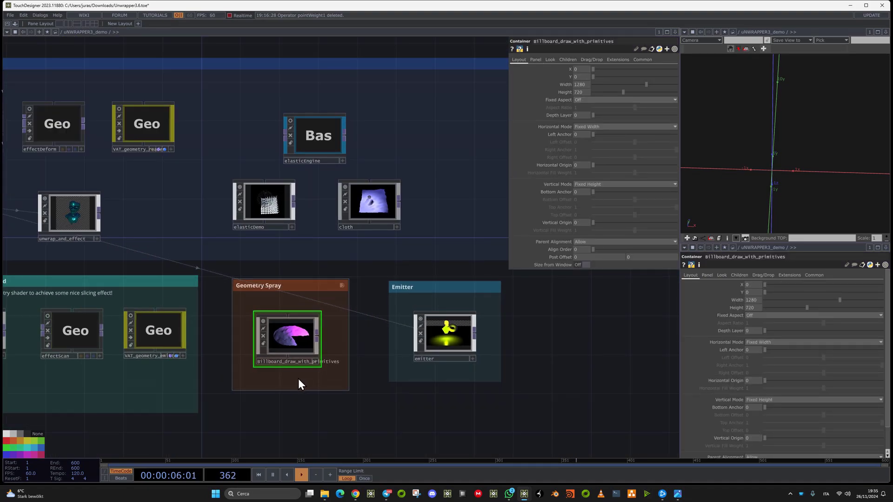
{"action": "scroll", "coordinate": [428, 319], "scroll_direction": "up", "scroll_amount": 6}
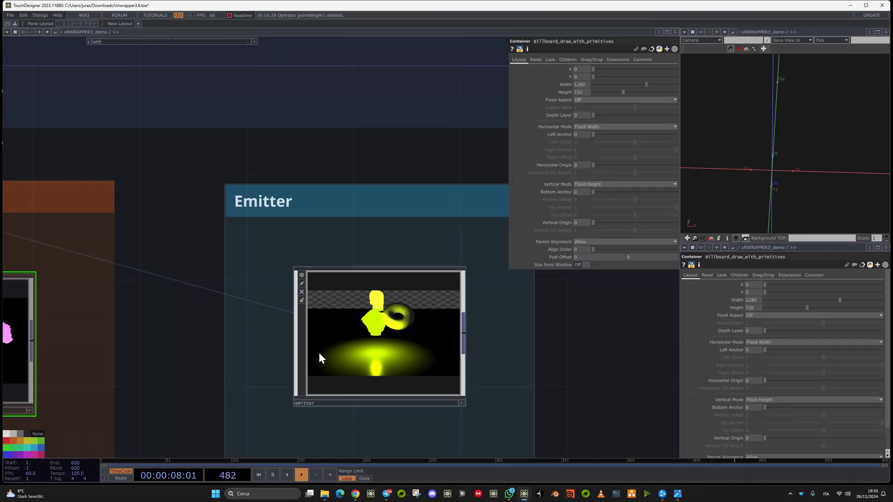
{"action": "scroll", "coordinate": [323, 346], "scroll_direction": "down", "scroll_amount": 7}
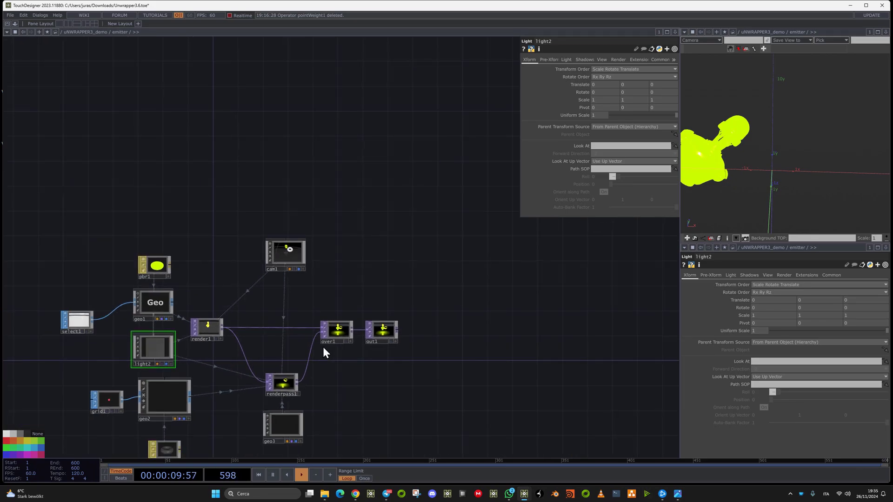
{"action": "scroll", "coordinate": [330, 380], "scroll_direction": "up", "scroll_amount": 2}
{"action": "left_click", "coordinate": [443, 294]}
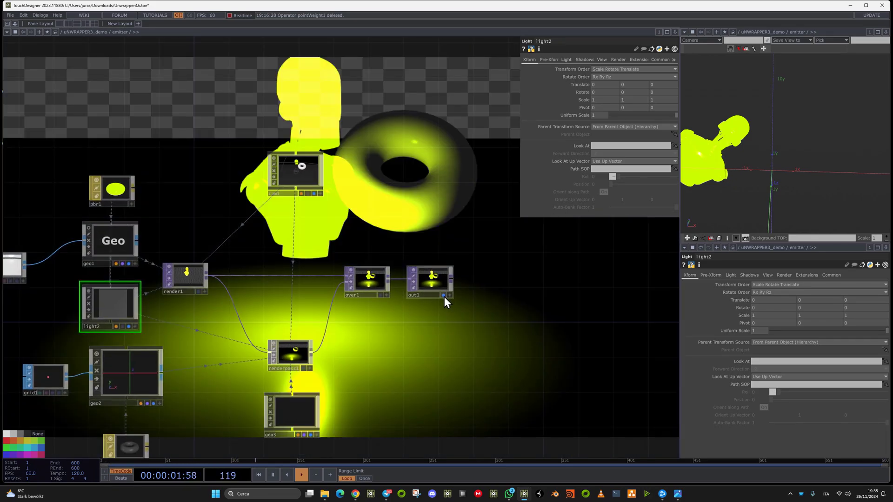
{"action": "mouse_move", "coordinate": [444, 297]}
{"action": "left_mouse_down"}
{"action": "mouse_move", "coordinate": [477, 316]}
{"action": "mouse_move", "coordinate": [446, 290]}
{"action": "left_mouse_up"}
- Move geo1 by setting its translate to -6.8 in X and 5 in Y
{"action": "left_click_drag", "start_coordinate": [458, 248], "coordinate": [635, 320]}
{"action": "left_click", "coordinate": [295, 331]}
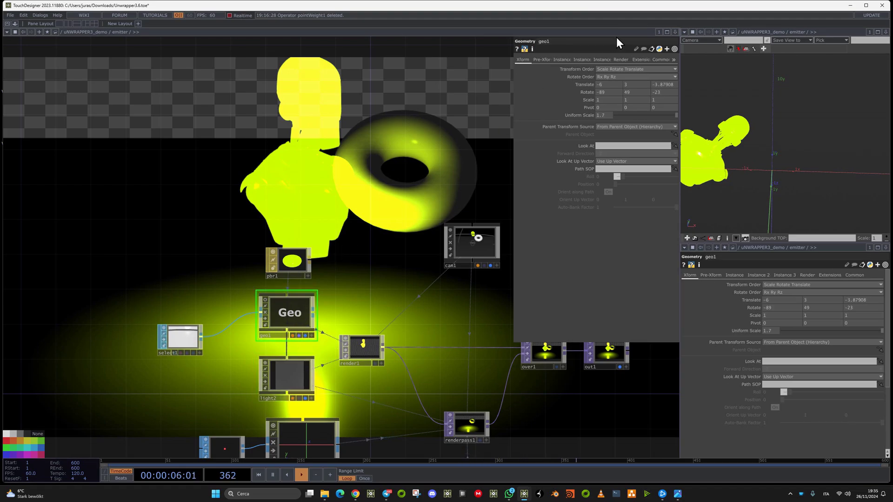
{"action": "left_click_drag", "start_coordinate": [605, 87], "coordinate": [631, 71]}
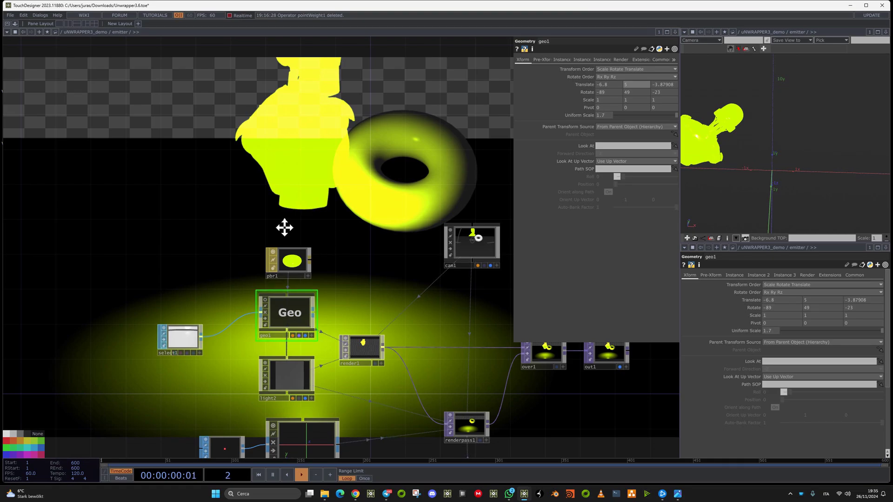
{"action": "left_click_drag", "start_coordinate": [285, 229], "coordinate": [133, 208]}
{"action": "left_click_drag", "start_coordinate": [311, 172], "coordinate": [296, 203]}
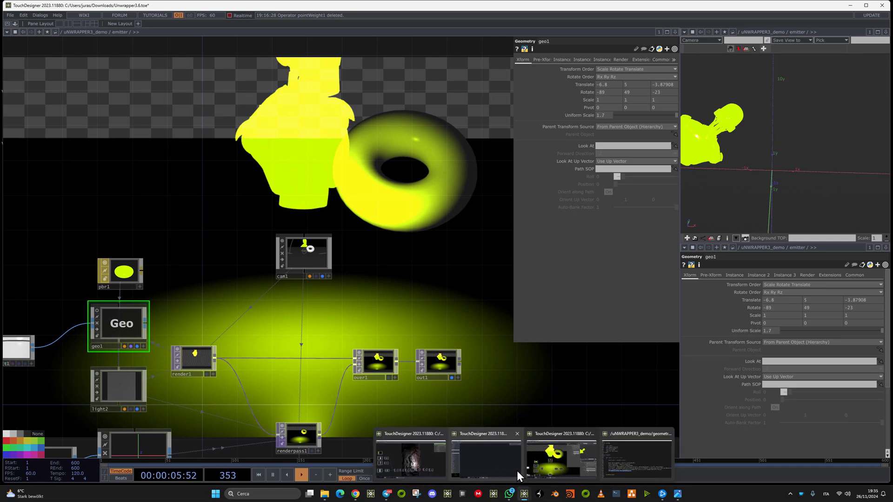
- Switch to the ROOTS.4 project window and examine its chain from the feedback loop through the meshyficator components to null1
{"action": "left_click", "coordinate": [419, 456]}
{"action": "key", "text": "space"}
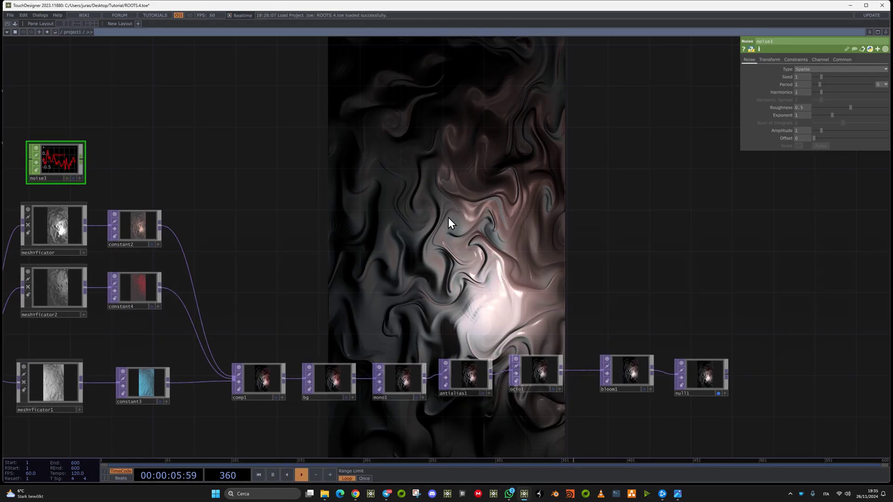
{"action": "left_click_drag", "start_coordinate": [321, 294], "coordinate": [768, 288]}
{"action": "scroll", "coordinate": [411, 342], "scroll_direction": "down", "scroll_amount": 5}
{"action": "scroll", "coordinate": [411, 338], "scroll_direction": "up", "scroll_amount": 5}
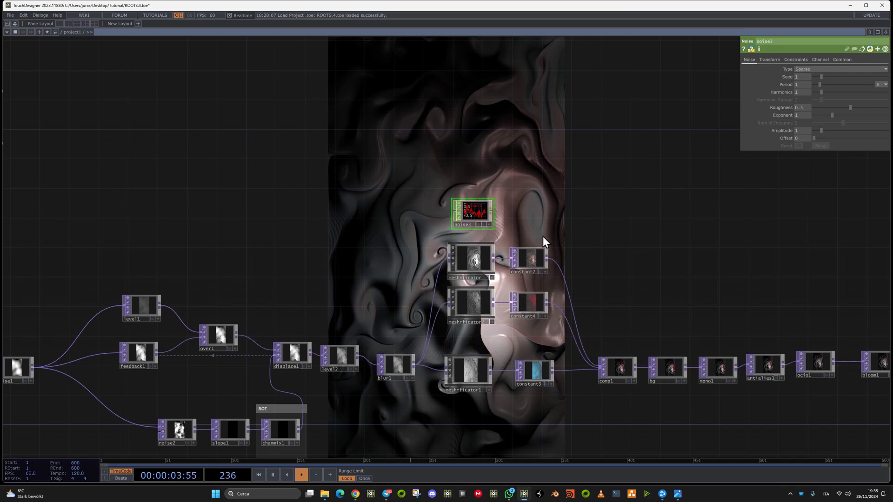
{"action": "left_click_drag", "start_coordinate": [507, 235], "coordinate": [314, 246]}
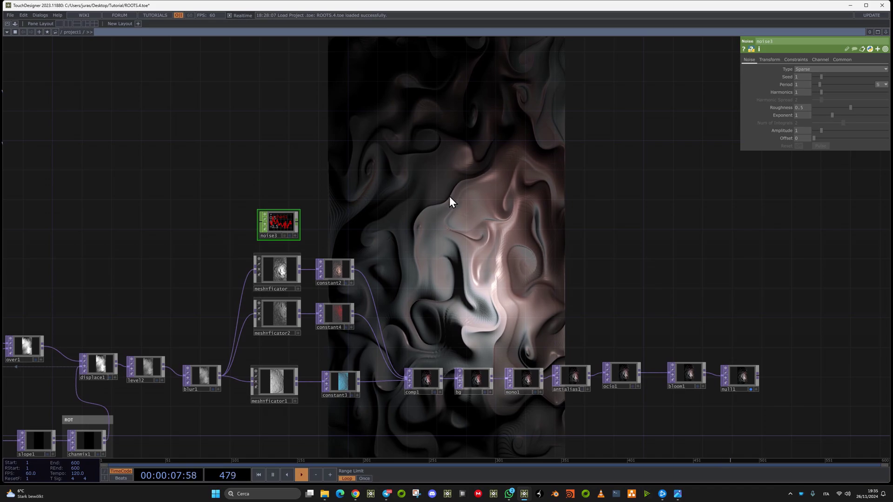
{"action": "left_click_drag", "start_coordinate": [449, 196], "coordinate": [377, 277]}
{"action": "left_click_drag", "start_coordinate": [418, 344], "coordinate": [375, 242]}
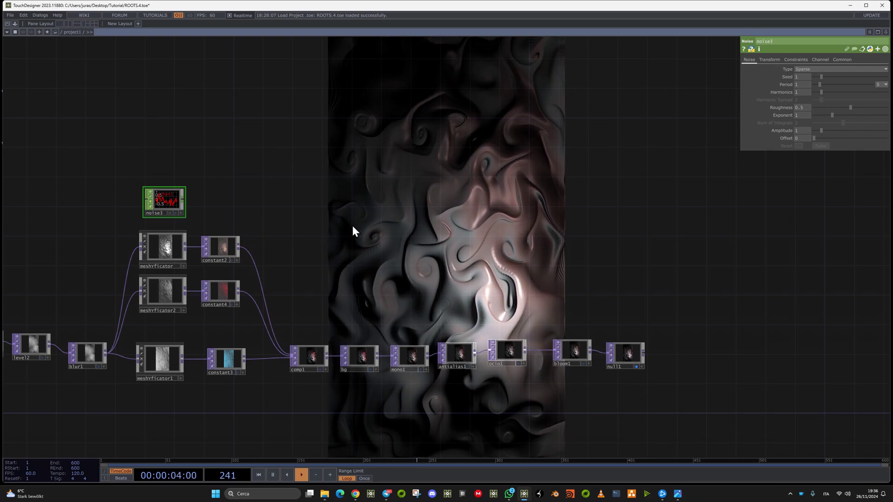
- Minimise the ROOTS.4 window, go up from the emitter to the uNWRAPPER3_demo network and select moviefileout1
{"action": "left_click", "coordinate": [849, 6]}
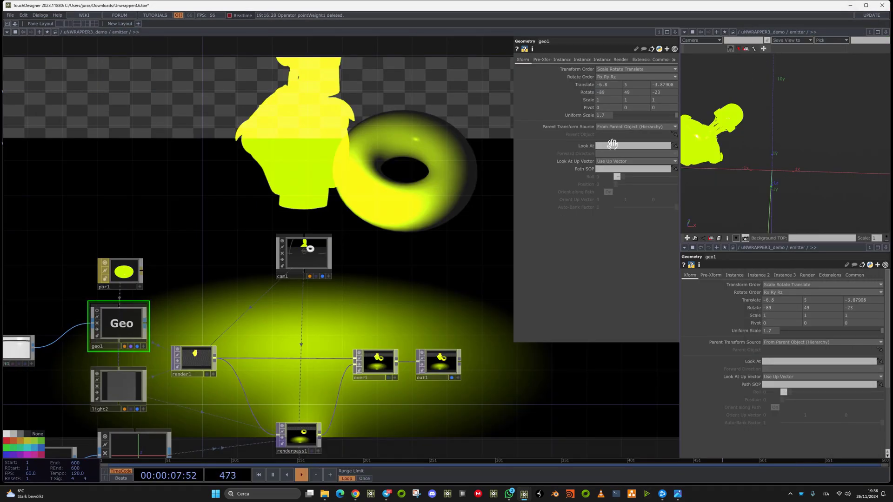
{"action": "mouse_move", "coordinate": [524, 494]}
{"action": "key", "text": "u"}
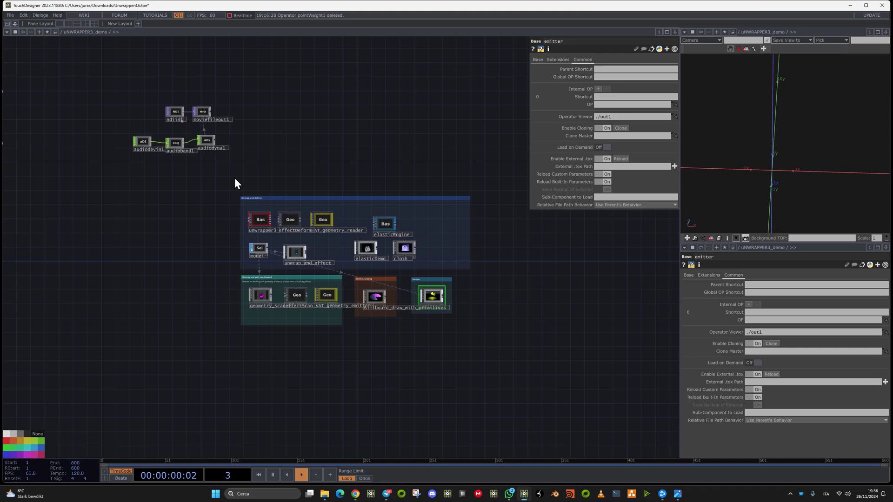
{"action": "scroll", "coordinate": [234, 176], "scroll_direction": "up", "scroll_amount": 5}
{"action": "left_click", "coordinate": [234, 173]}
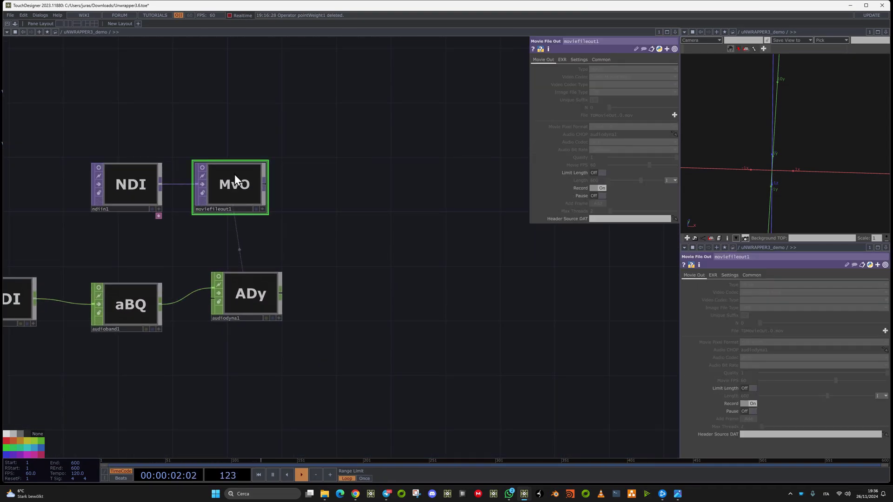